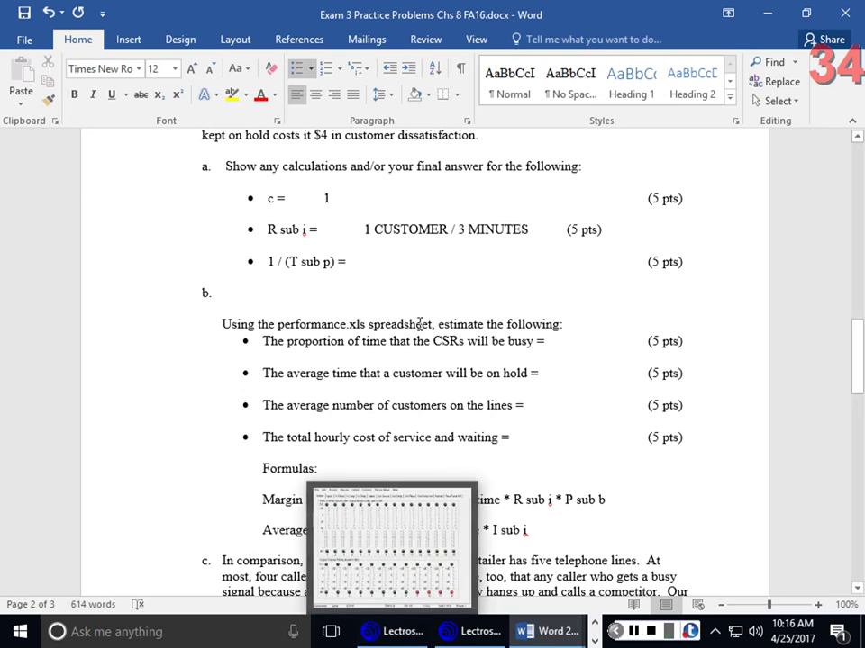
Answer the 1 / (T sub p) item in part a with "1 CUSTOMER / 2 MINUTS = .5 CUSTOMERS / MINUTE".
click(396, 262)
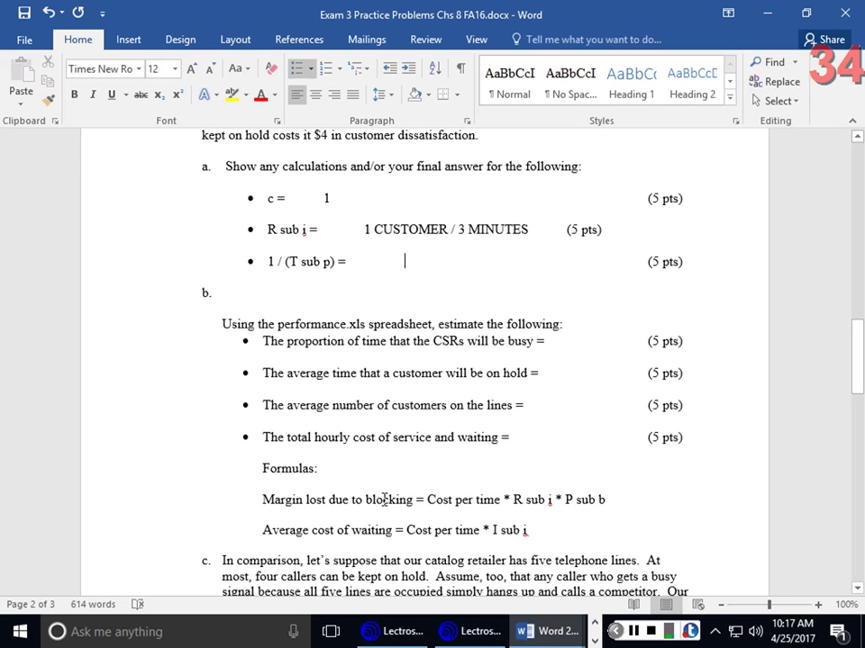
text(1 /)
key(BackSpace)
key(BackSpace)
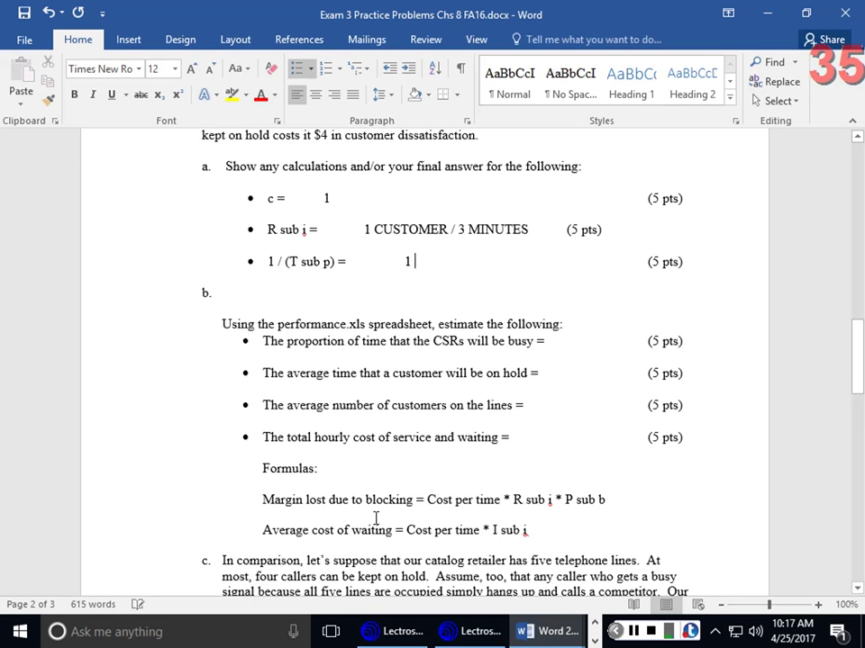
text(CUSTOMER /)
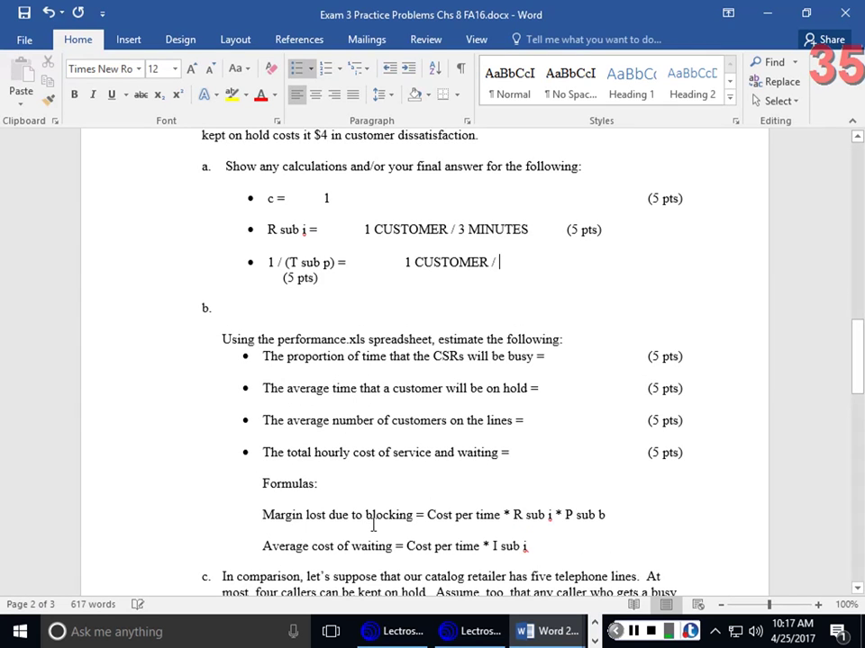
text( 2 MINUTS)
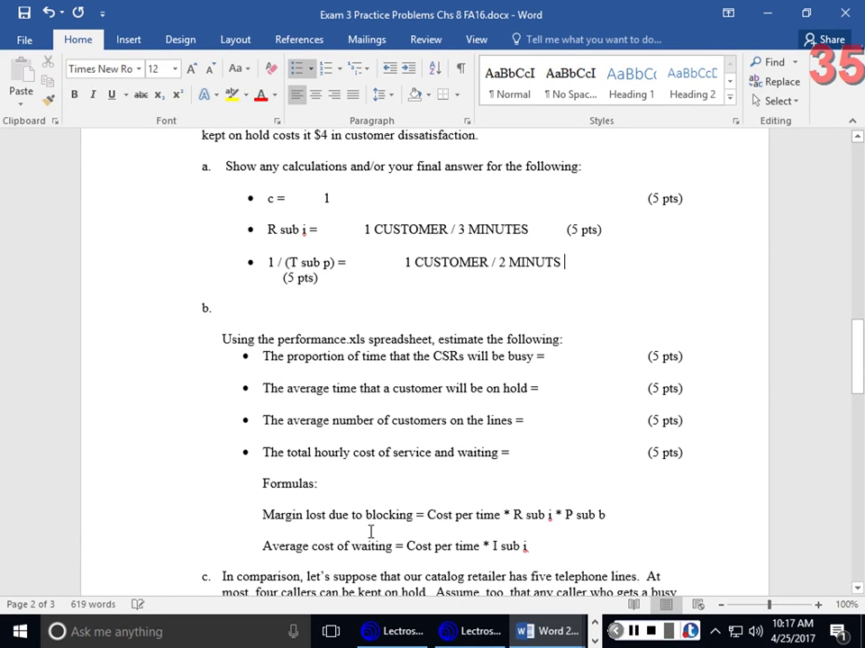
key(Delete)
text(-)
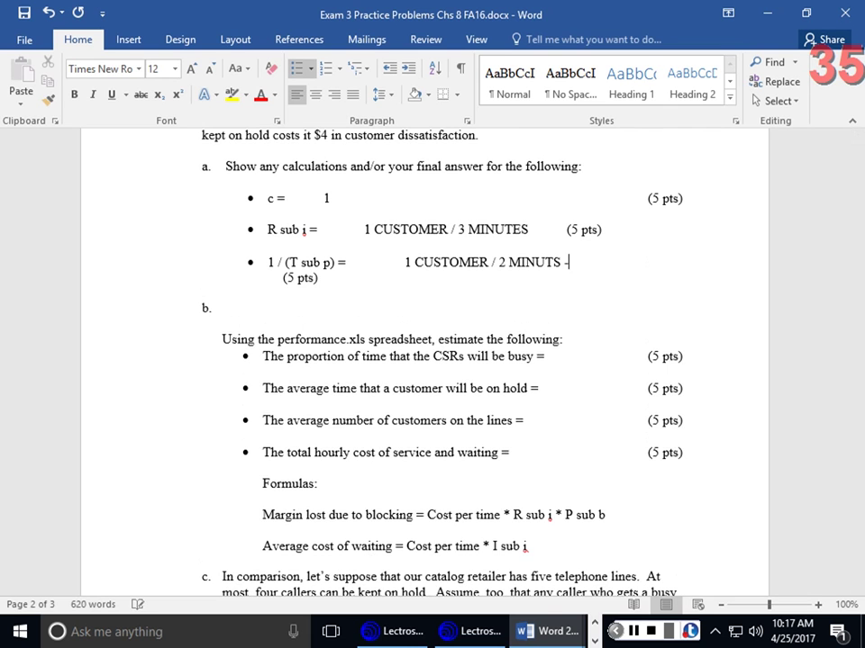
key(BackSpace)
text(=)
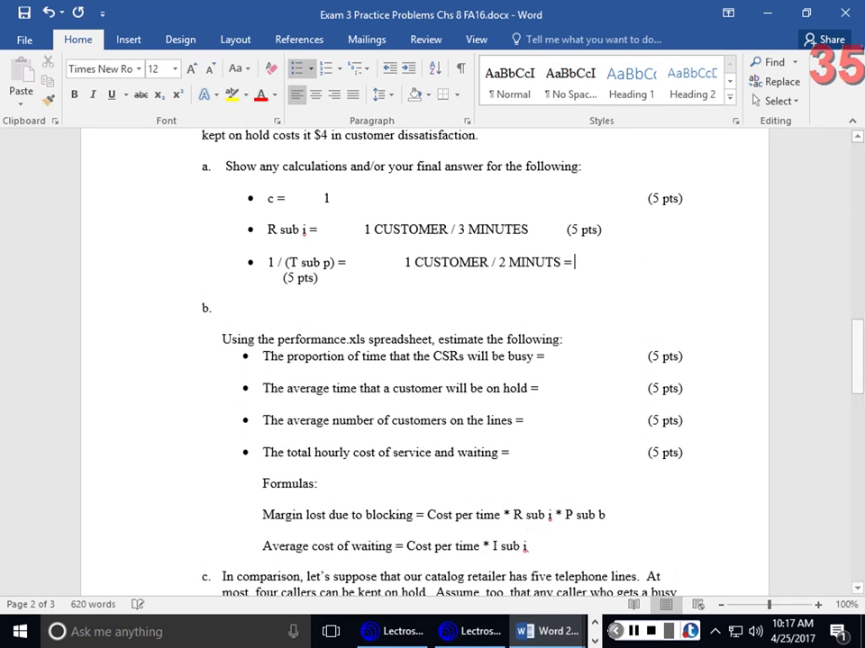
text( .5 )
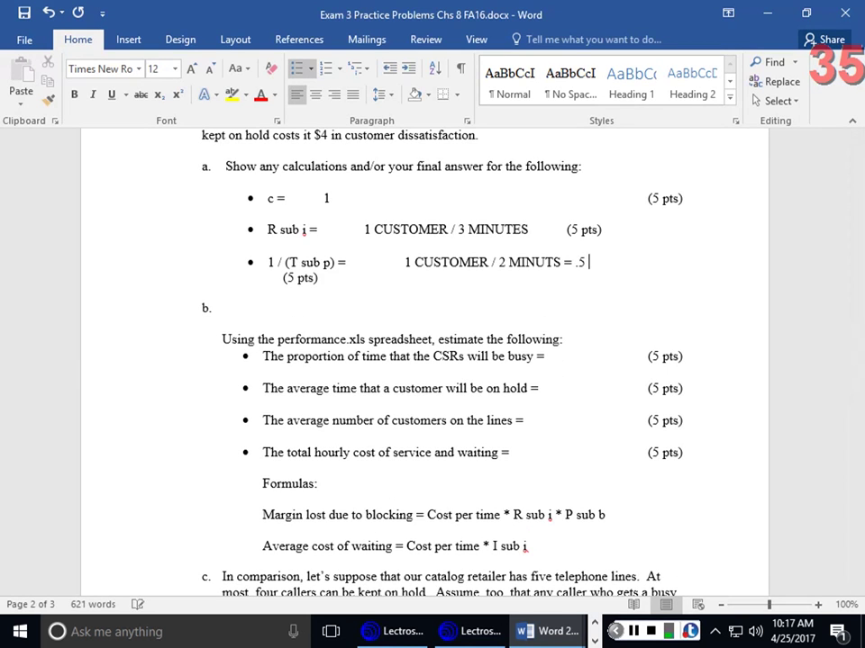
text(CUSTOMERS / MINUTE)
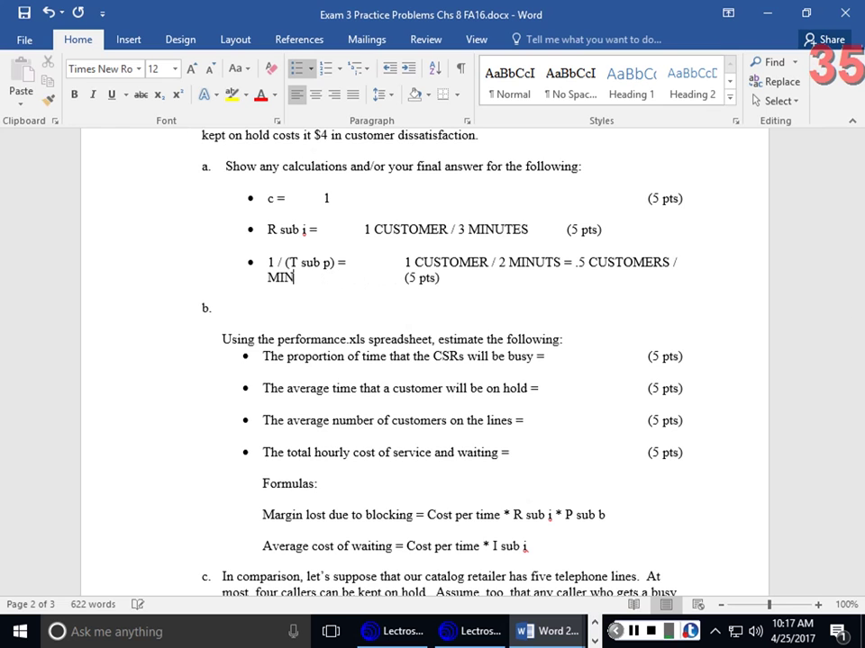
Extend the R sub i answer after "1 CUSTOMER / 3 MINUTES" with "= .333 CUSTOMERS / MINUTE".
click(540, 227)
text(= .3)
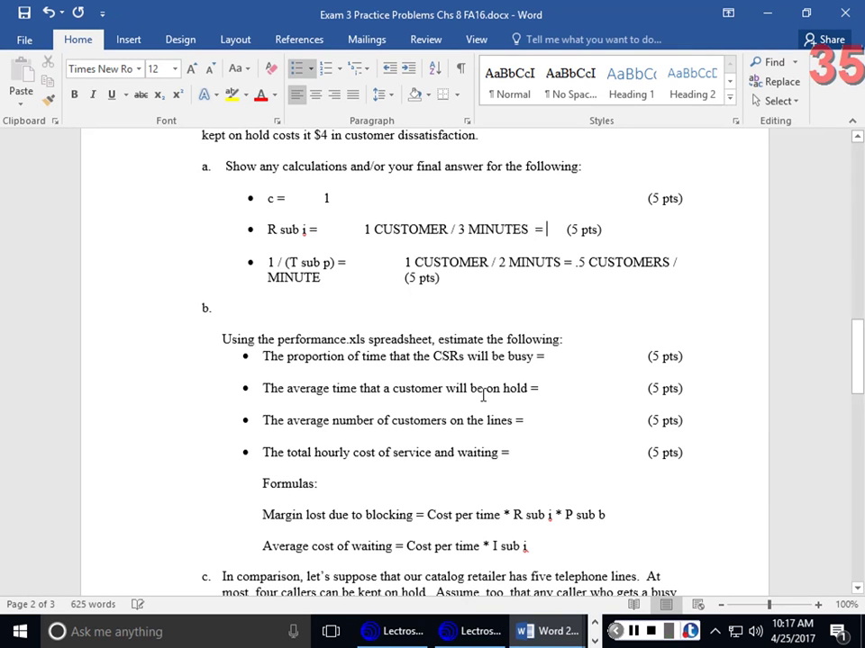
text(33 CUS)
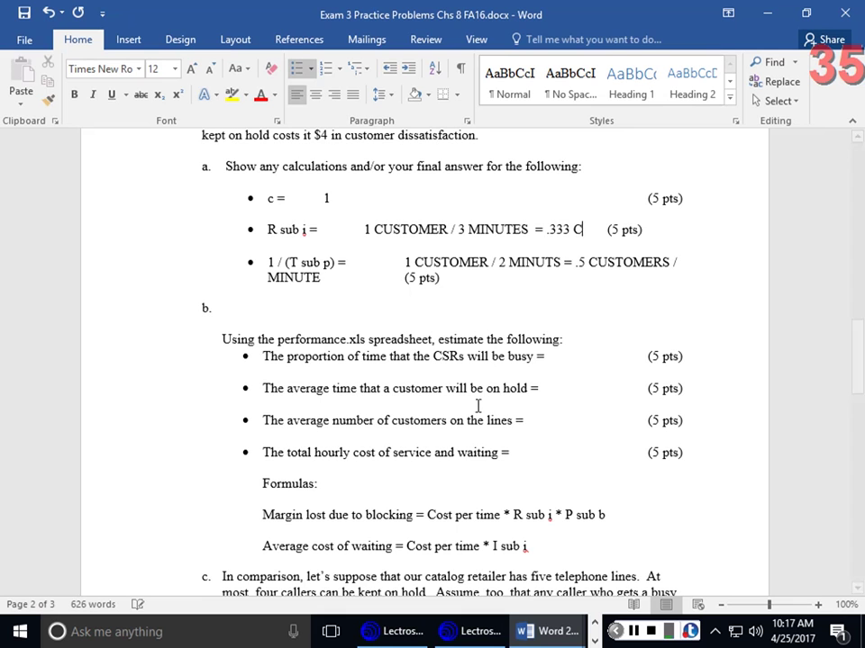
text(TOMERS / MINUTE)
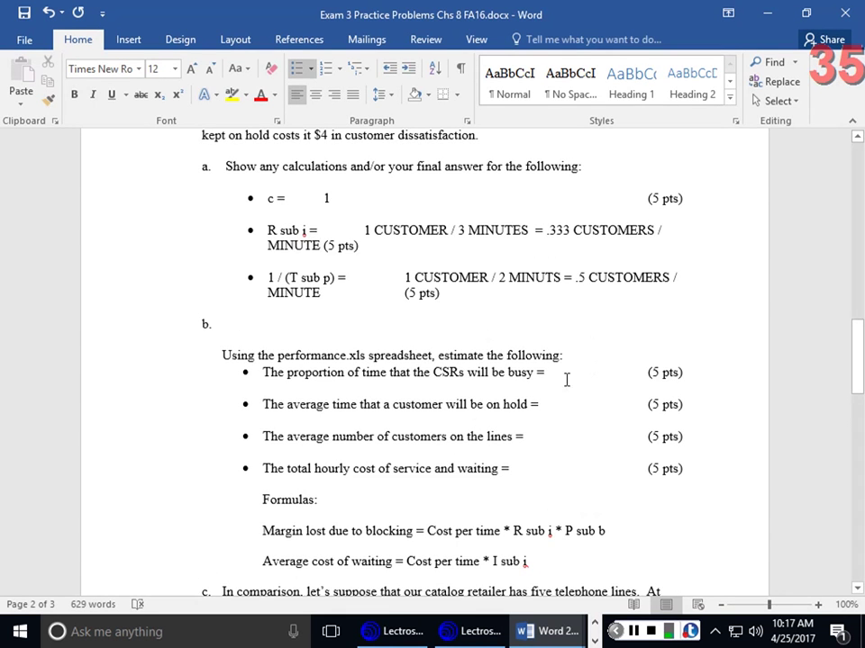
Switch to the Excel workbook Copy of Performance - for Ch 8.xls.
click(406, 394)
click(341, 371)
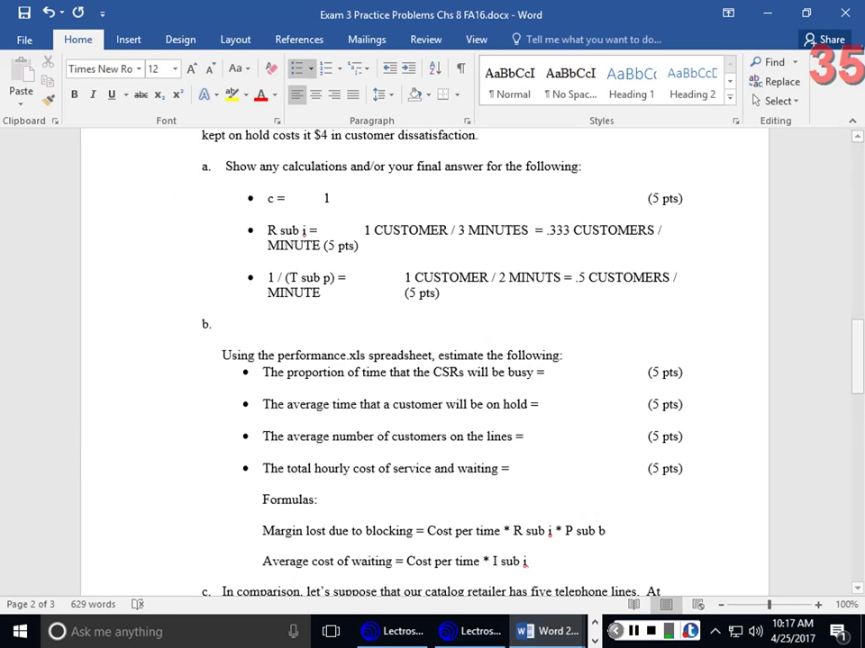
key(alt+Tab)
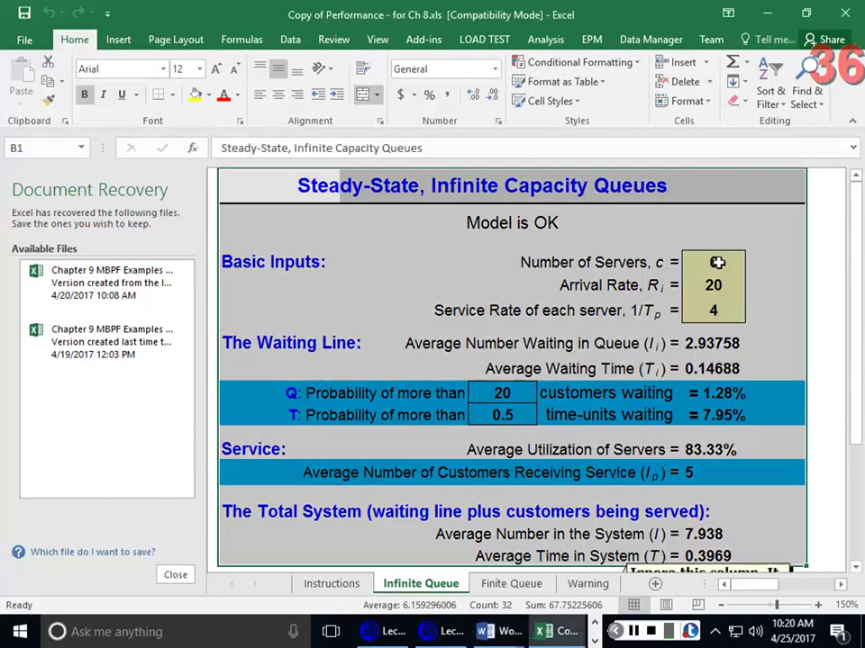
double_click(717, 262)
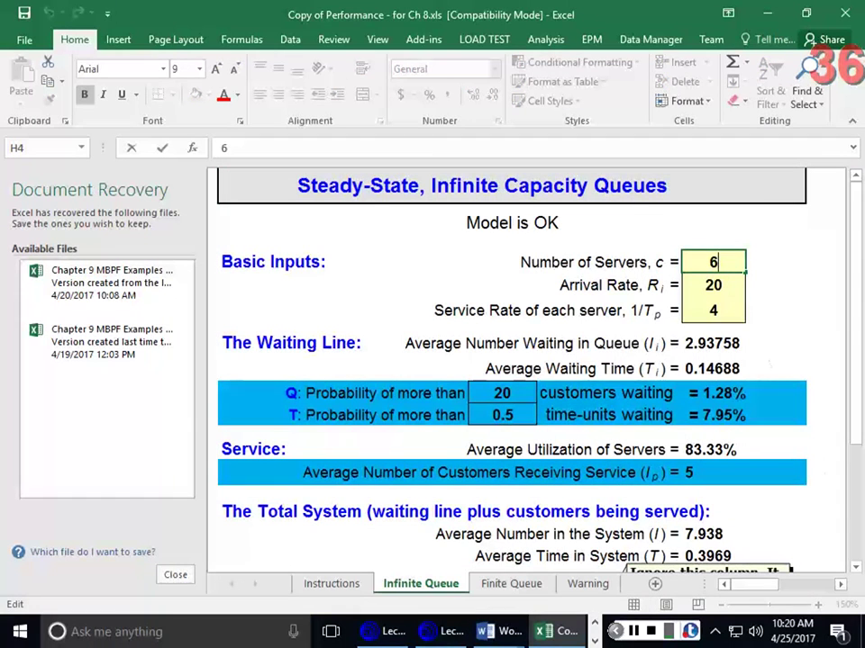
key(F8)
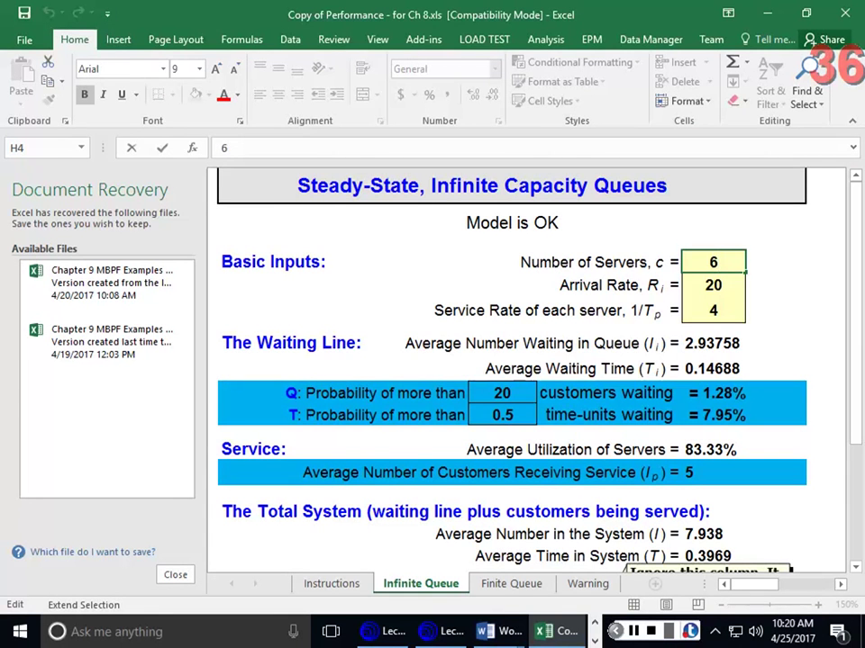
click(713, 311)
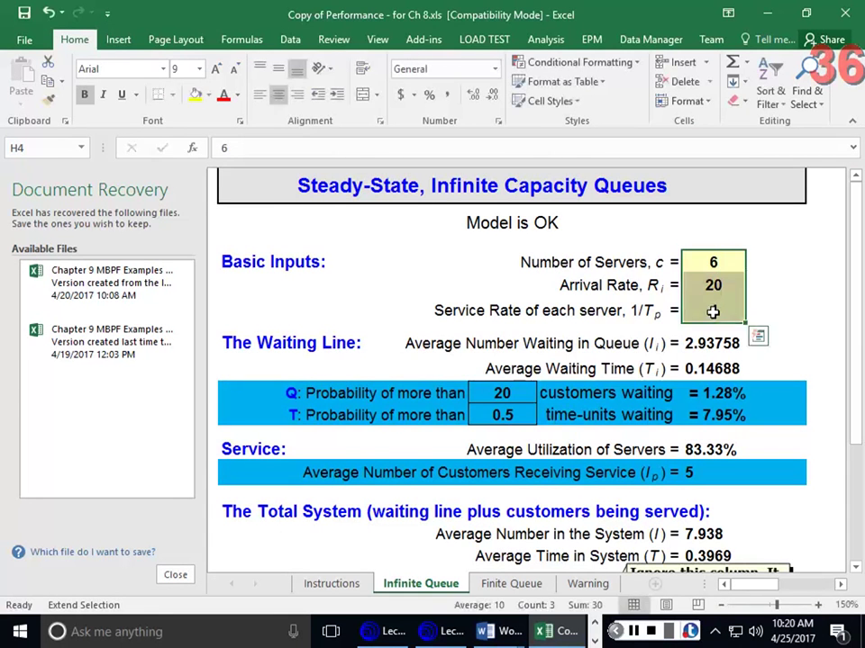
click(507, 280)
key(F8)
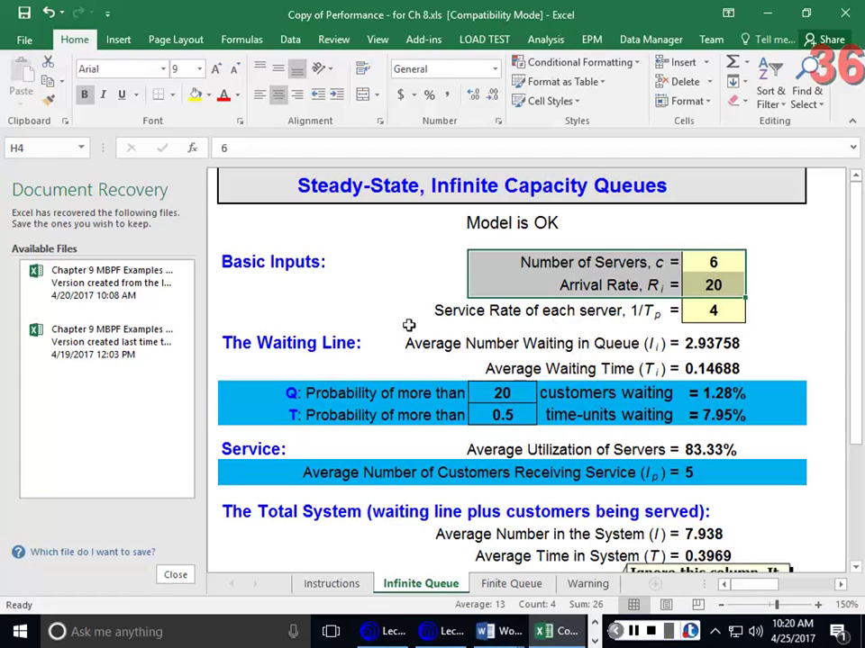
click(442, 285)
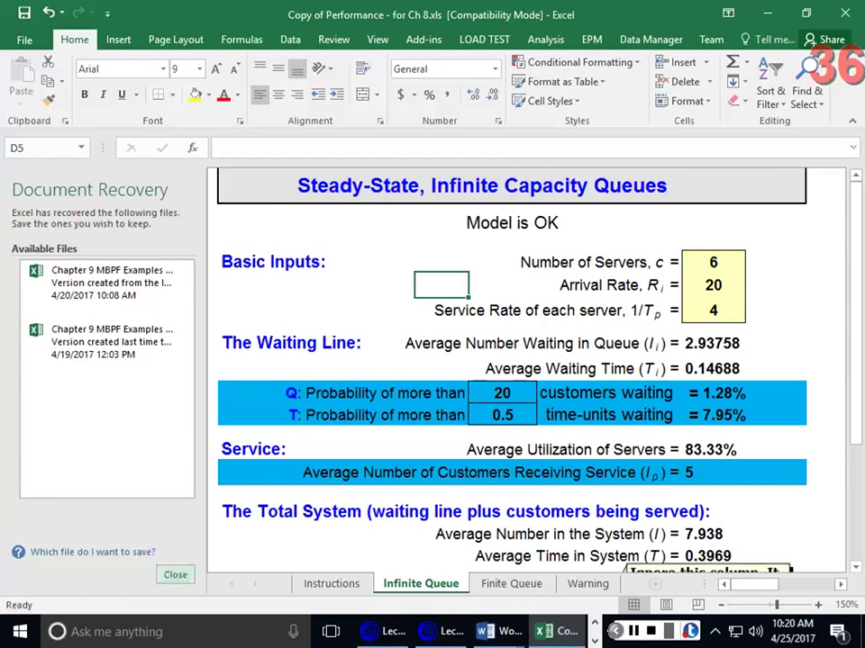
Close the Document Recovery pane, choosing to view the recovered files later.
click(175, 574)
click(222, 219)
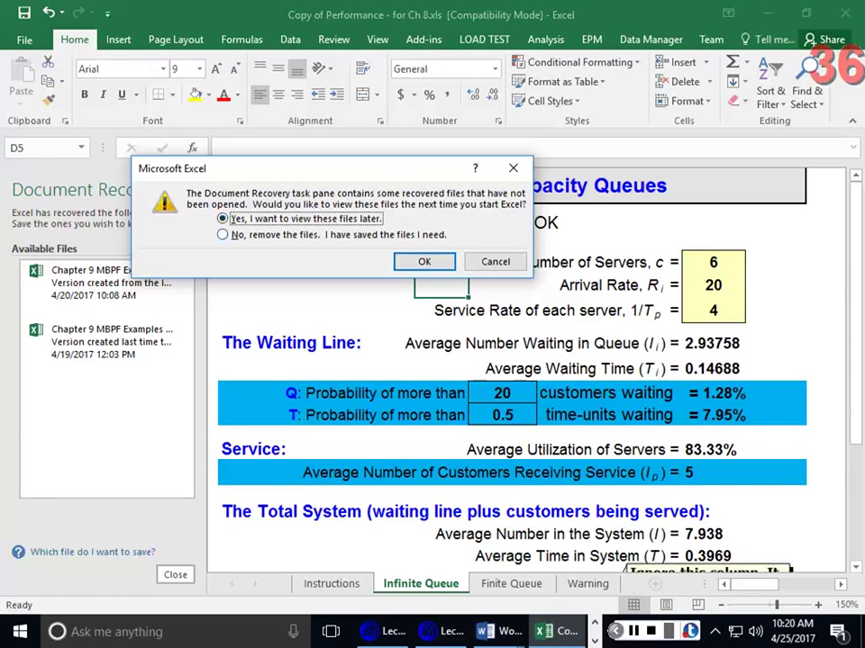
click(424, 262)
Set the infinite queue's basic inputs to 1 server, an arrival rate of .333 and a service rate of .5.
click(510, 263)
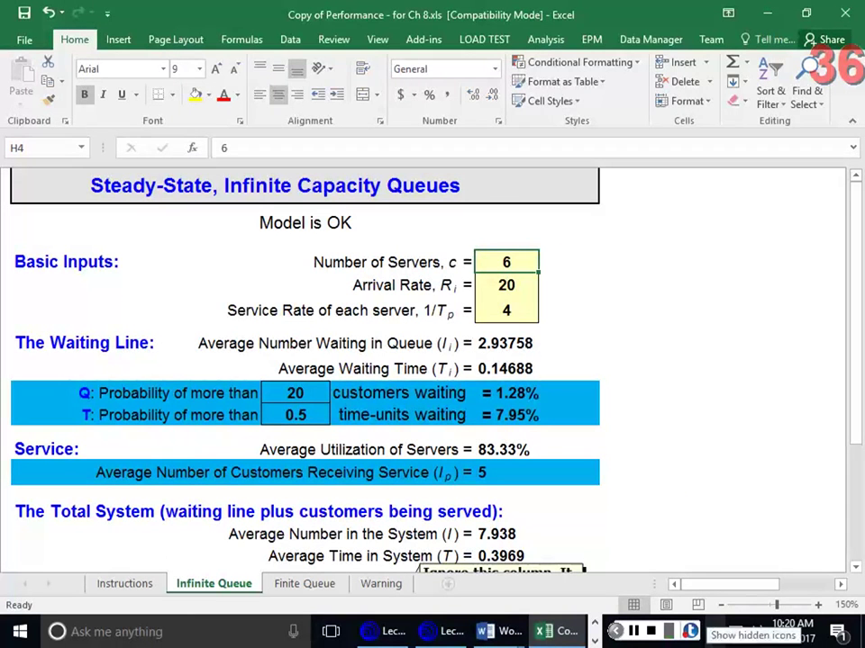
text(1)
click(511, 284)
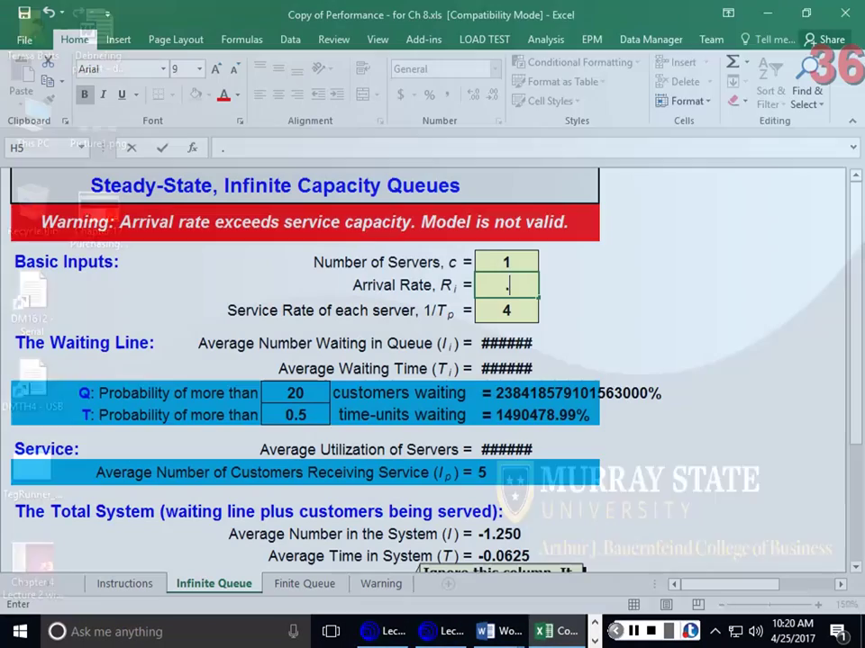
text(.333)
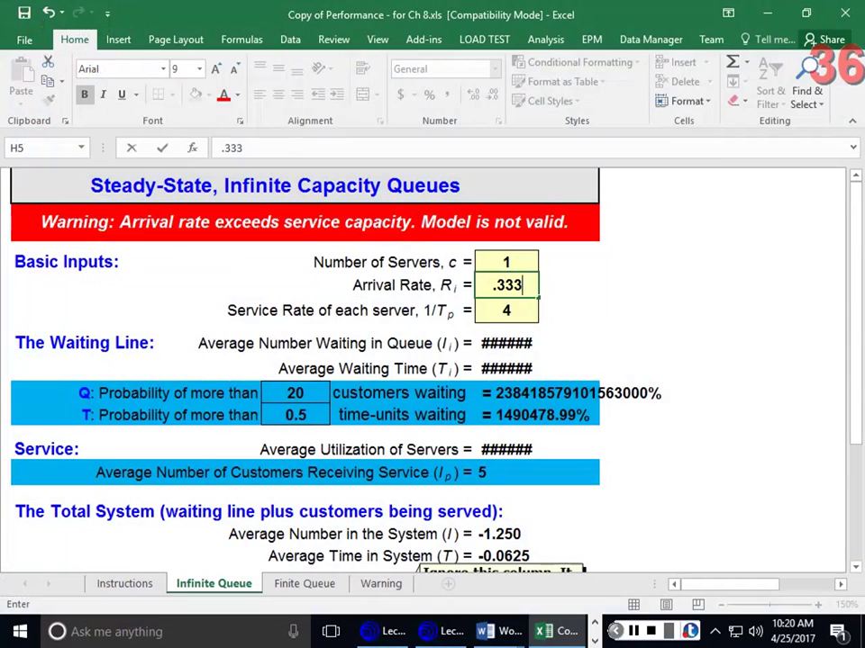
key(Return)
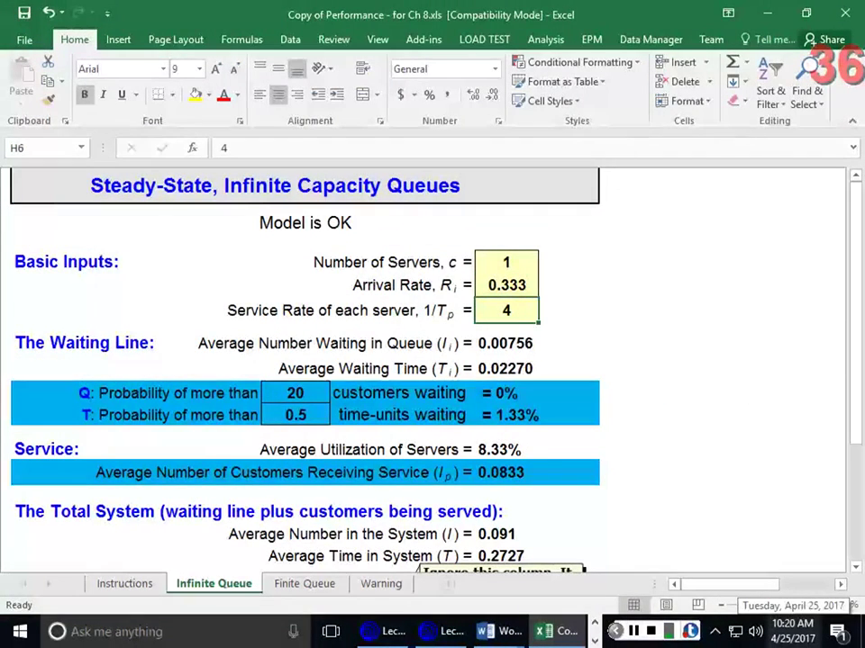
text(.2)
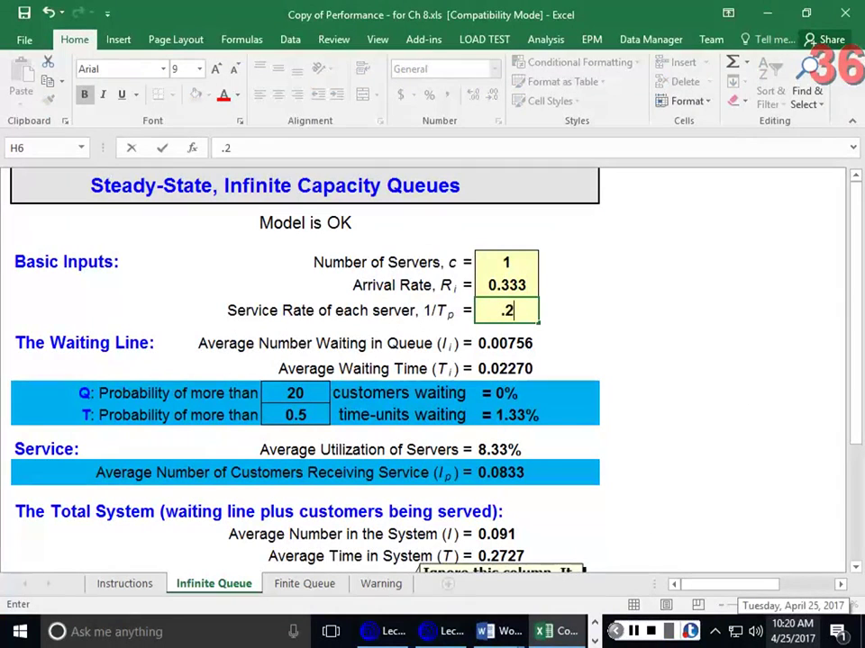
key(BackSpace)
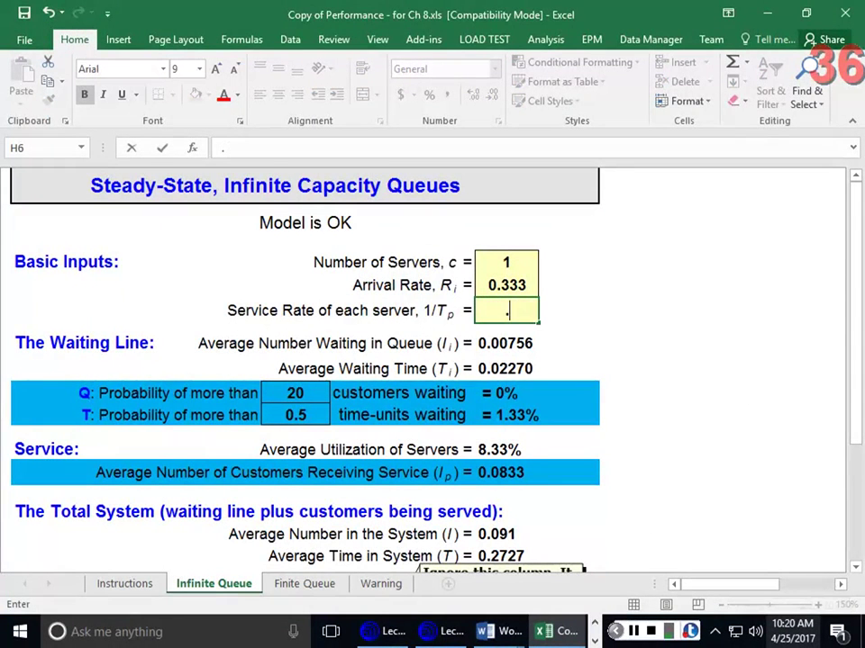
text(5)
key(Return)
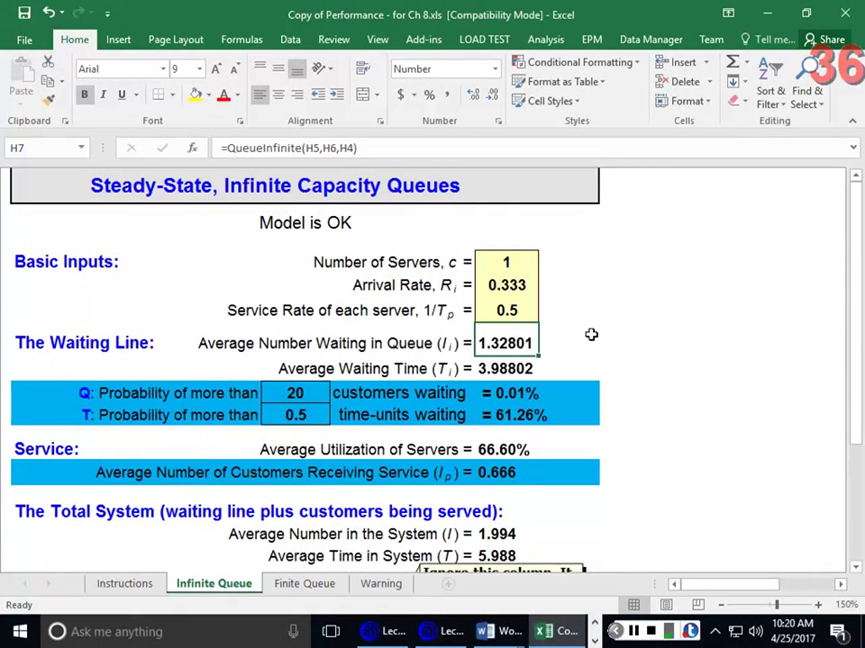
Review the part b questions in the Word document alongside the queue results, and move the document window clear of the spreadsheet.
scroll(584, 343, down, 1)
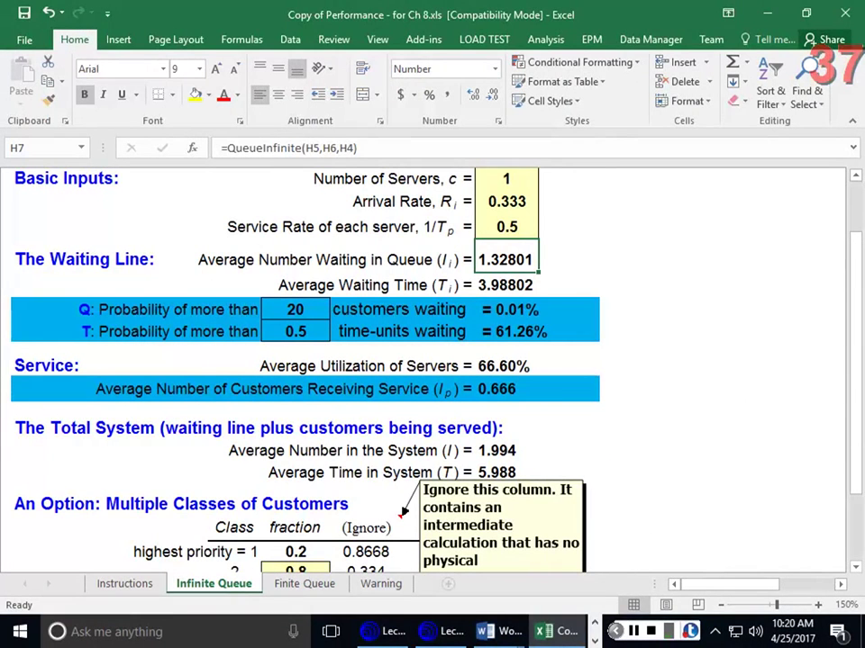
key(alt+Tab)
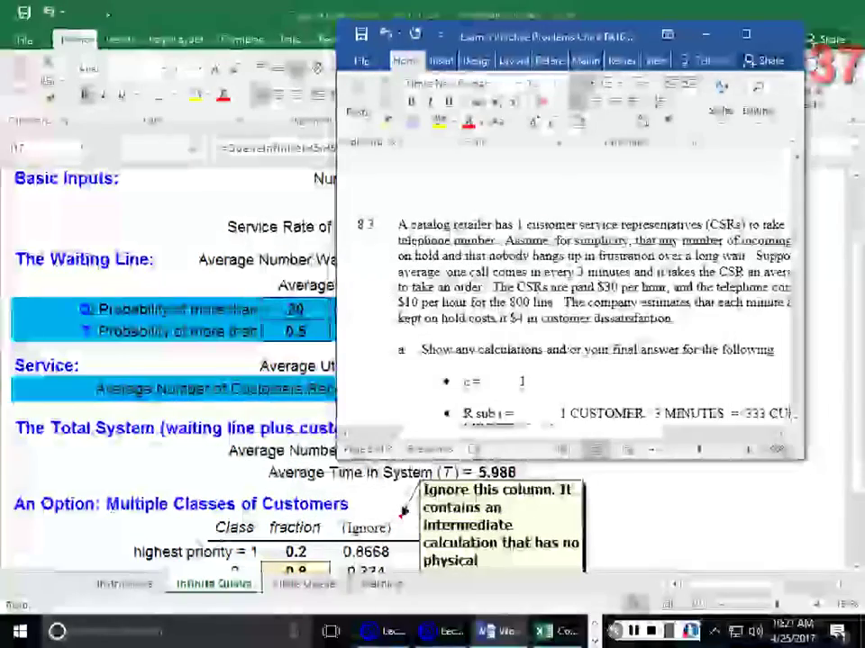
scroll(705, 382, down, 5)
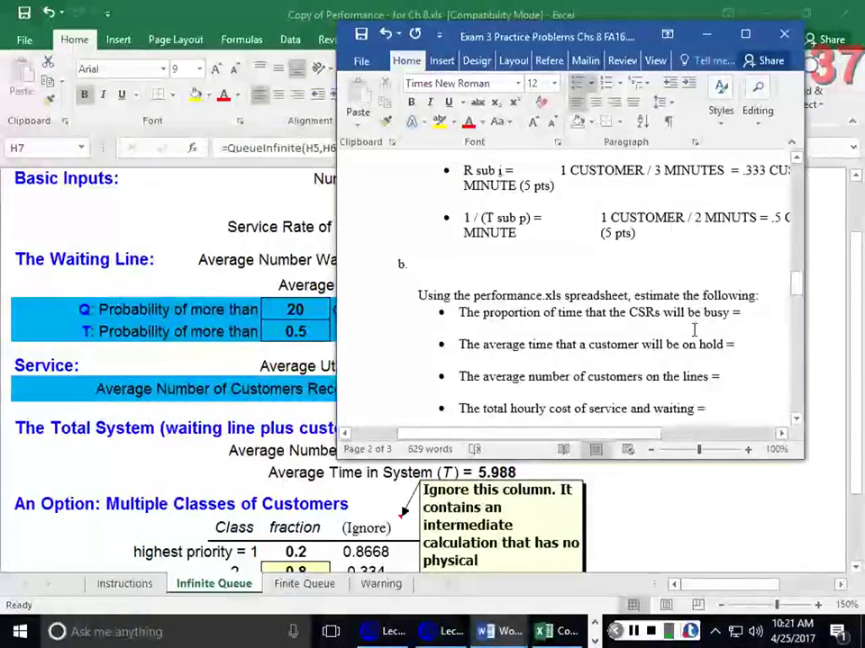
drag(441, 45, 694, 61)
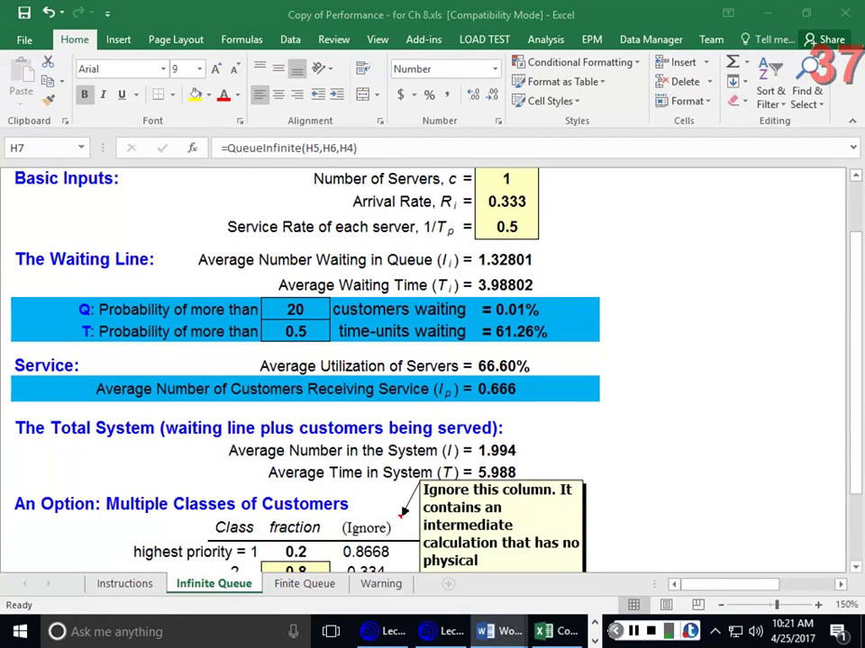
click(506, 284)
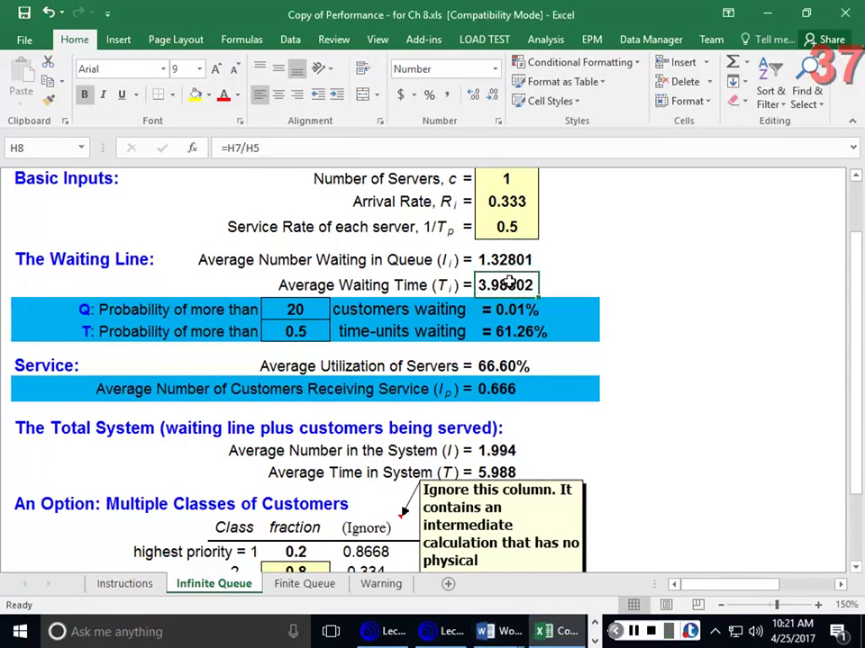
click(518, 199)
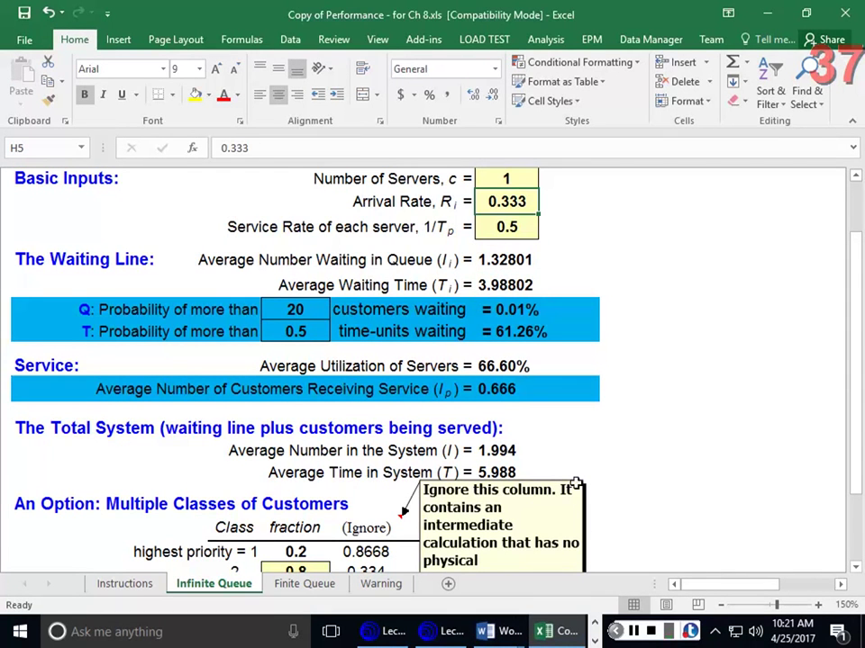
key(F2)
key(Home)
key(Return)
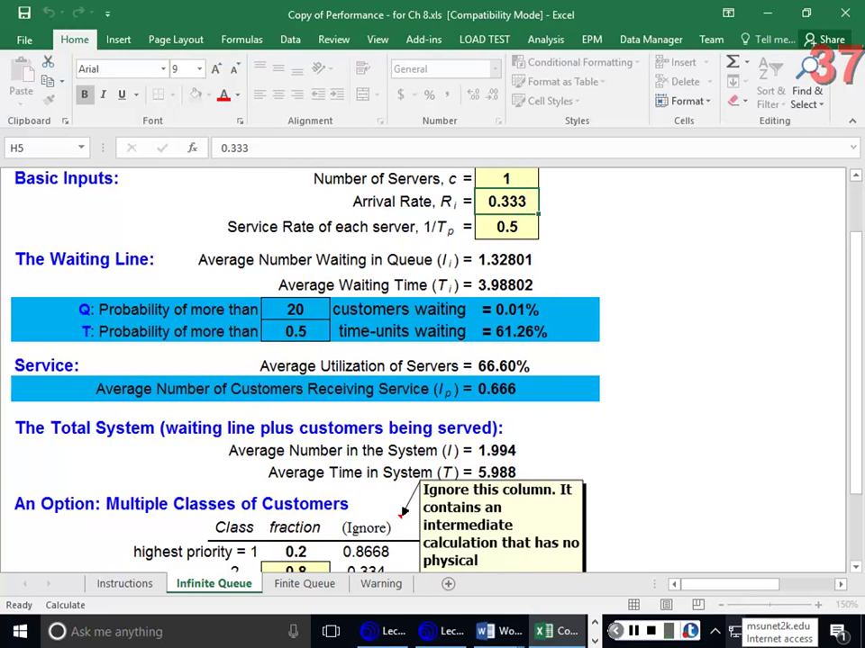
key(F12)
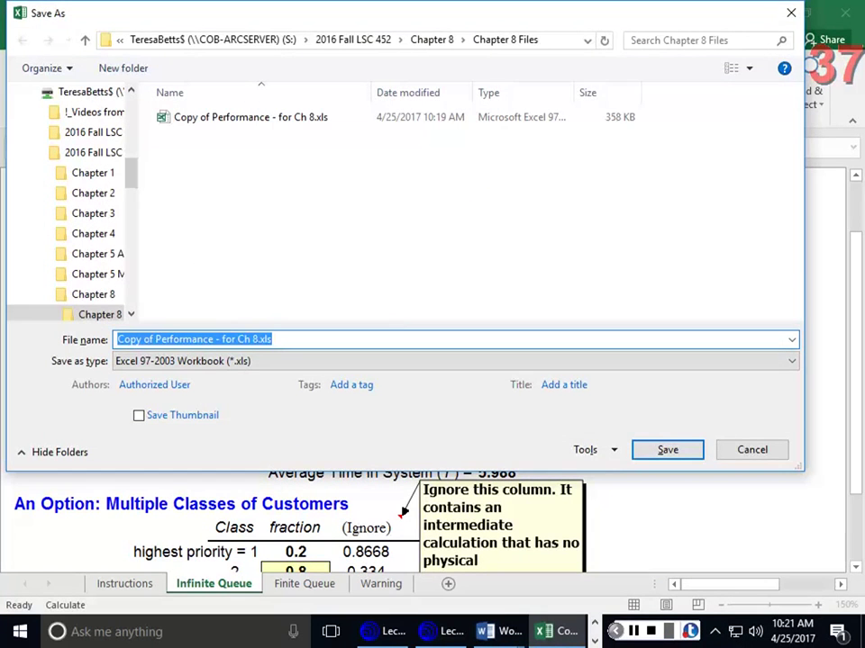
key(Return)
Set the infinite queue's arrival rate to 0.33.
double_click(526, 204)
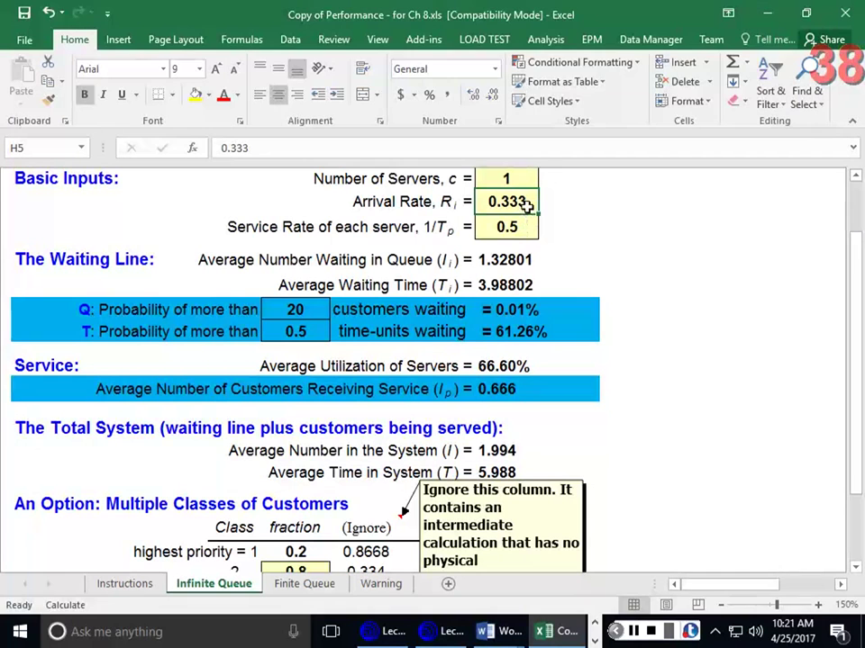
key(BackSpace)
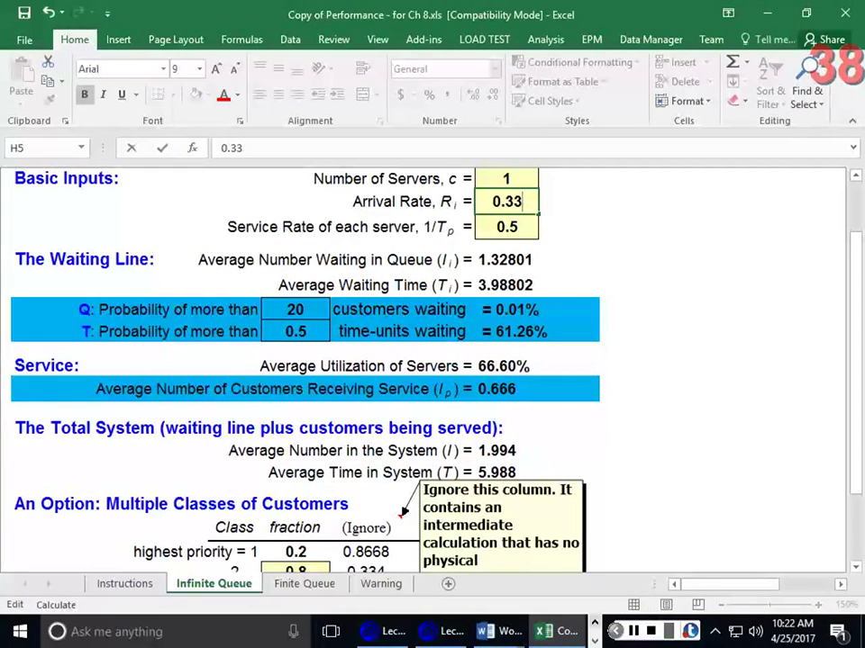
key(Return)
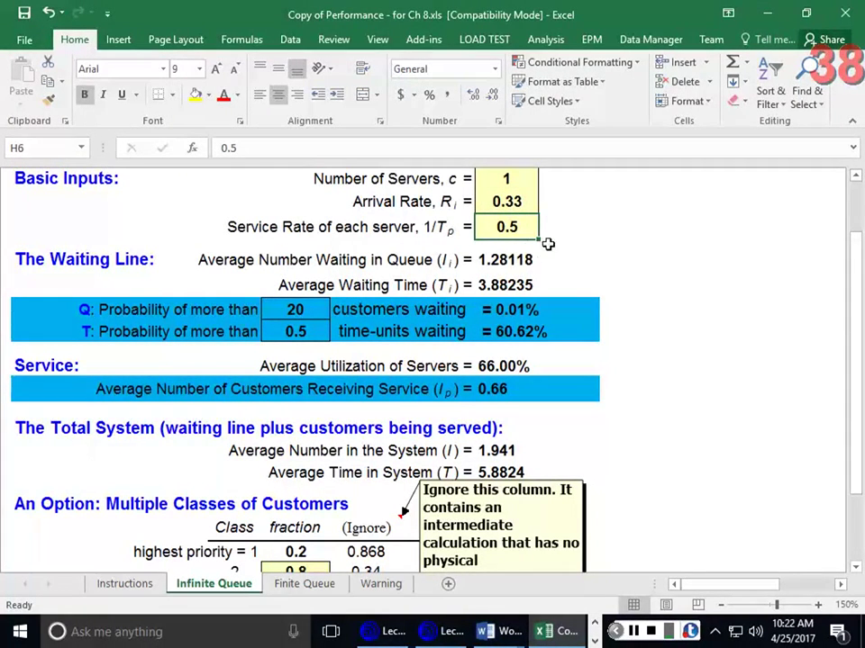
Examine the average waiting time, average number waiting in queue and average number in the system in the infinite queue results.
scroll(562, 239, down, 1)
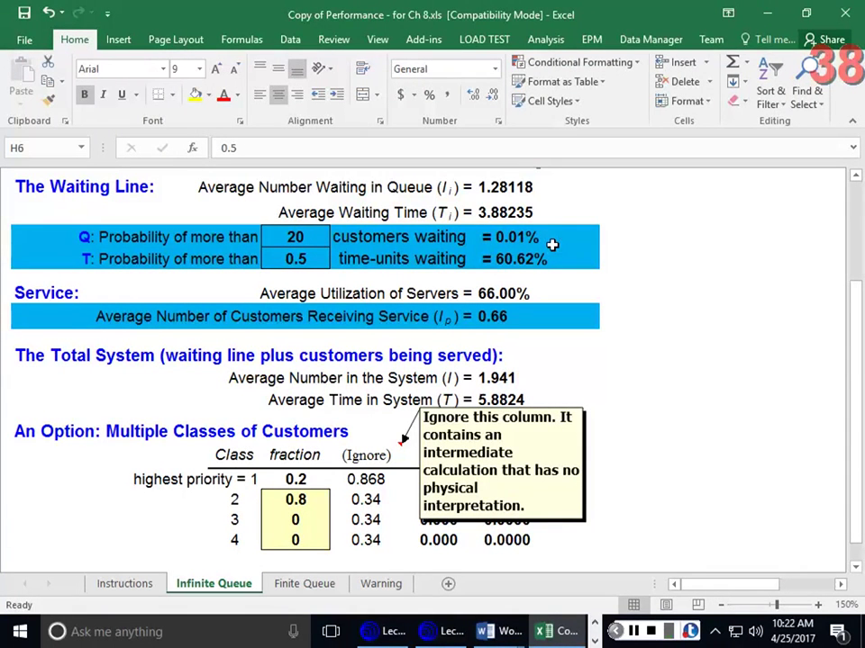
click(498, 211)
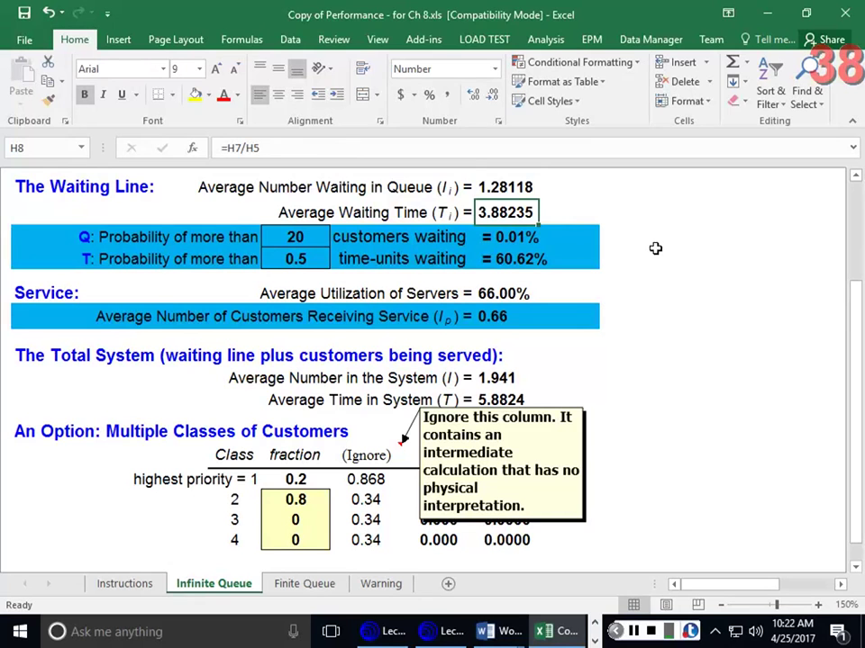
click(503, 187)
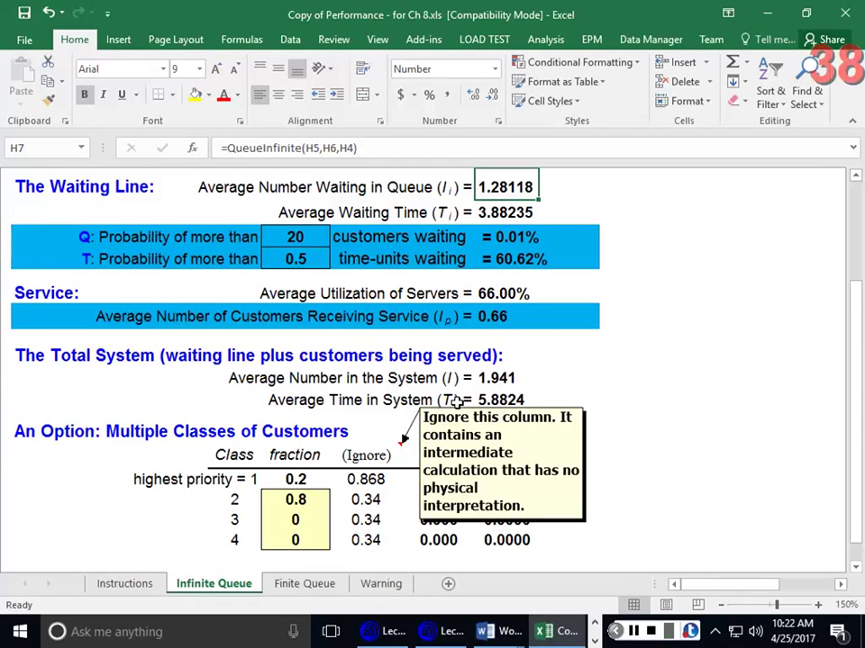
click(500, 379)
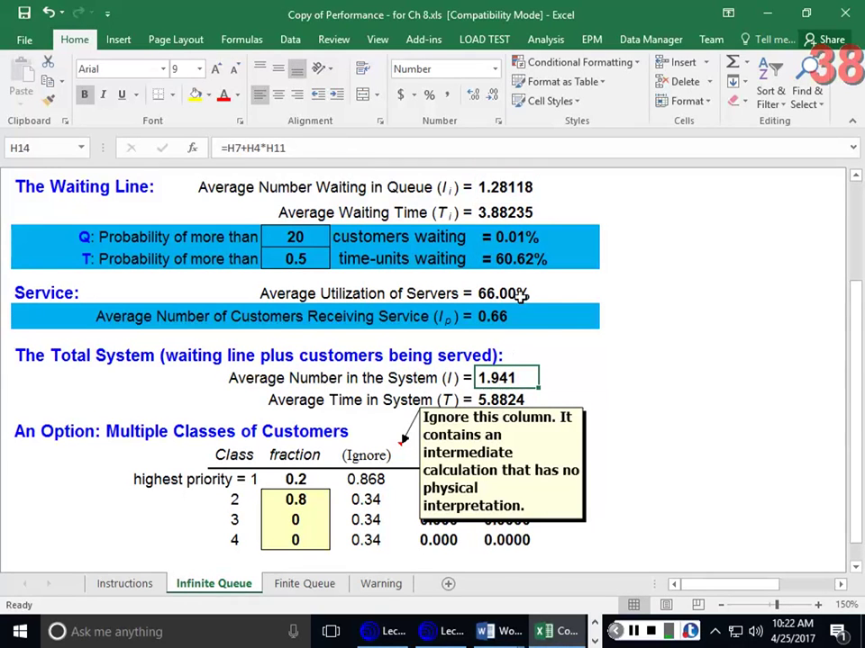
click(500, 186)
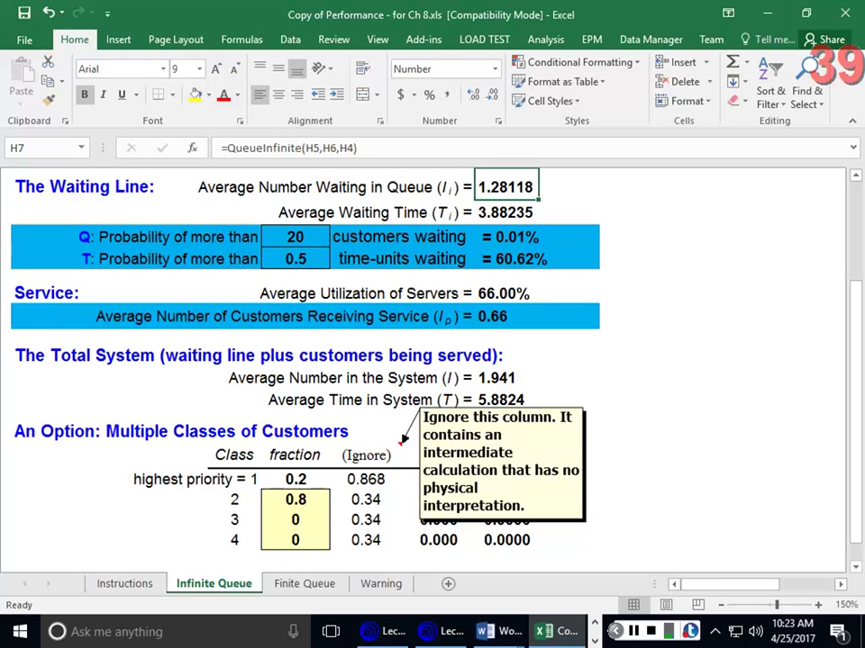
Switch to the Word document Exam 3 Practice Problems Chs 8 FA16.docx and maximize its window.
click(500, 631)
drag(523, 160, 361, 150)
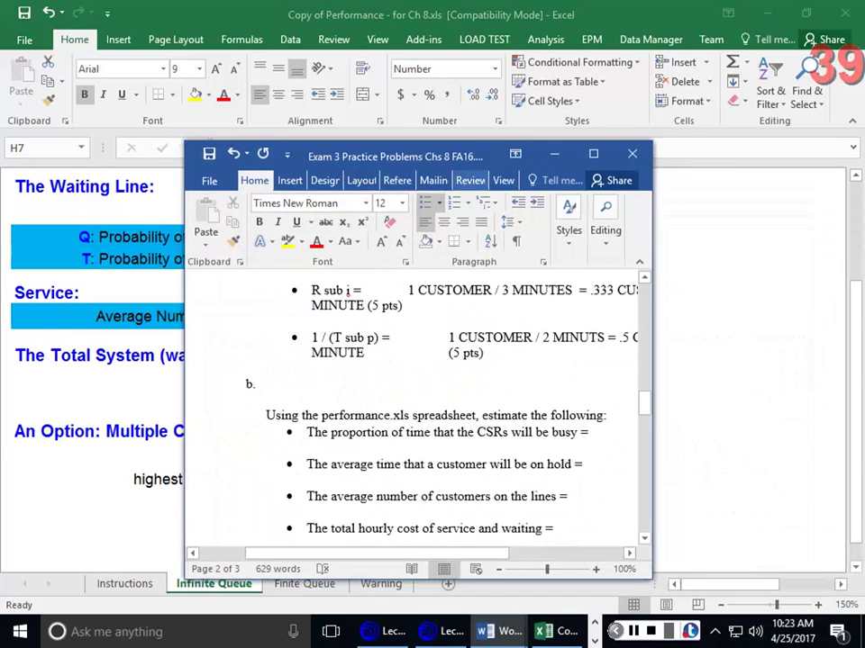
click(593, 153)
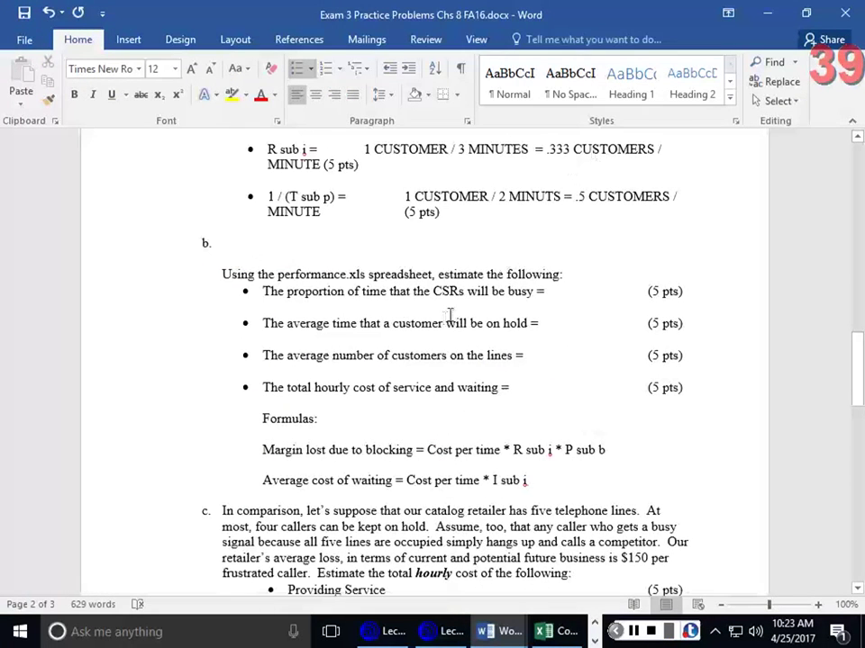
Add the bullets "Labor" and "Equipment" below the average cost of waiting formula in part b.
click(326, 295)
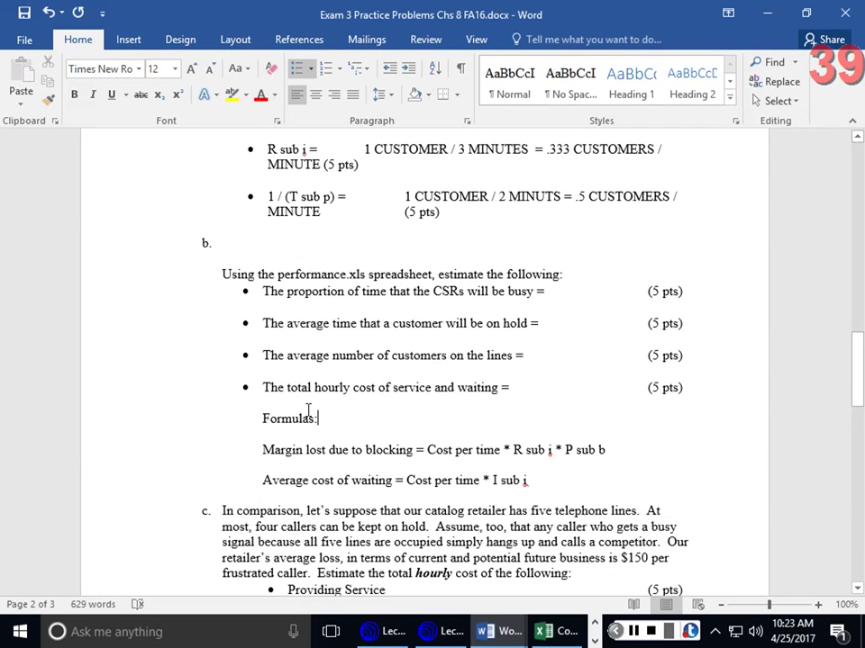
click(524, 387)
click(553, 479)
key(Return)
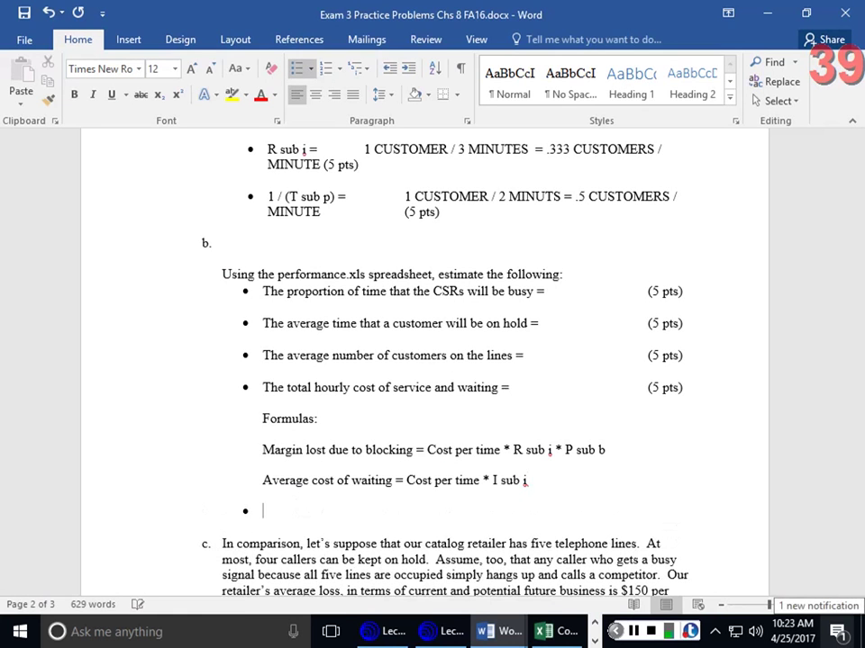
text(IA)
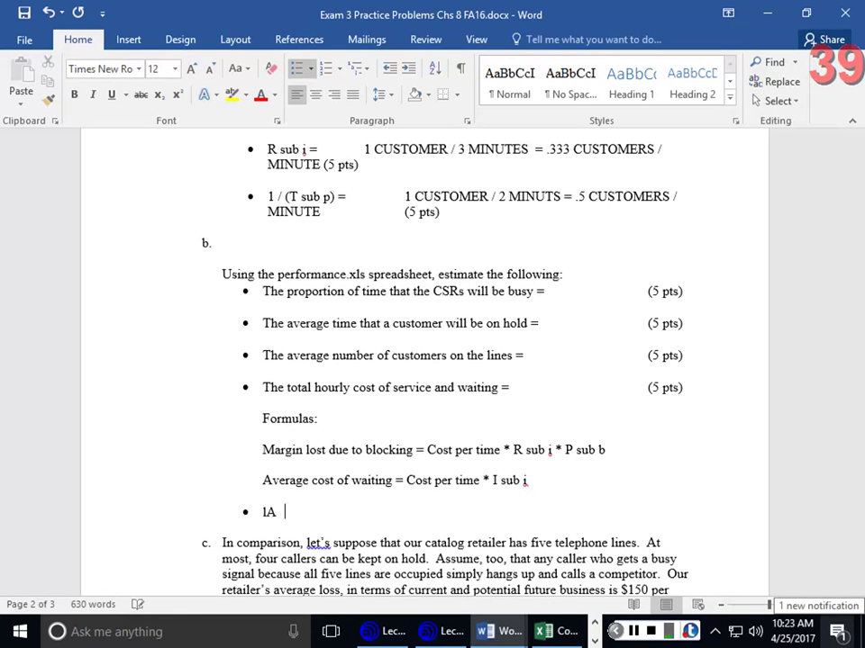
key(BackSpace)
key(BackSpace)
text(Labor)
key(Return)
text(Equipment)
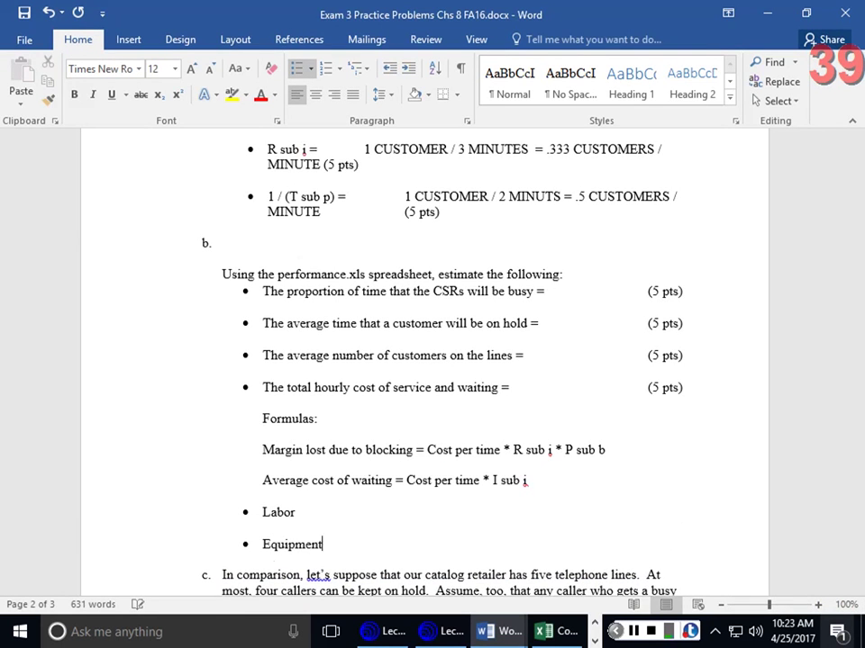
key(Return)
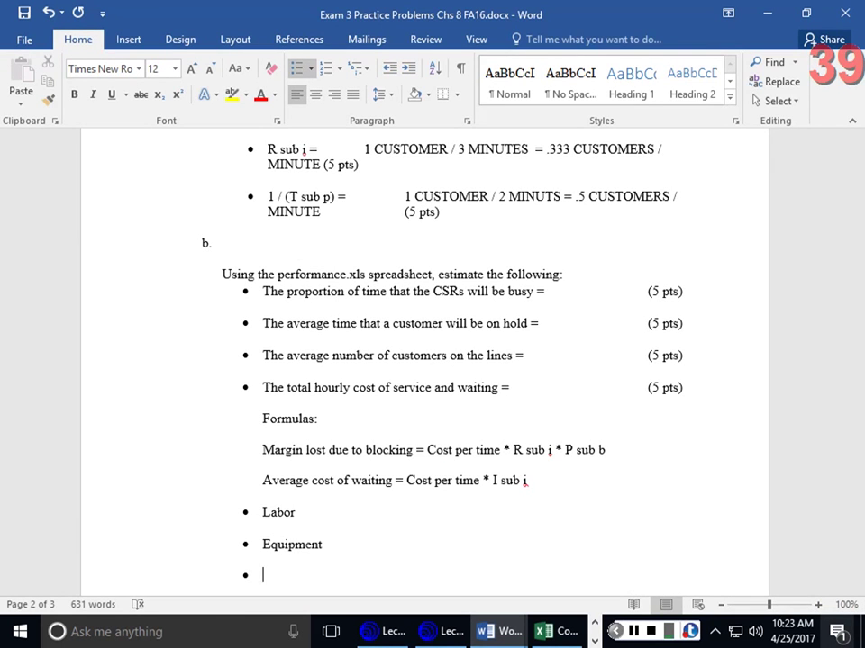
Add the bullets "Cost of Waiting" and "Cost of Blocking - NA" below the Equipment bullet.
text(Cost of Waiting)
key(Return)
text(Cost)
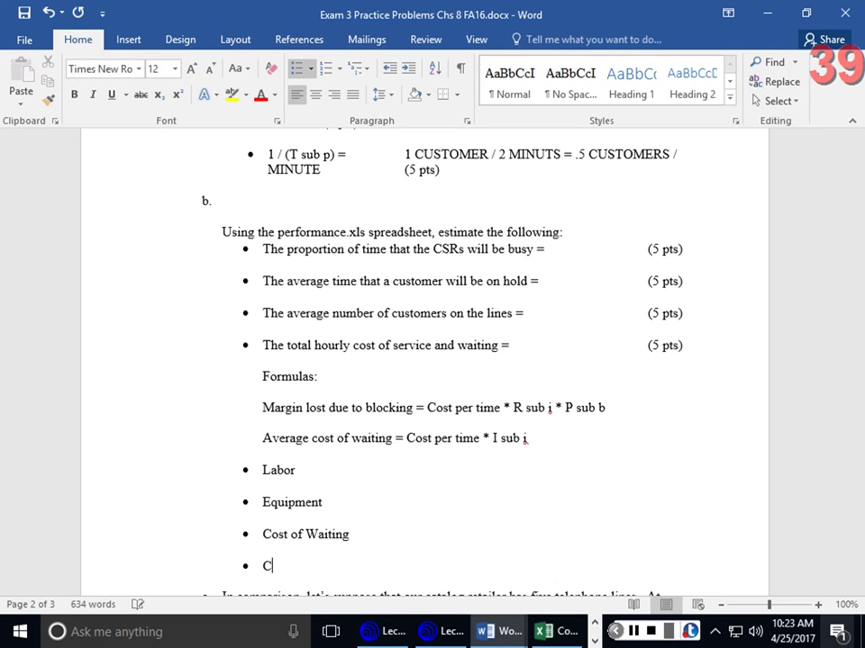
text( of Blocking)
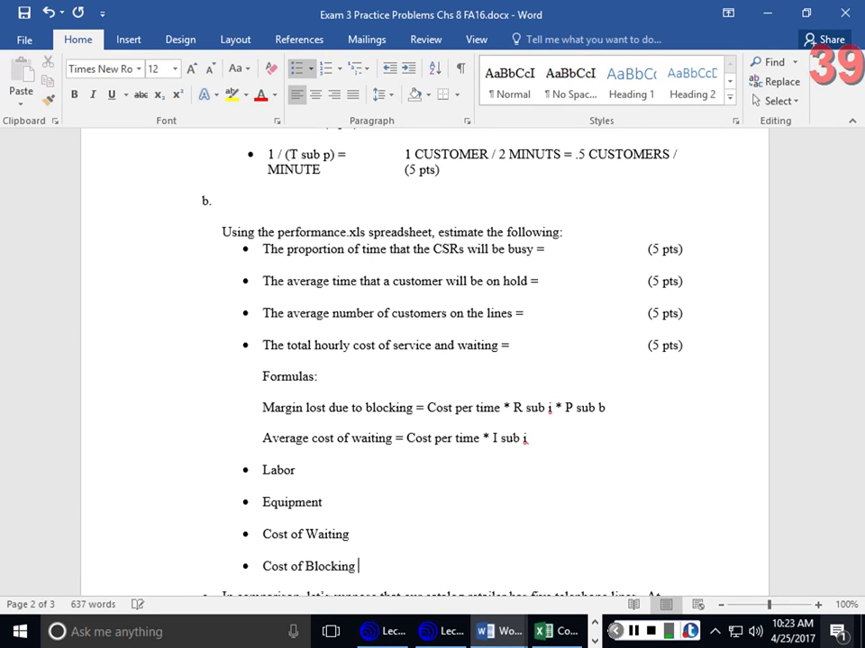
text( - NA)
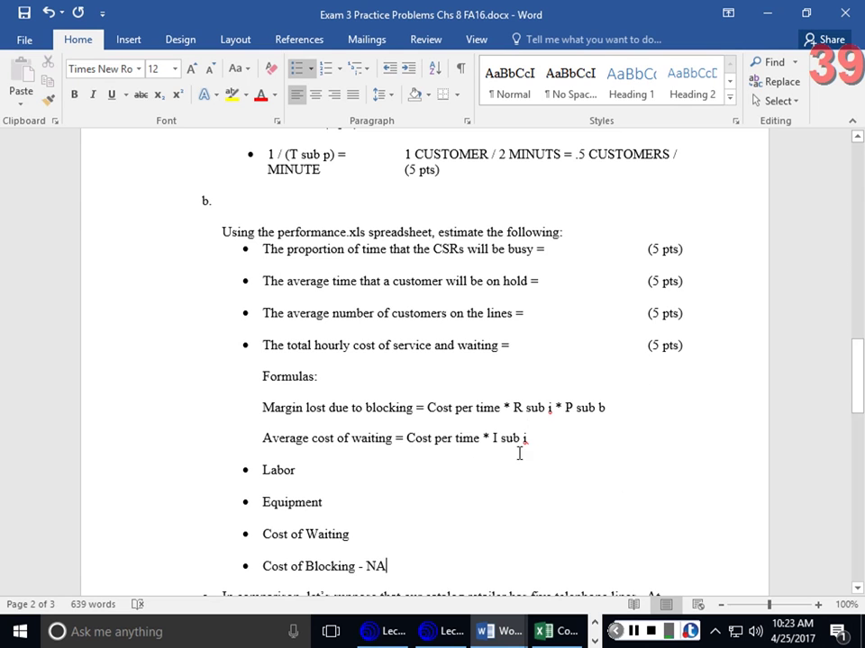
Complete the Labor bullet with the calculation "- $30 / hr * 1 = $30".
click(353, 468)
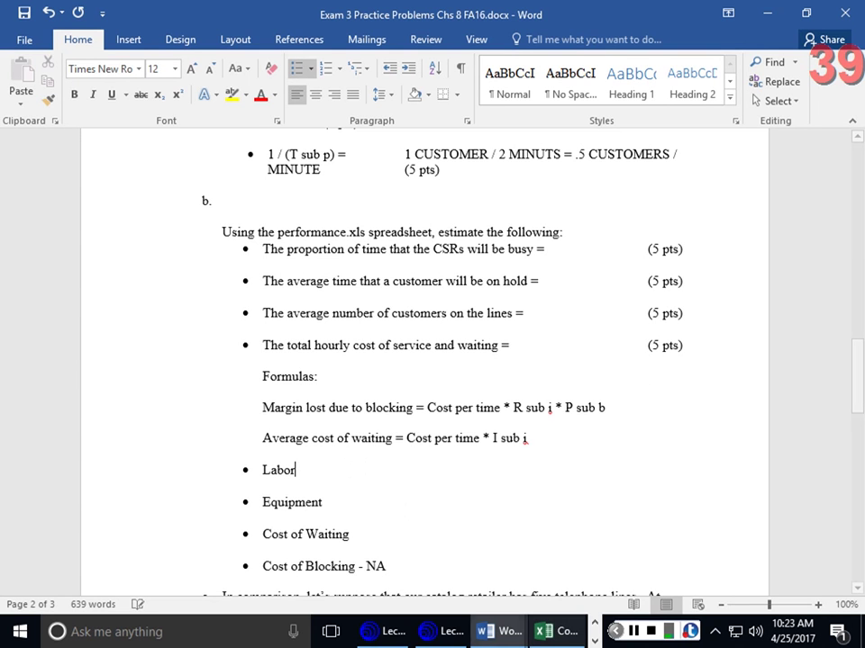
text(-)
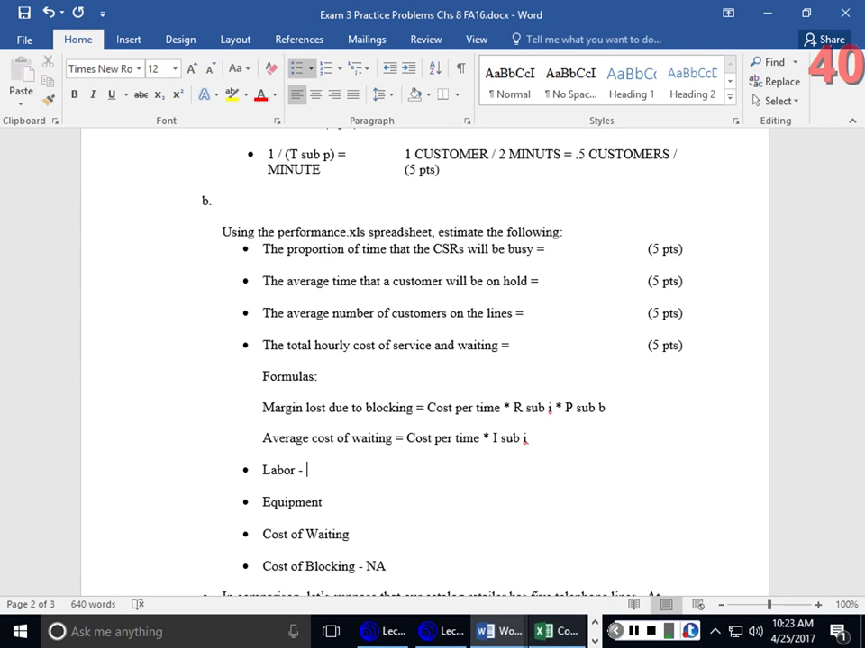
text( $30)
key(BackSpace)
text(30 / hr *)
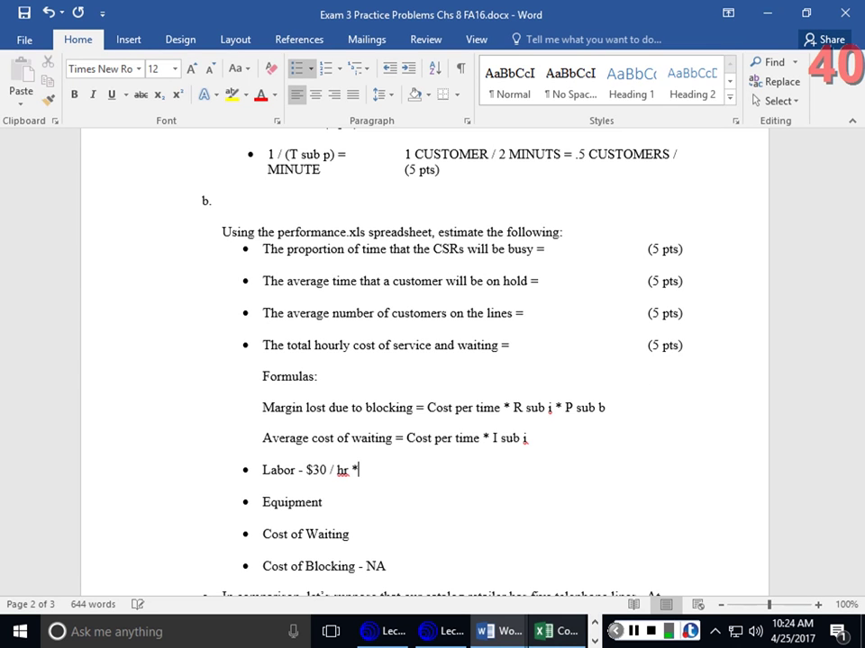
text( 1 = $30)
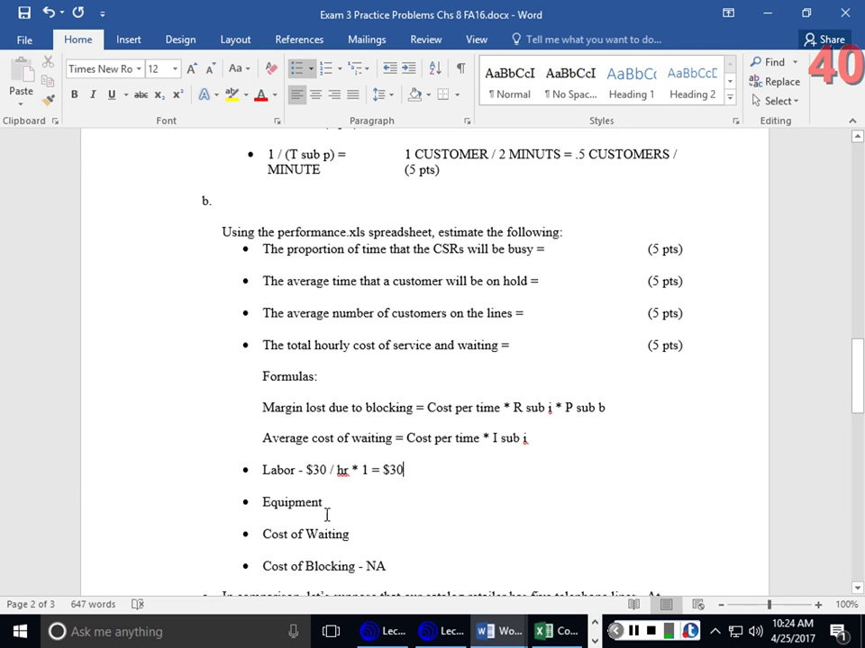
Complete the Equipment bullet with the calculation "$10 / hr = $10".
click(360, 511)
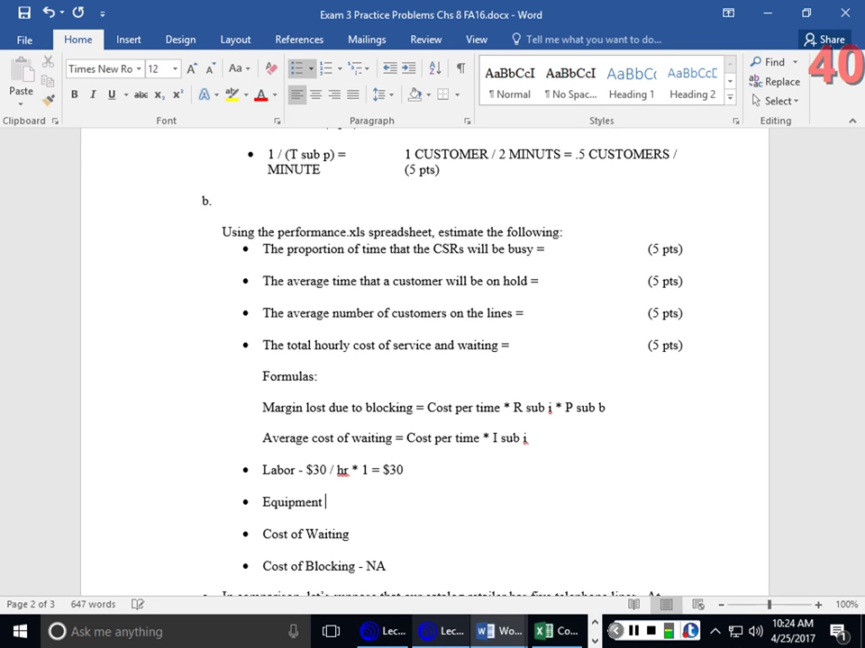
text($10 / h4)
key(BackSpace)
key(BackSpace)
text(r)
text( = $10)
key(BackSpace)
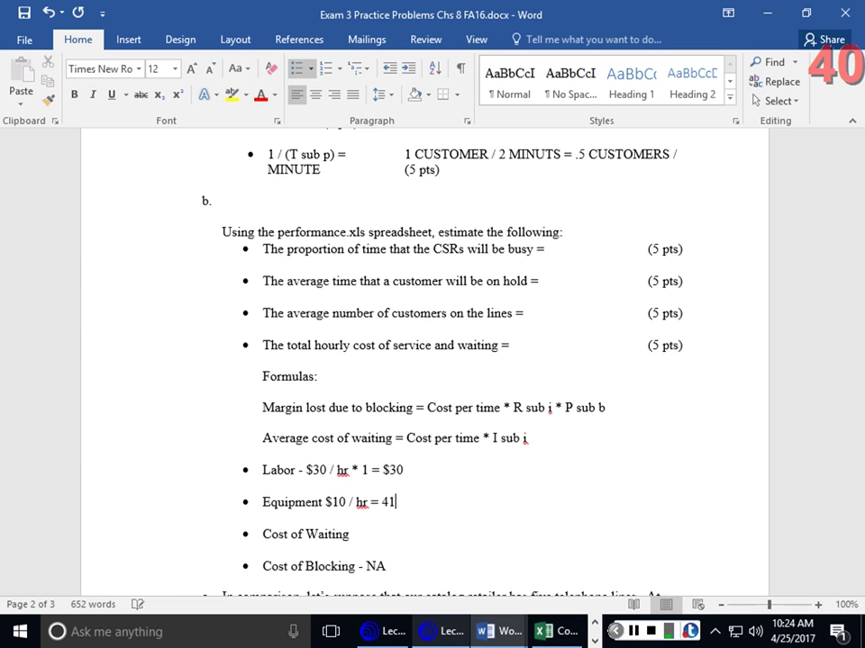
key(BackSpace)
key(BackSpace)
key(BackSpace)
text($10)
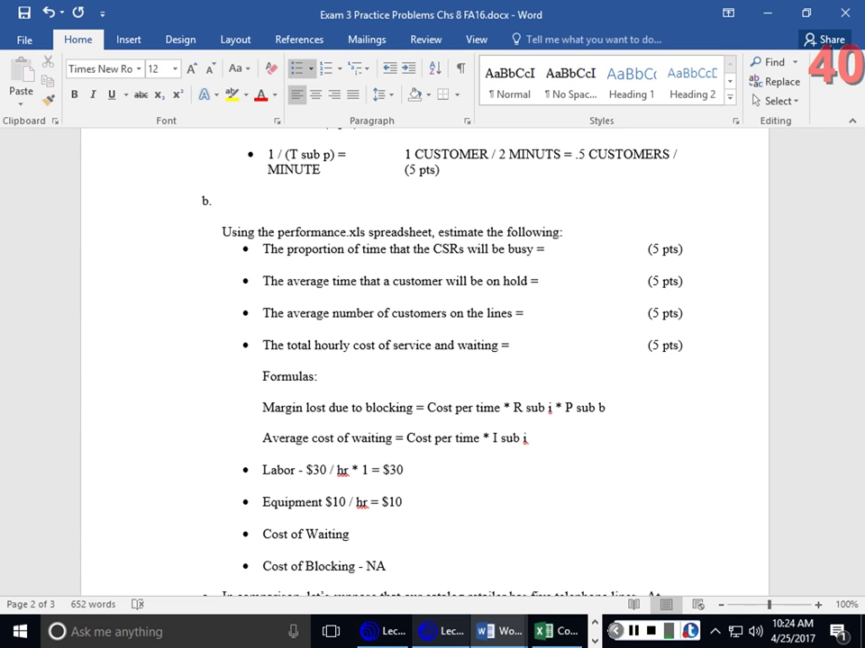
Check the on-hold cost in the problem 8.3 text and extend the Cost of Waiting bullet with "= $4 * 1.28".
click(431, 439)
click(368, 526)
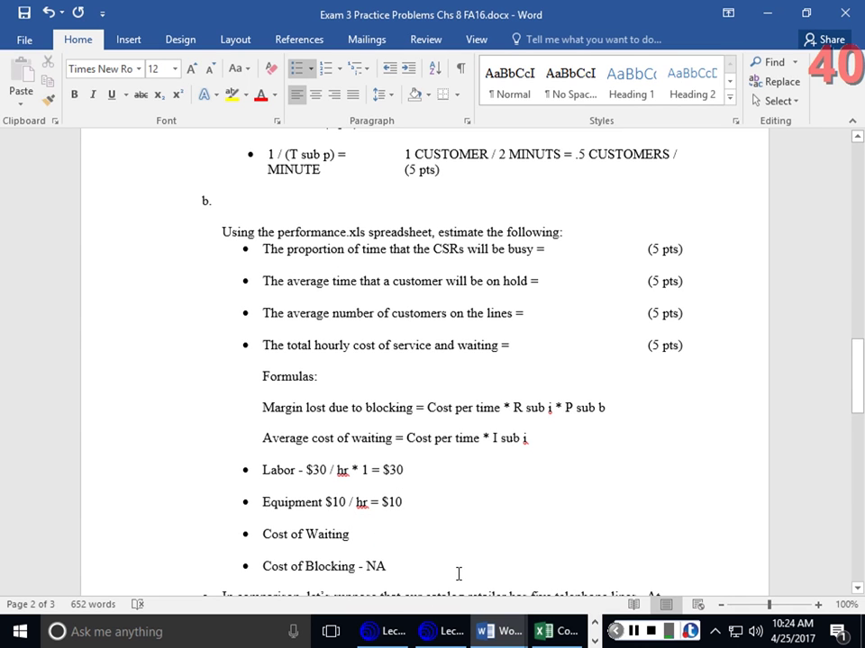
text(=)
scroll(401, 429, down, 3)
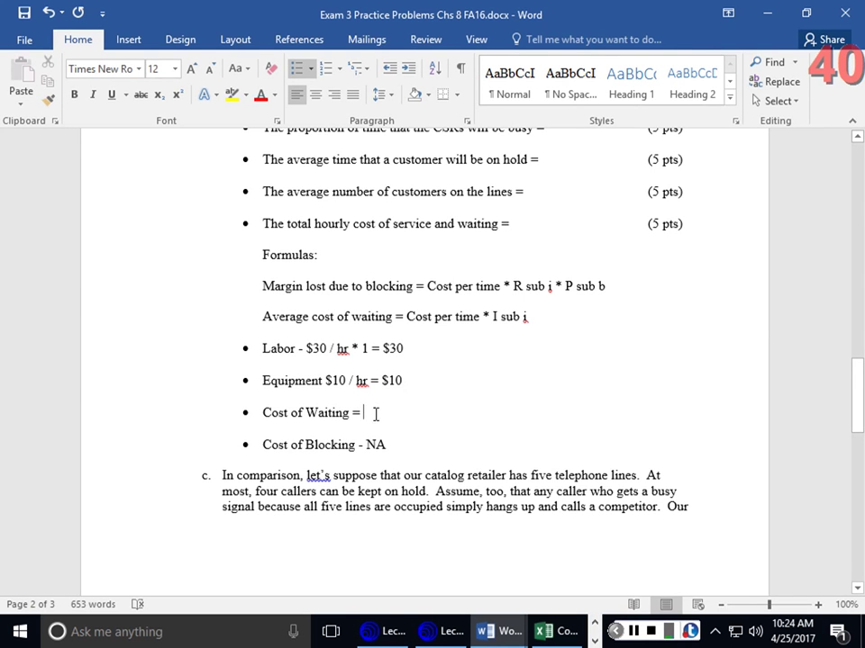
scroll(376, 411, up, 4)
scroll(378, 411, up, 4)
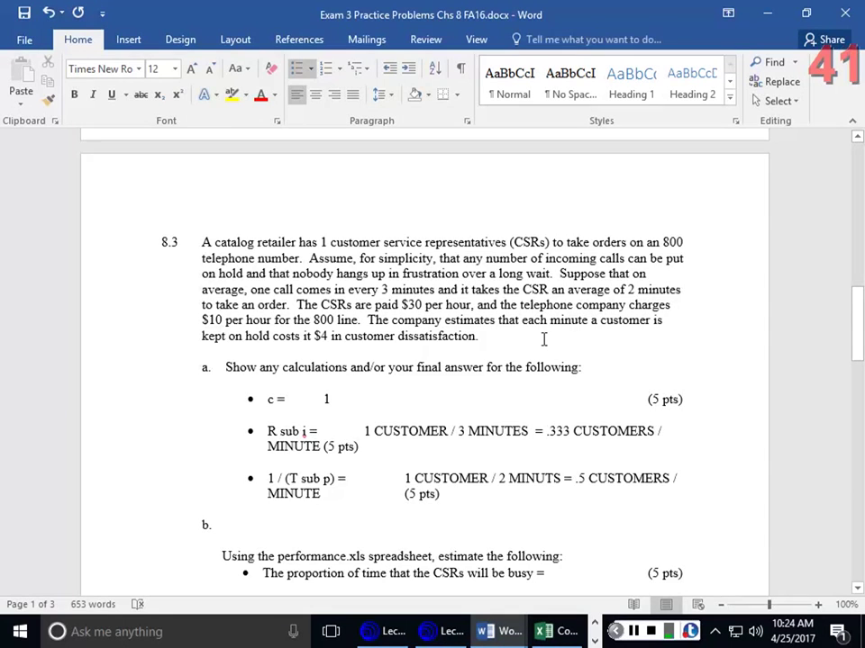
scroll(523, 339, down, 4)
scroll(540, 340, down, 2)
click(442, 498)
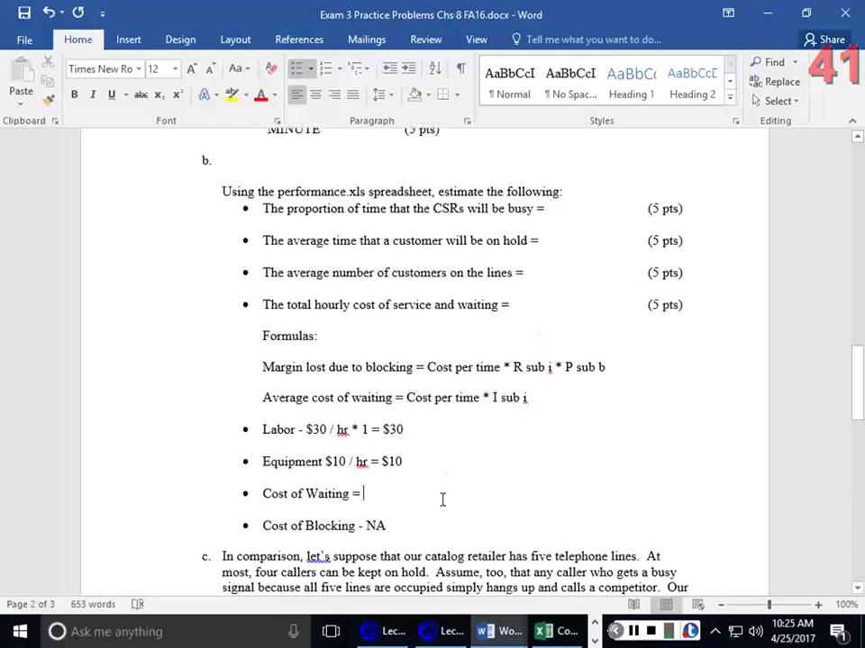
mouse_move(498, 632)
text($4 )
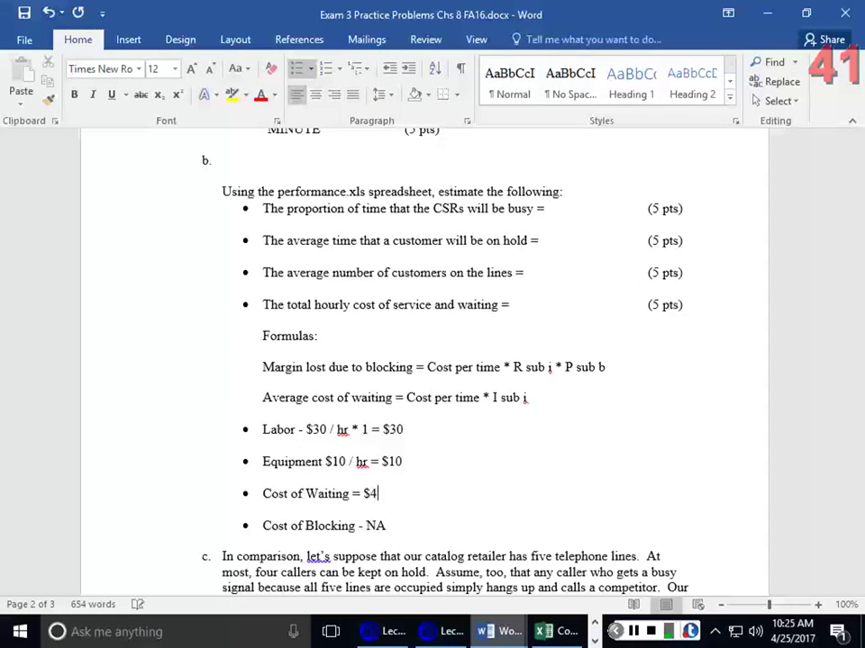
text(* 1.28)
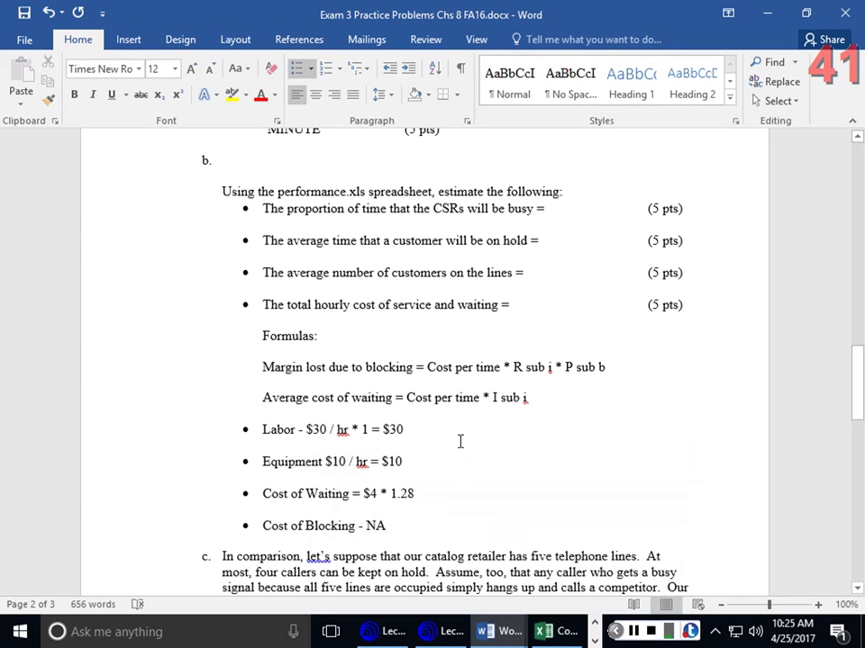
Insert the unit "/ minute" after $4 in the Cost of Waiting bullet, and place the cursor at the end of the Labor bullet.
click(371, 494)
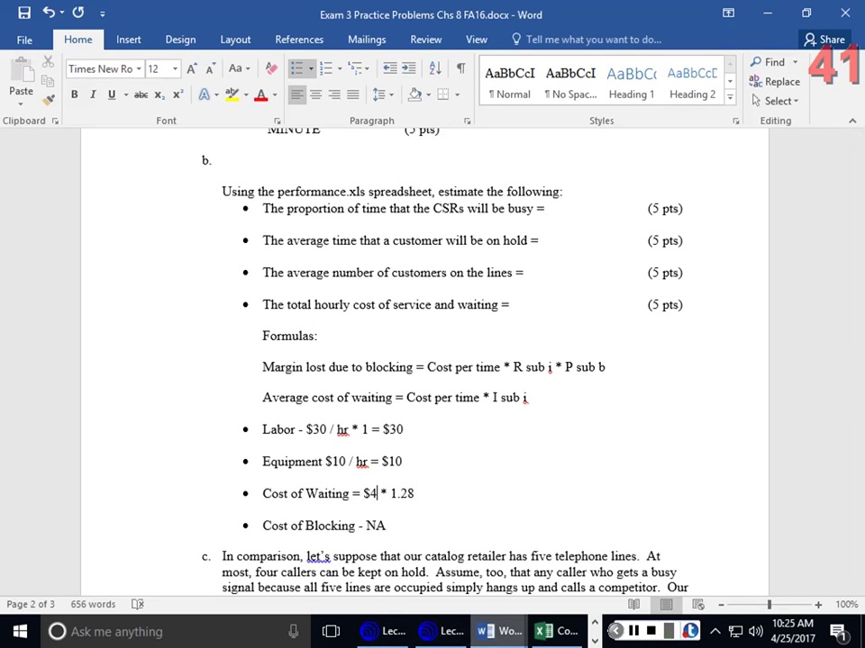
text(/ min)
text(ute)
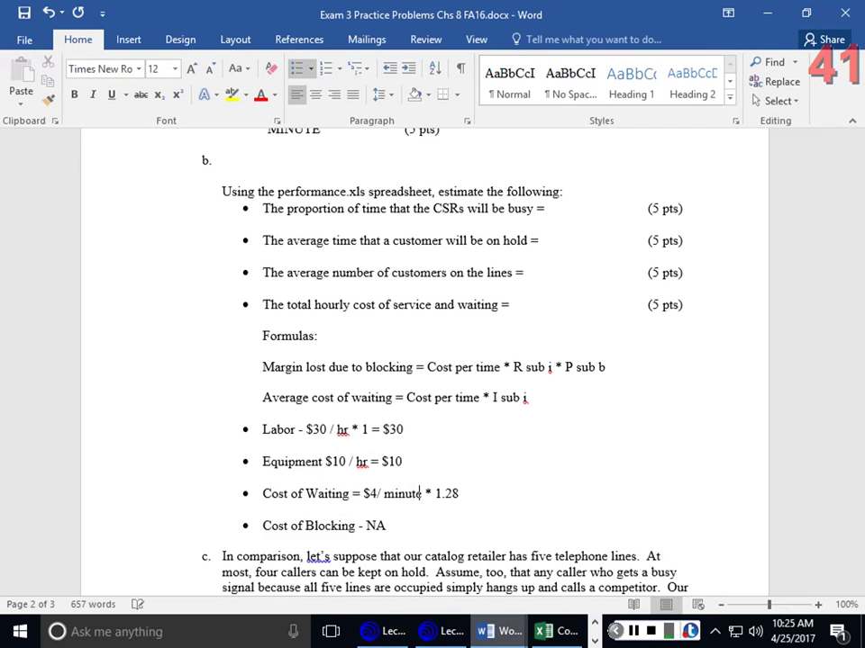
mouse_move(486, 631)
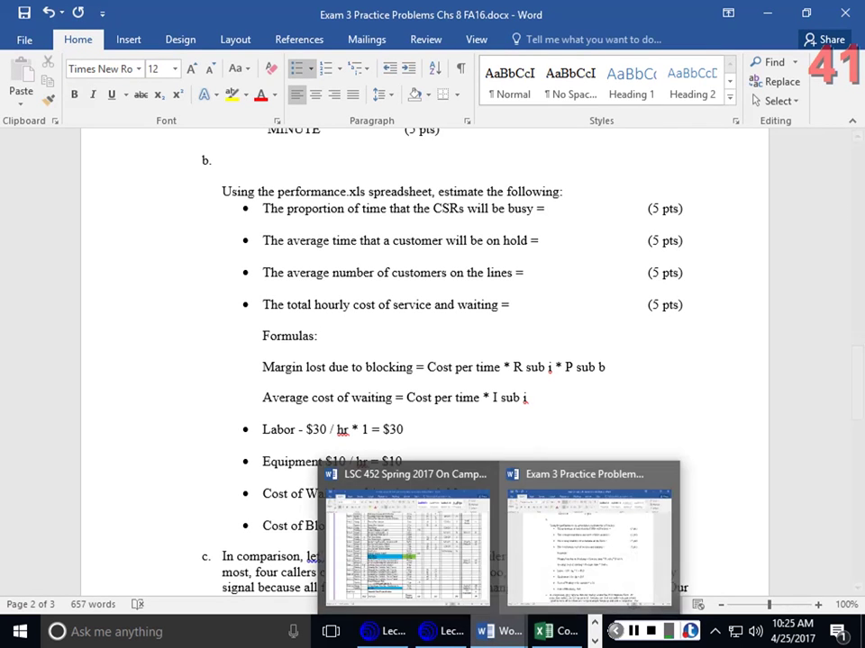
click(421, 432)
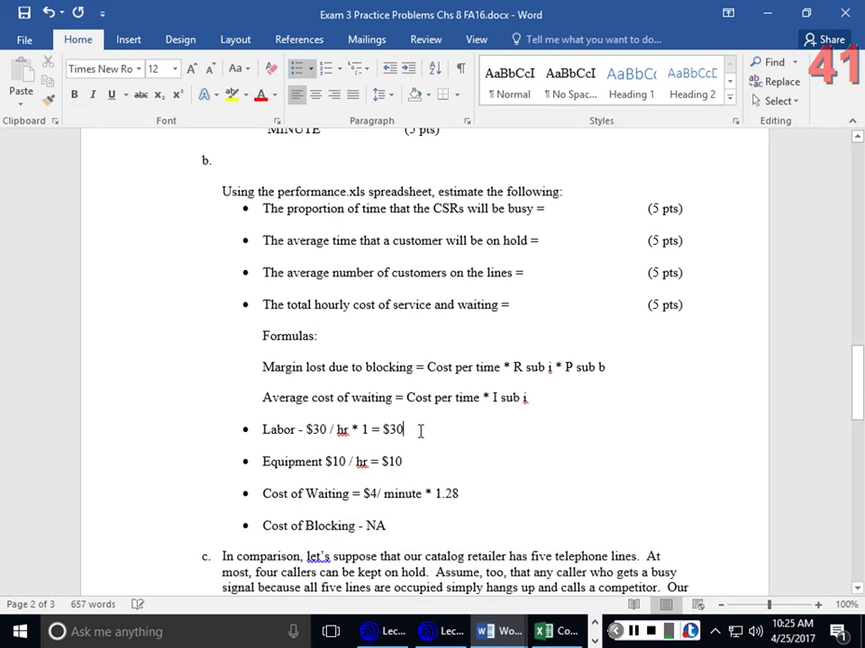
Extend the Cost of Waiting bullet with "* 60 min / hr = $288/ hr".
click(407, 463)
click(461, 494)
text(* )
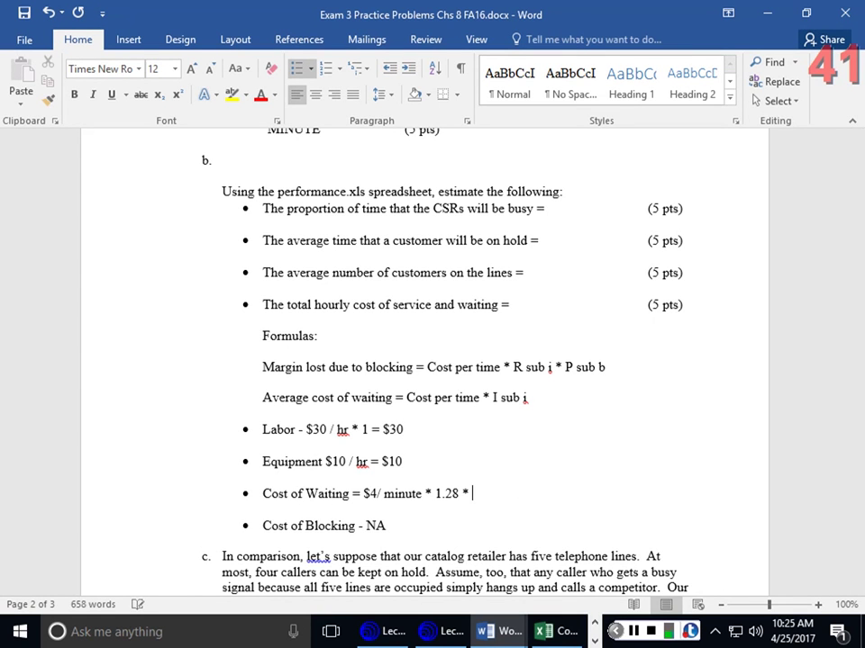
text(60 min / hr = )
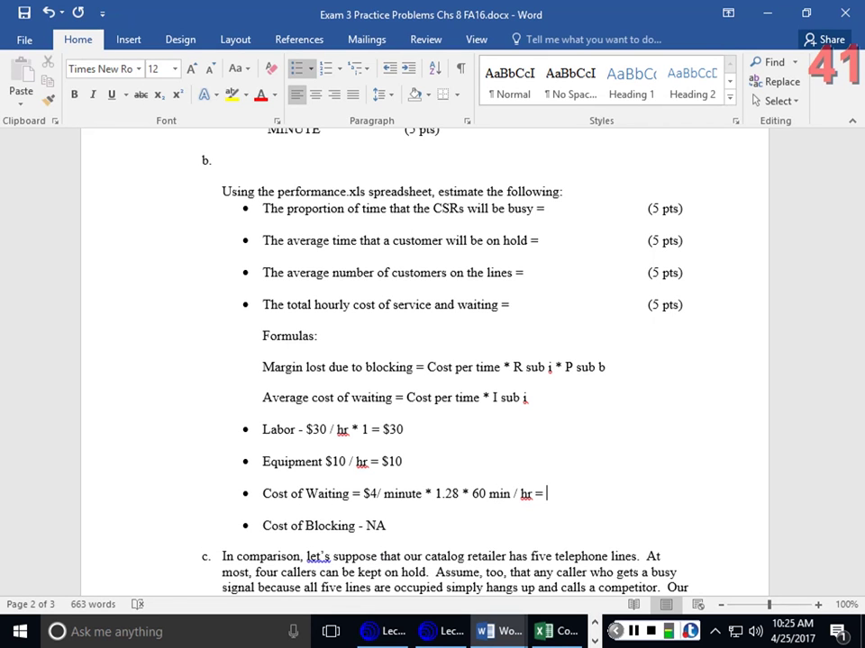
text($288/ hr)
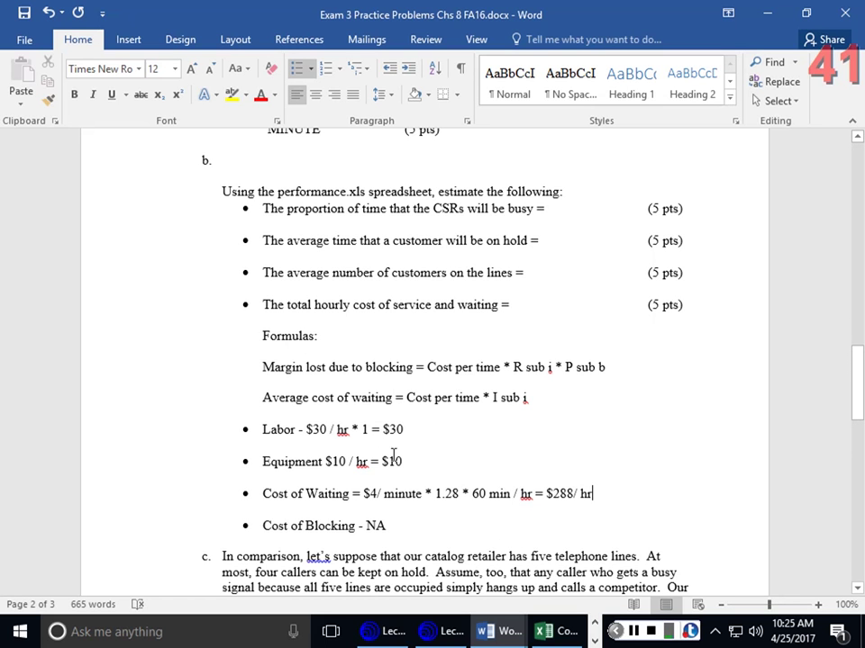
Enter "$328 / hr" as the answer for the total hourly cost of service and waiting.
click(523, 305)
text($328)
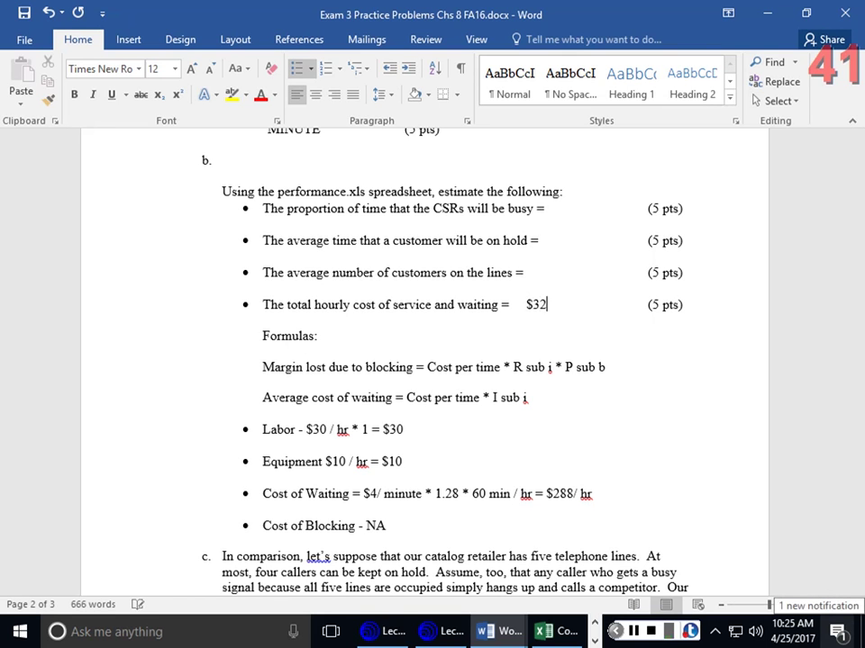
text( / hr)
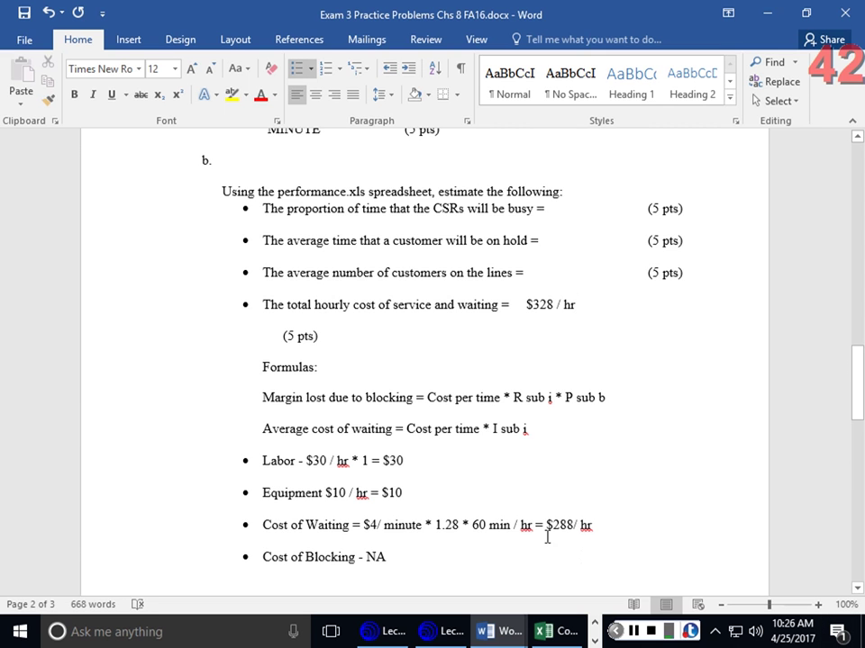
Go to part c of problem 8.3 and place the cursor after the text of the Providing Service bullet.
scroll(482, 398, down, 7)
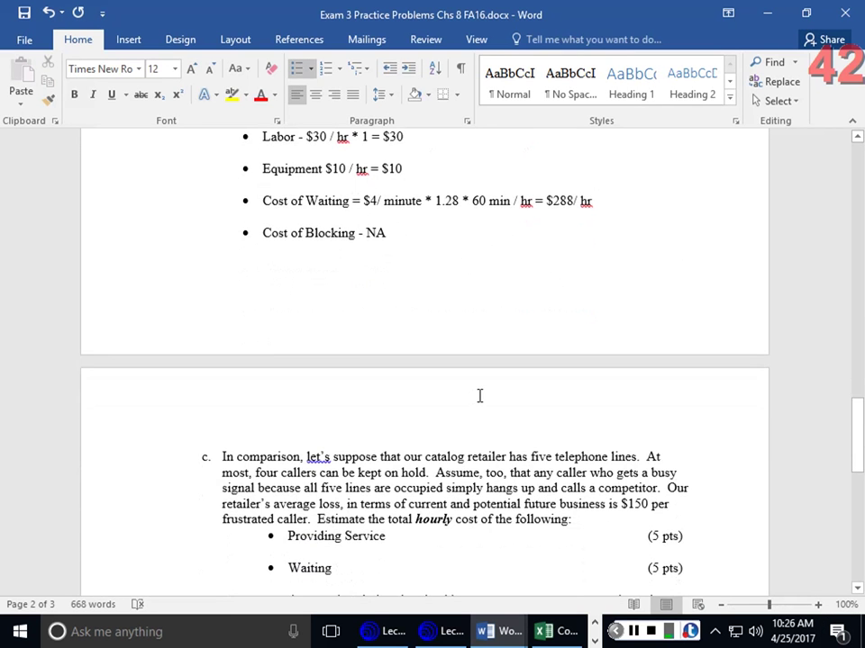
scroll(479, 394, down, 3)
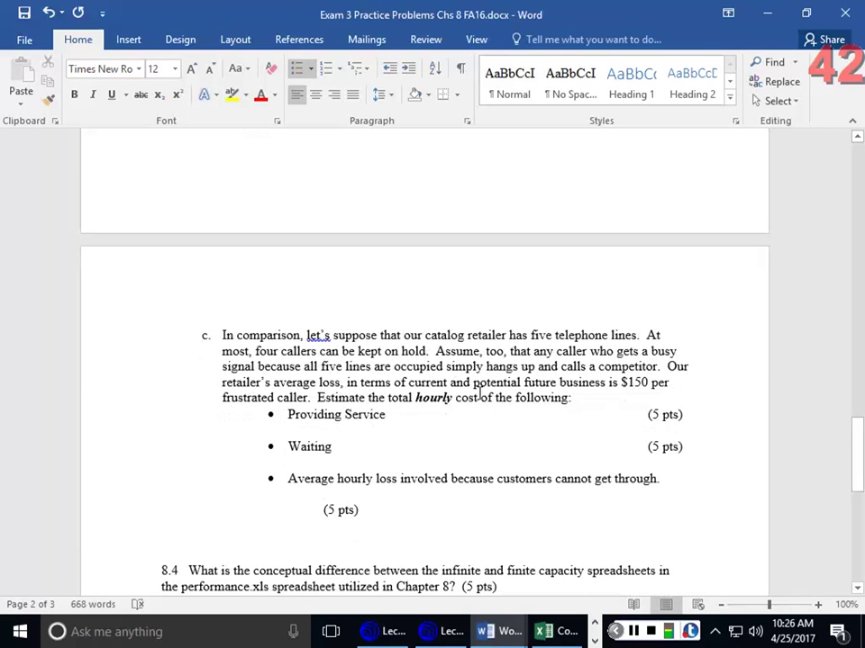
scroll(480, 393, down, 2)
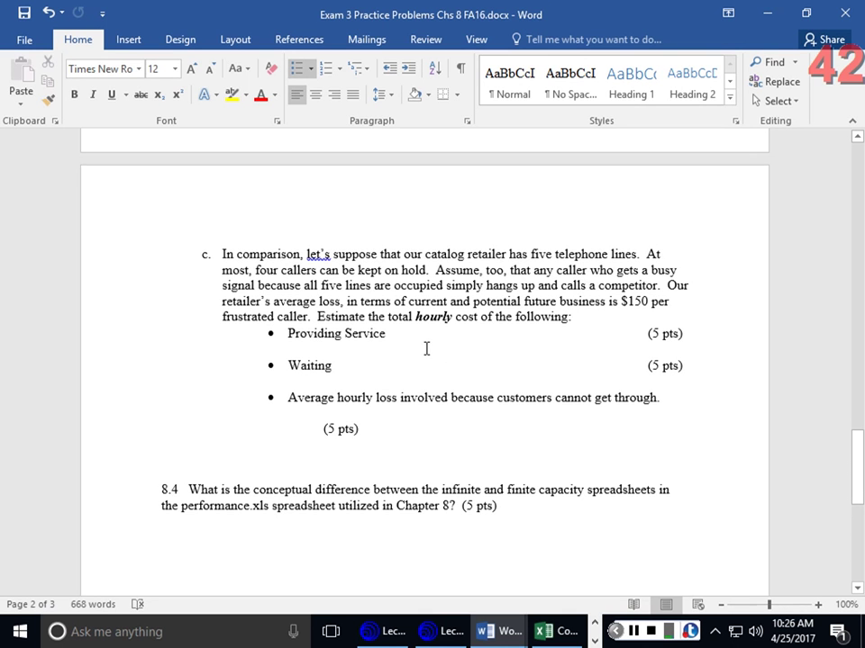
scroll(426, 349, down, 1)
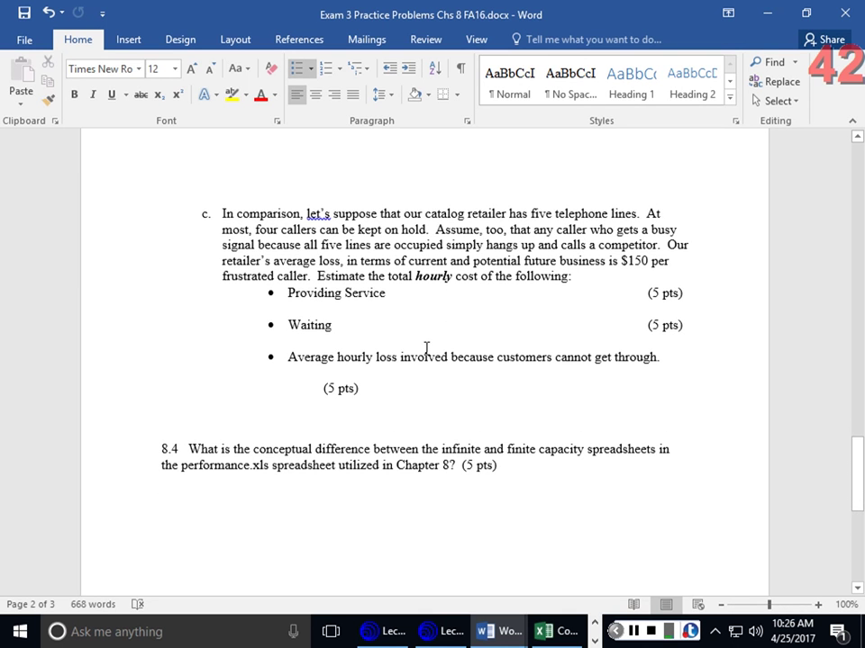
click(389, 293)
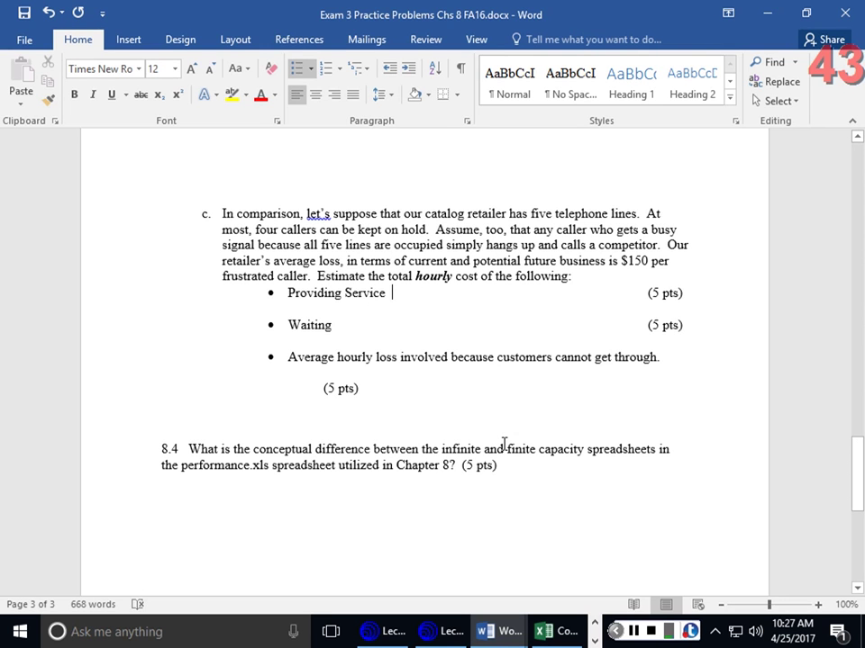
text(()
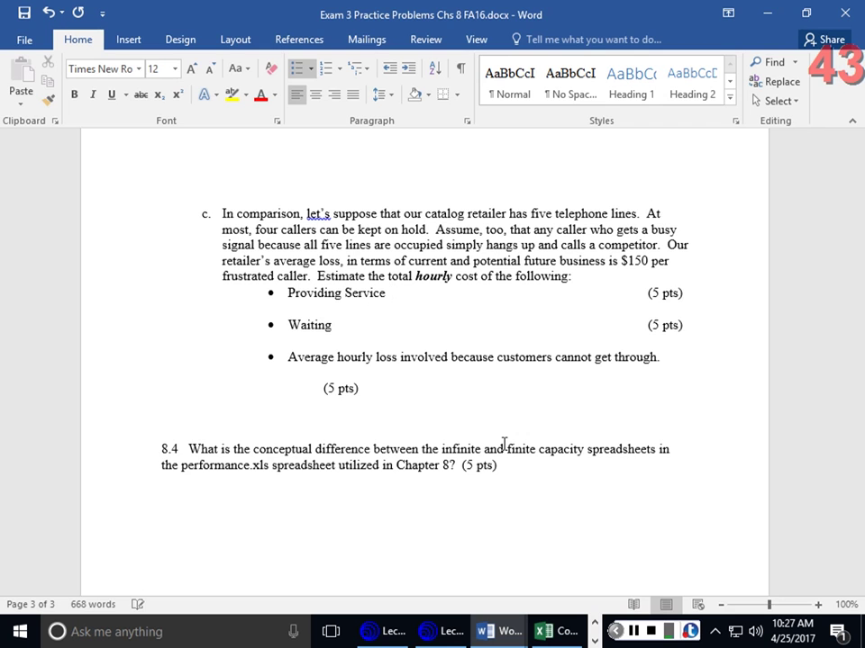
text(Labo)
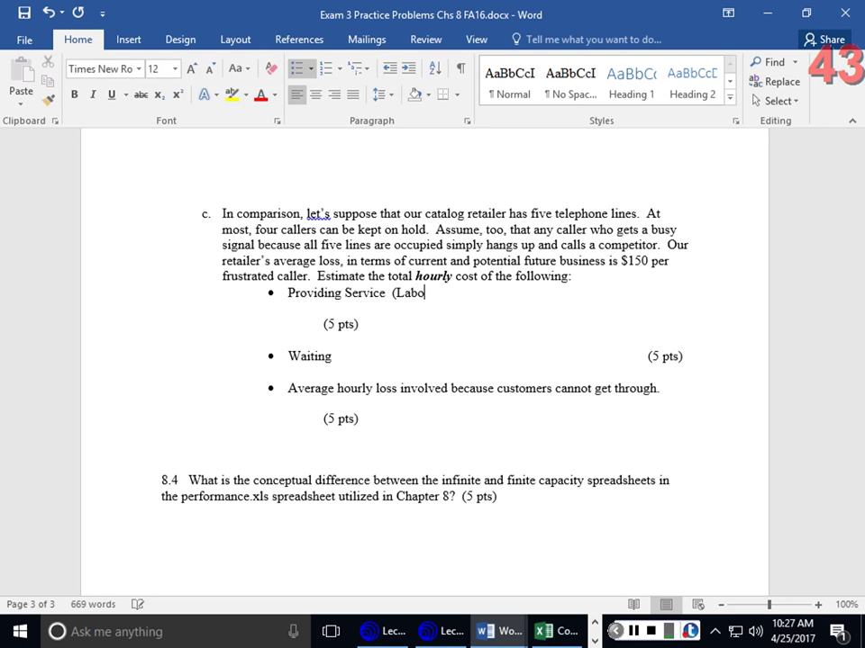
key(BackSpace)
key(BackSpace)
key(BackSpace)
key(BackSpace)
key(BackSpace)
key(Return)
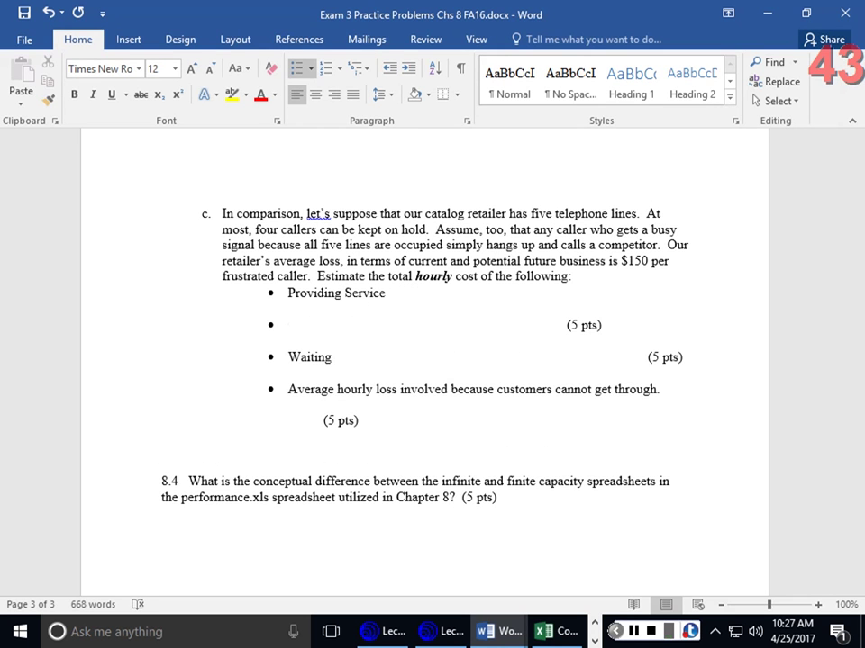
key(BackSpace)
key(BackSpace)
key(BackSpace)
key(BackSpace)
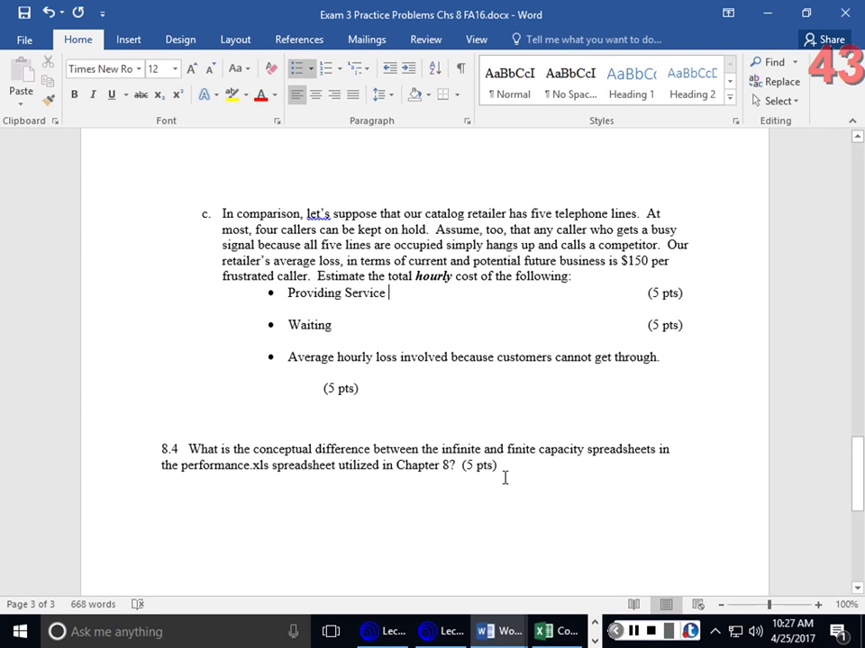
Extend the Providing Service bullet with "– Labor & Equipment" and remove surplus spacing so its (5 pts) mark stays on the same line.
text(-)
text( Labor & )
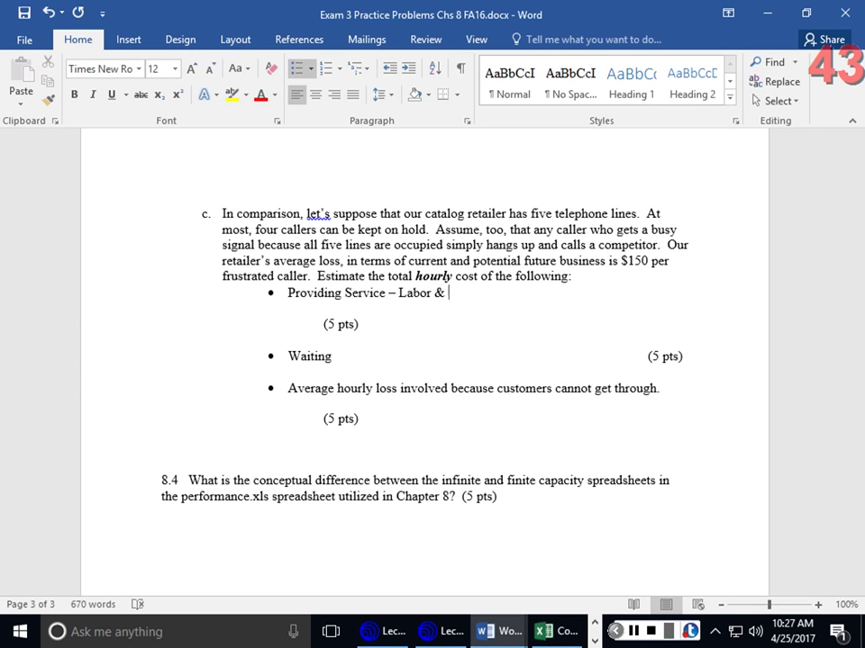
text(Equipment)
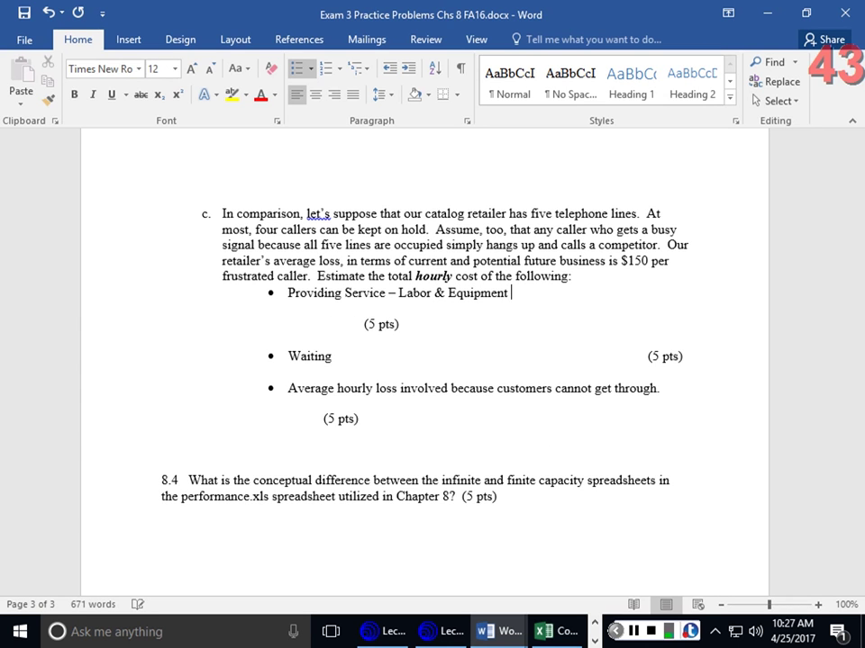
key(Delete)
key(Delete)
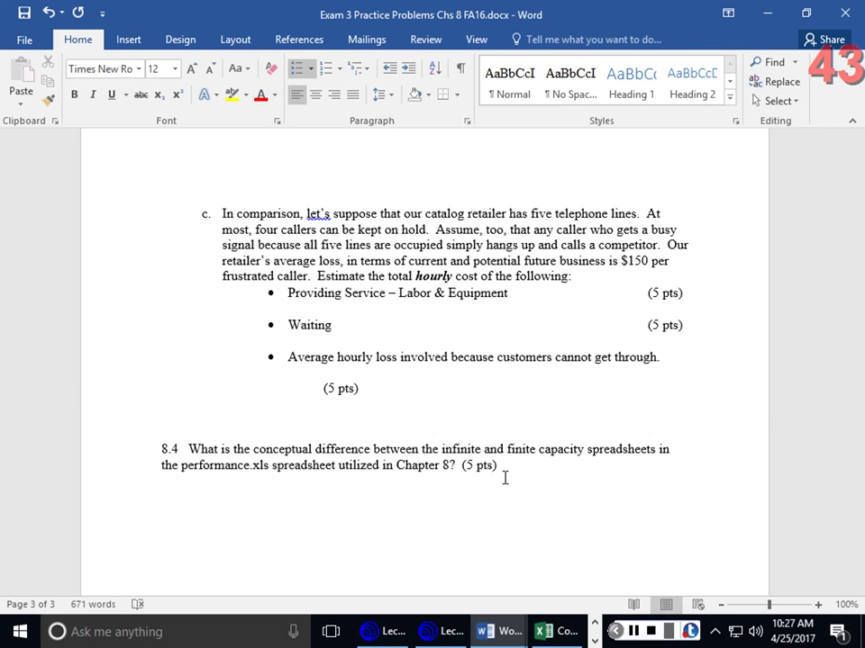
Add a sub-bullet under Providing Service with the calculation "$30 / hr + 5 * $10/line = $80".
click(338, 303)
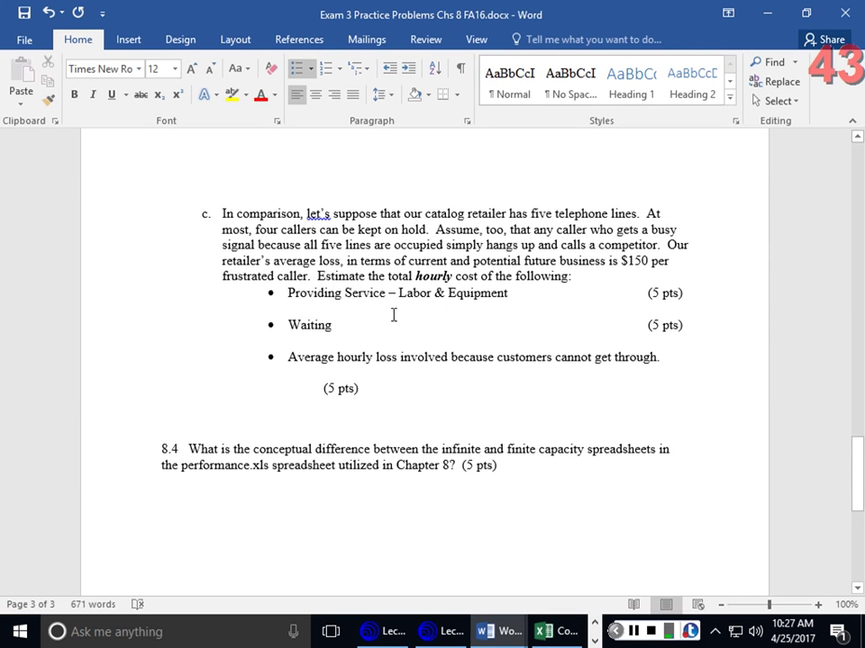
click(392, 315)
click(691, 296)
key(Return)
key(Tab)
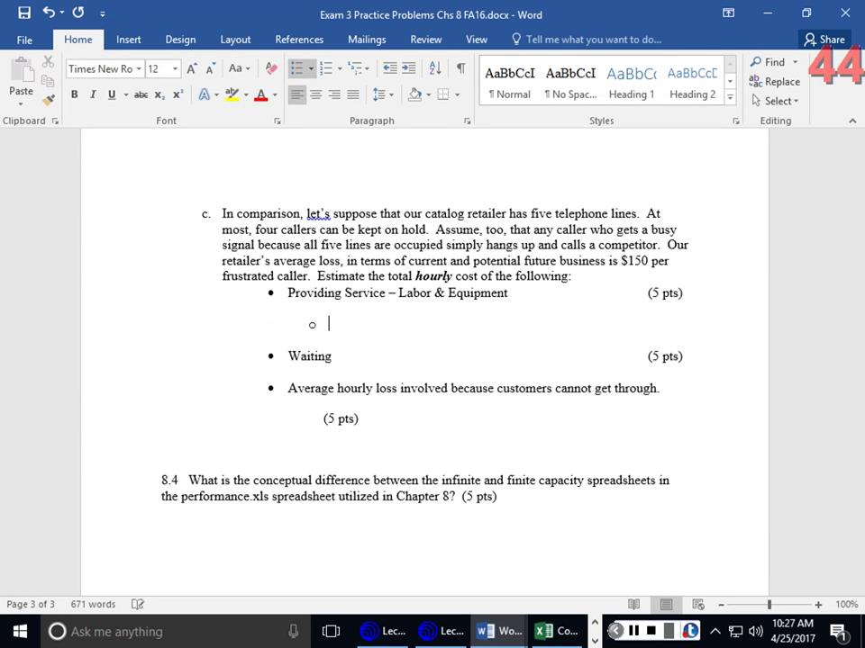
text($30 / hr +)
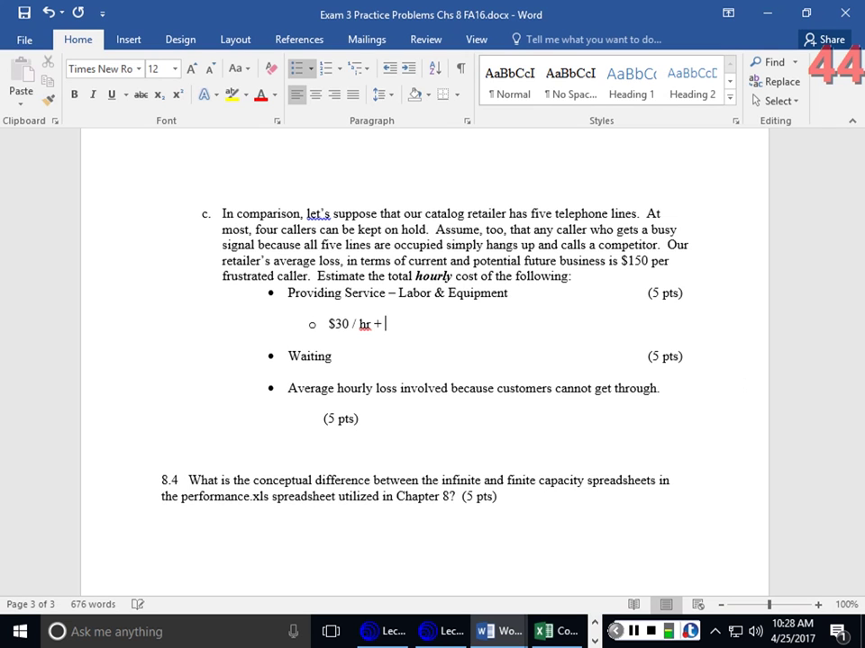
text( $)
key(BackSpace)
key(BackSpace)
text(5 * $10/line =)
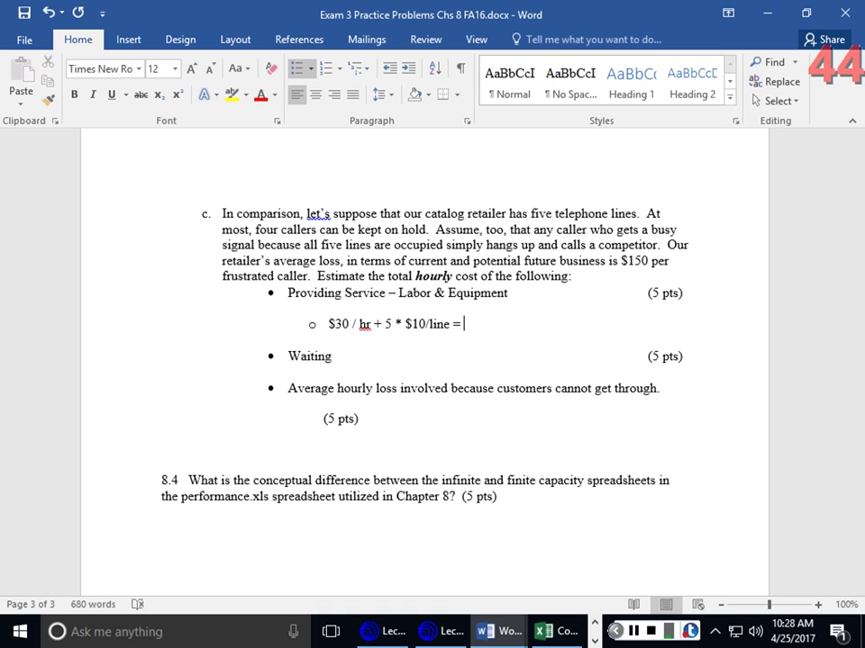
text($80)
Switch to Excel's Finite Queue sheet and set the number of servers to 1, queue capacity to 4, arrival rate to 0.33 and service rate to 0.5.
click(403, 355)
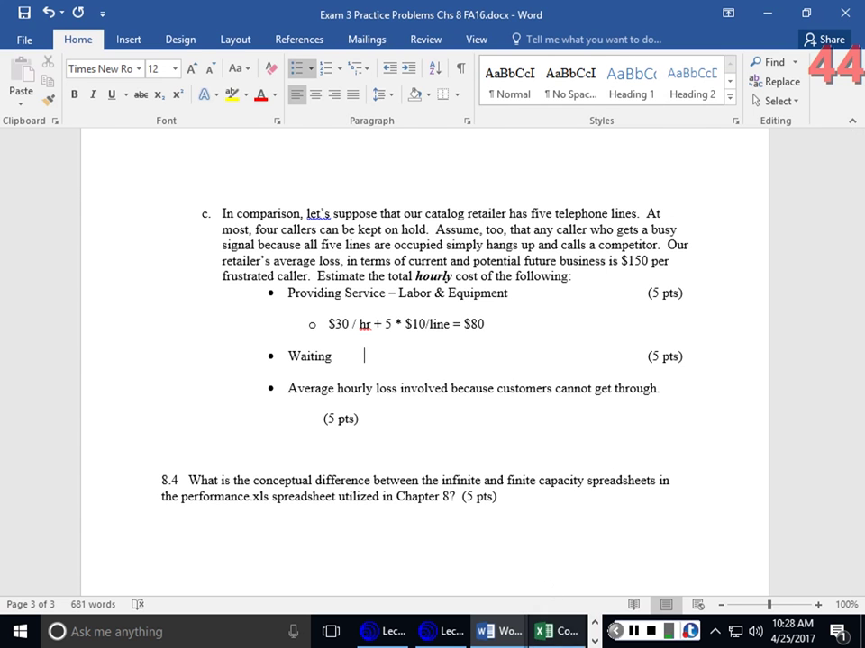
click(554, 630)
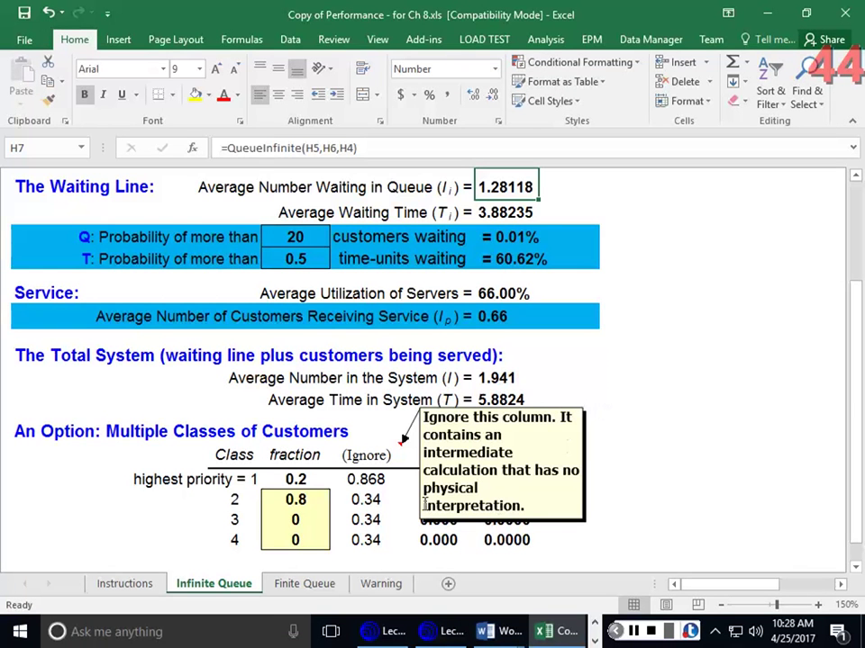
click(305, 584)
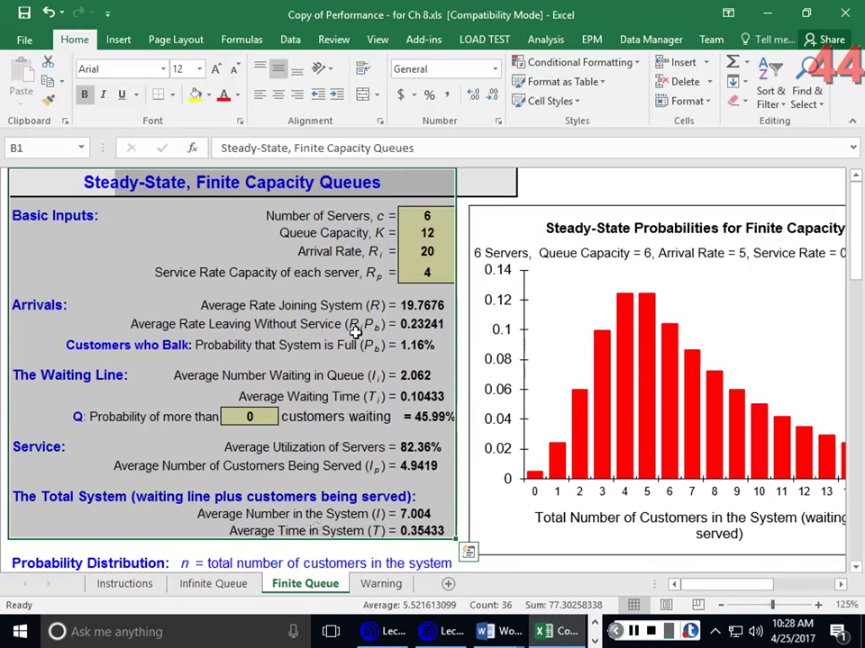
click(427, 216)
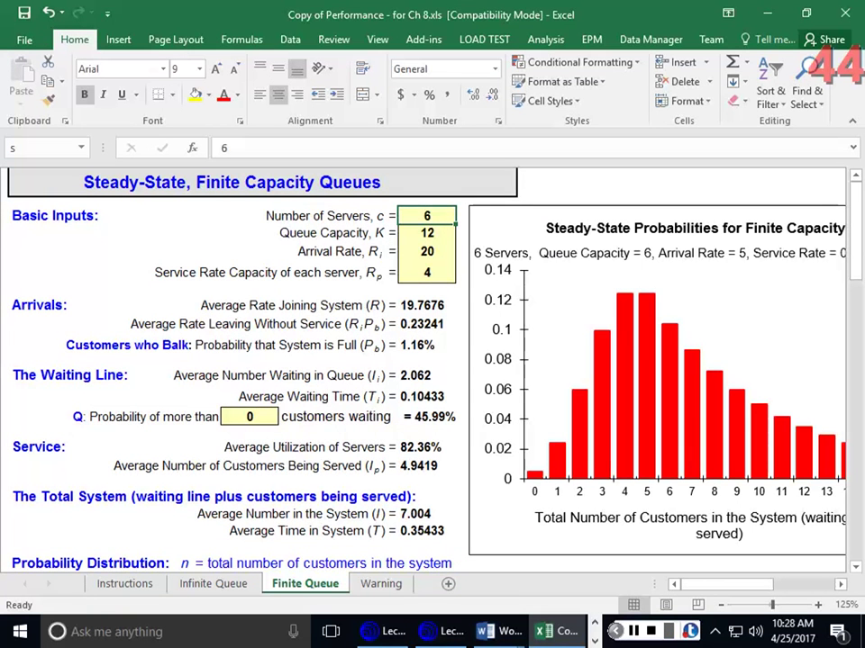
text(1)
key(Return)
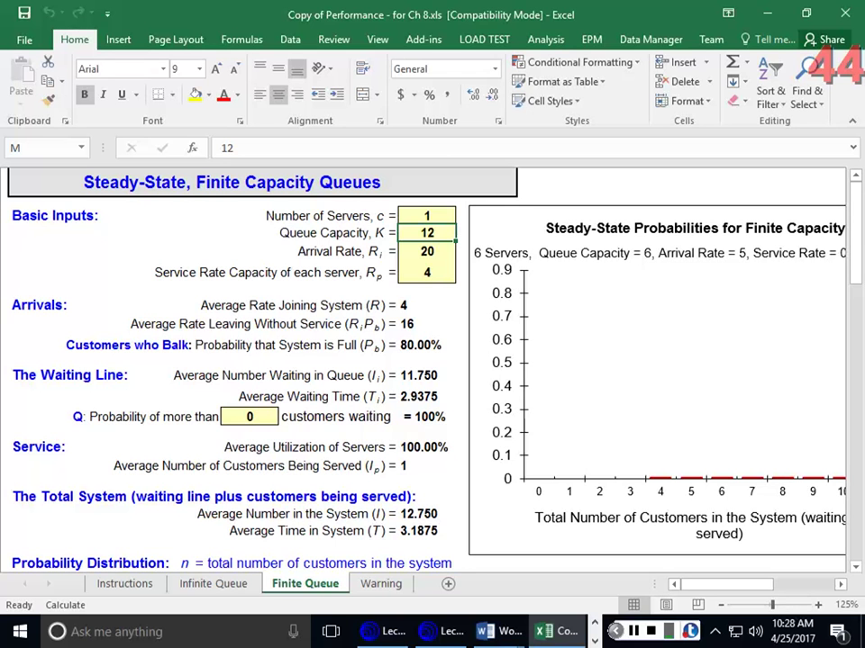
text(4)
key(Return)
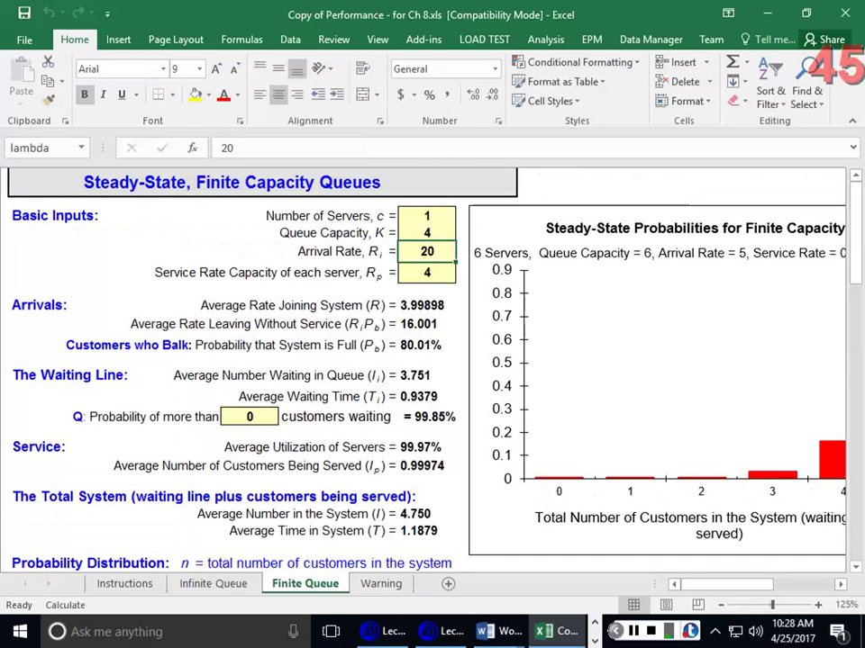
text(.33)
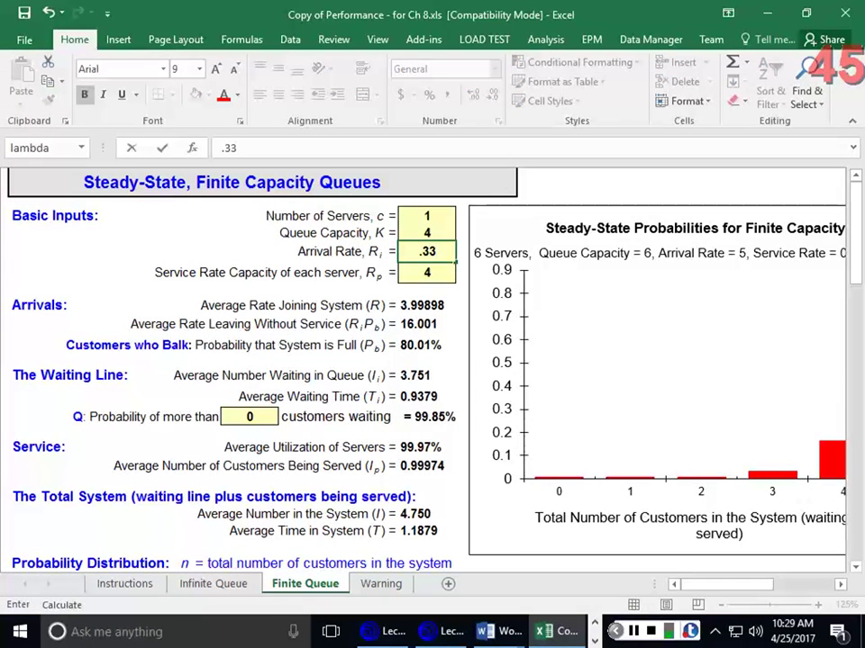
key(Return)
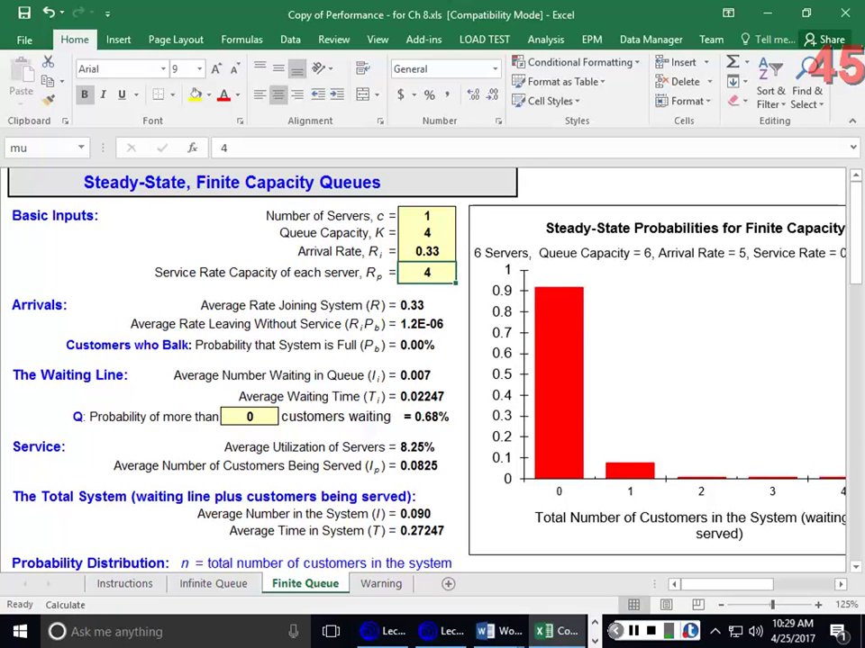
text(.5)
key(Return)
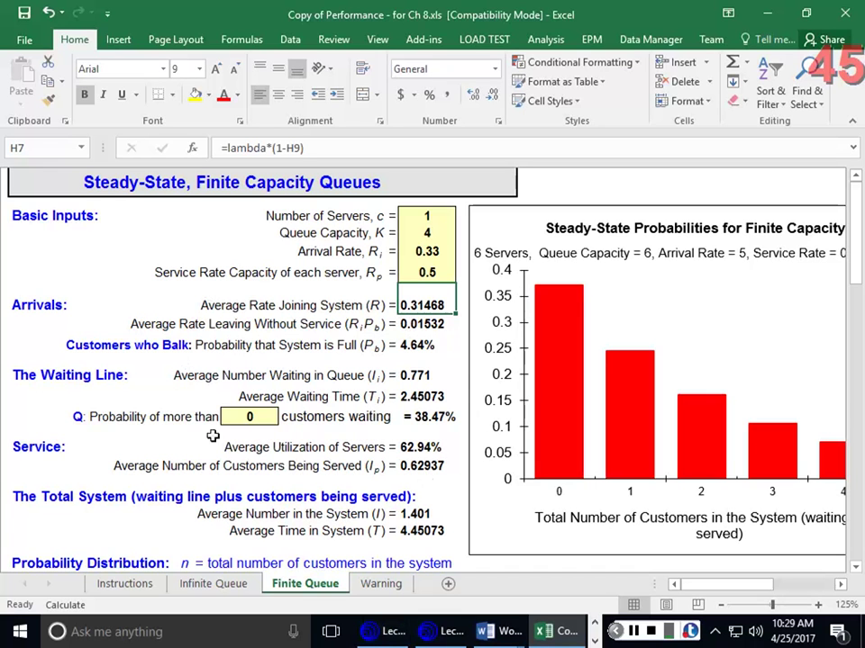
Examine the finite queue's rate inputs and its average number waiting, average waiting time and average server utilization.
click(432, 379)
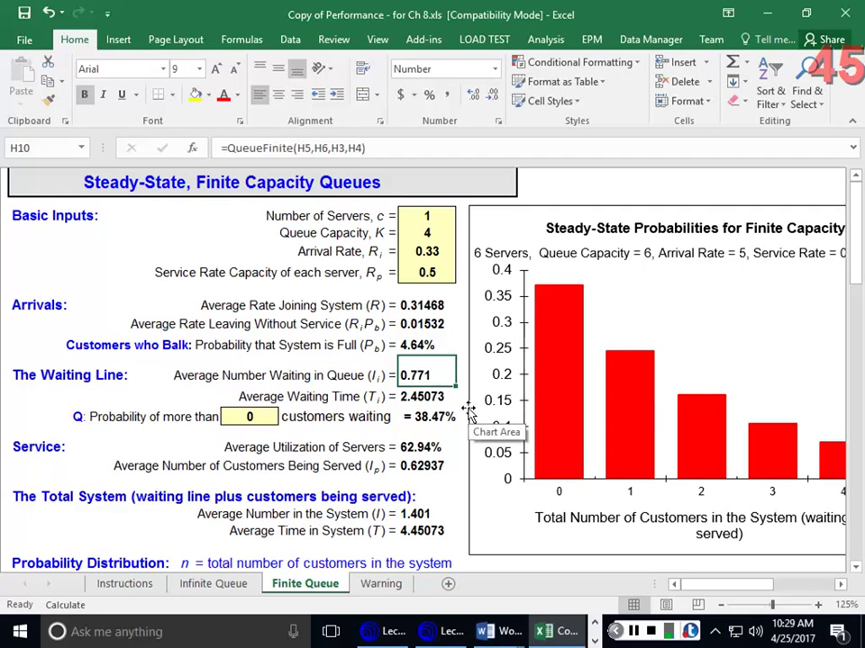
click(419, 396)
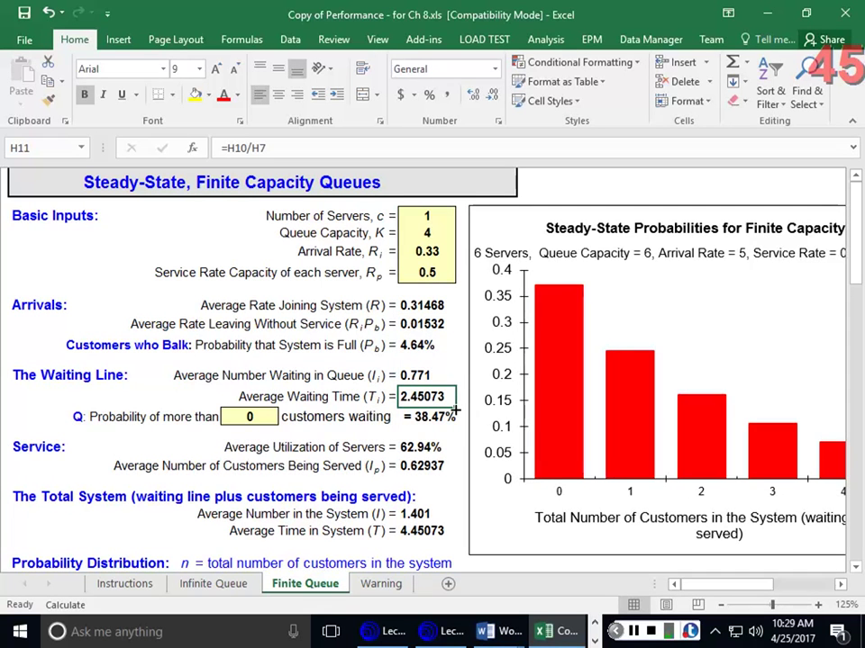
click(439, 249)
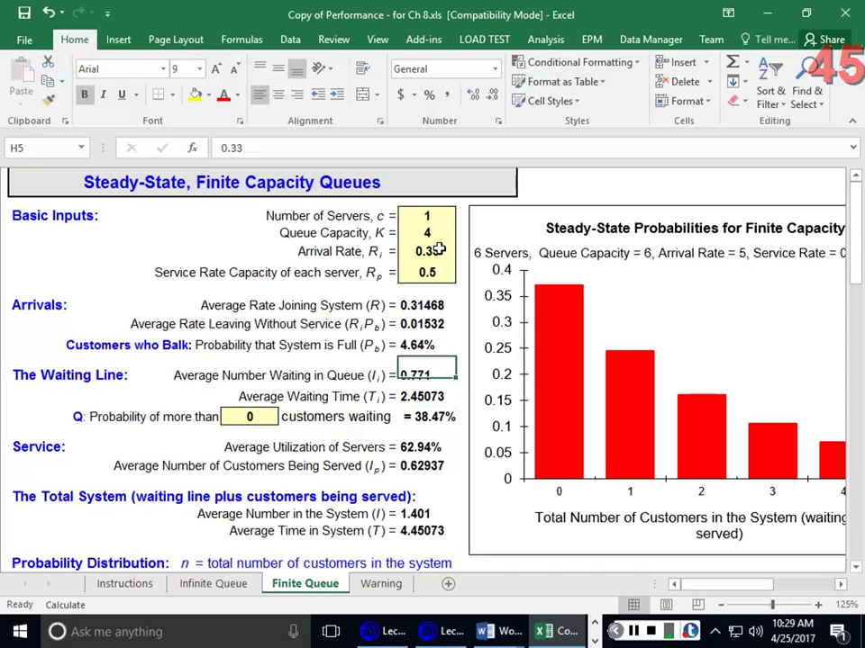
click(429, 274)
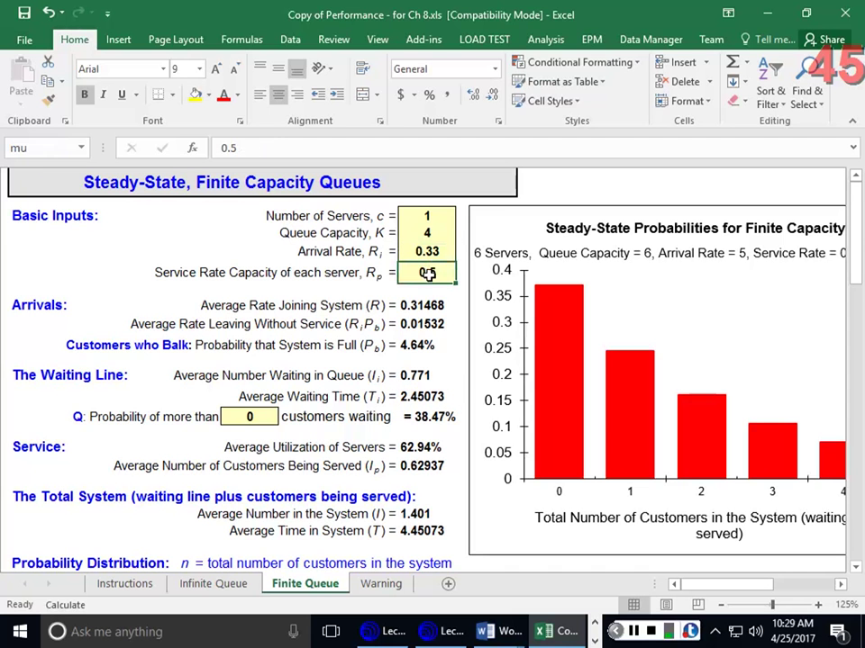
click(429, 376)
click(424, 396)
click(421, 447)
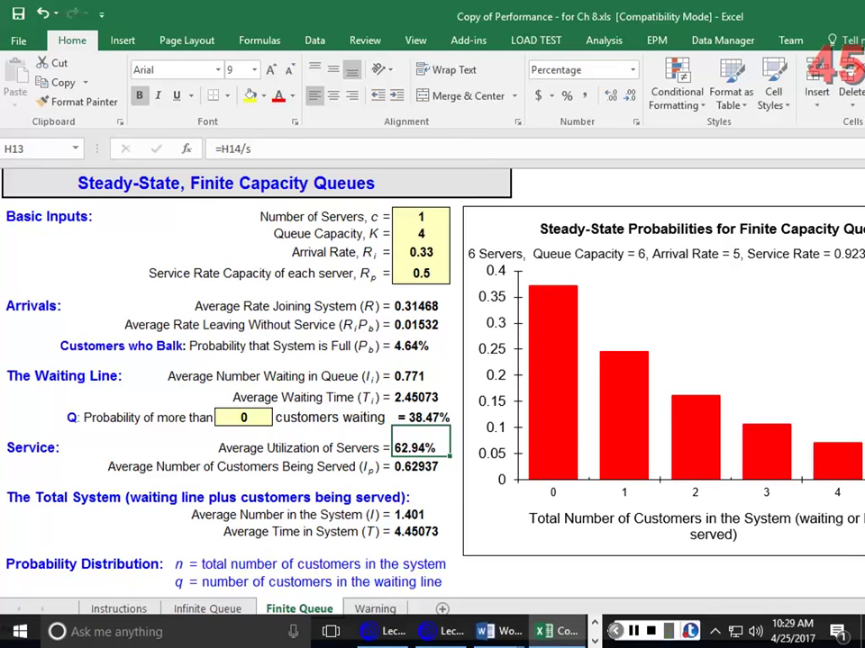
Check Word's blocking and waiting cost formulas against Excel's finite-queue arrival rate, probability of a full system, rate leaving without service and average number waiting.
key(super+Down)
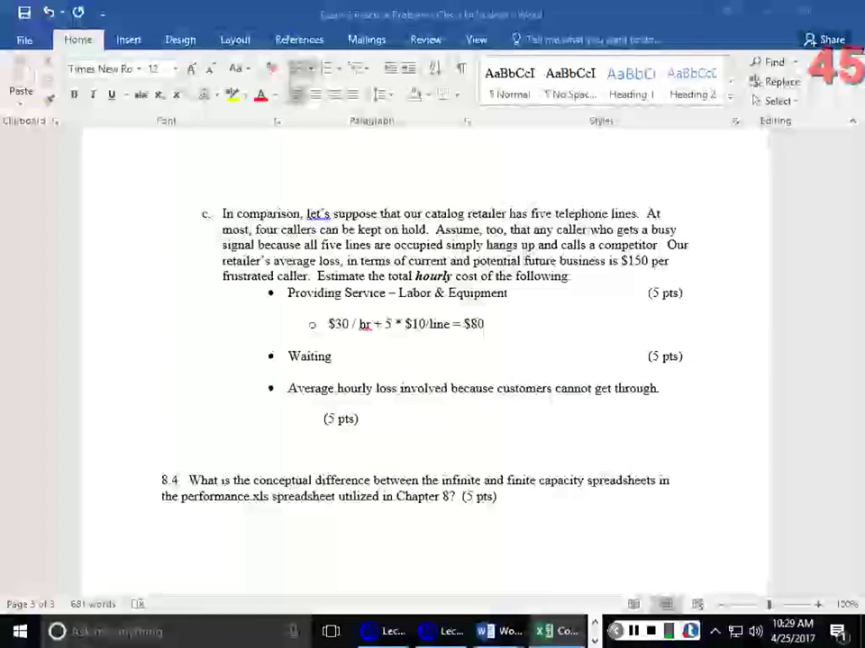
click(380, 314)
scroll(385, 313, up, 3)
scroll(385, 314, up, 6)
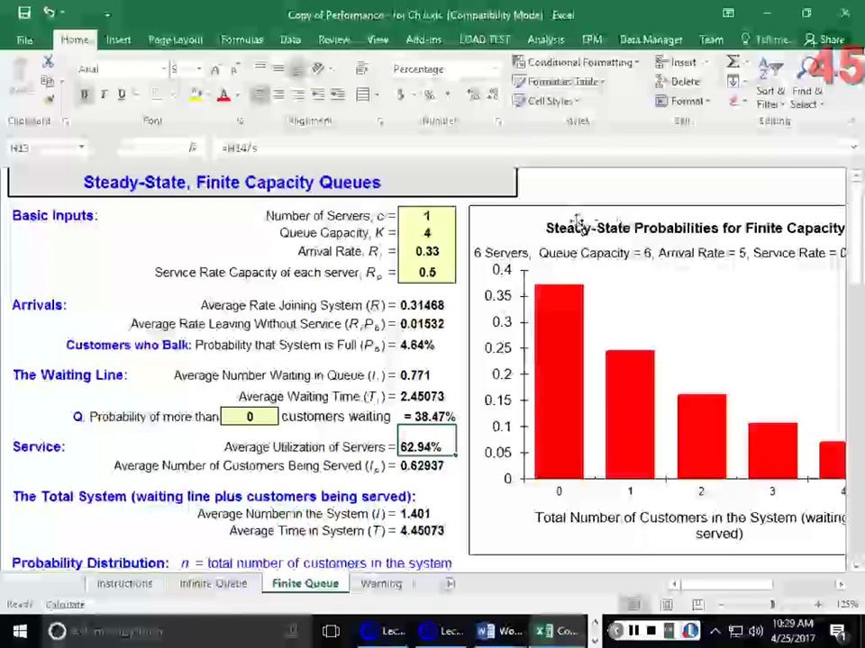
click(427, 251)
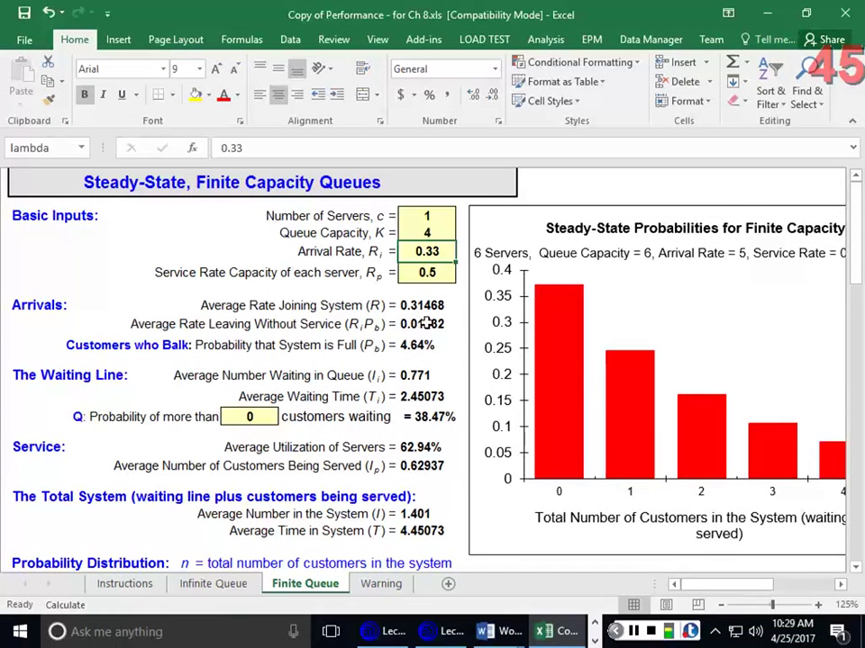
click(417, 350)
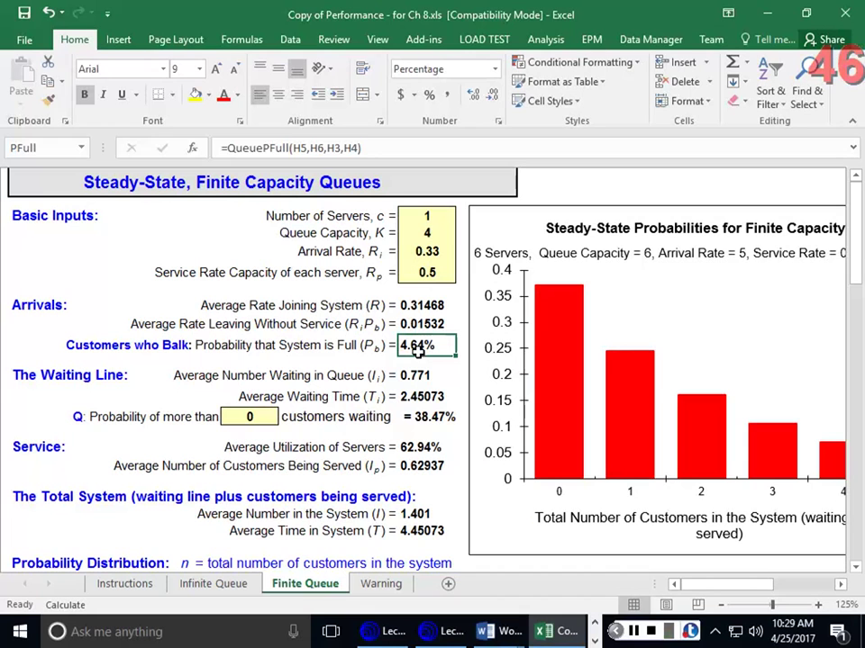
click(420, 327)
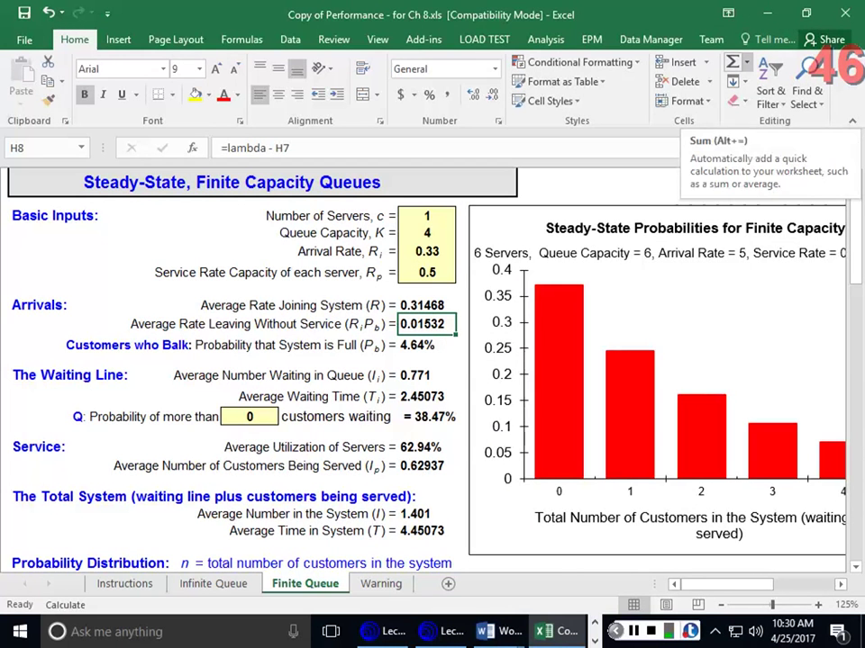
click(543, 631)
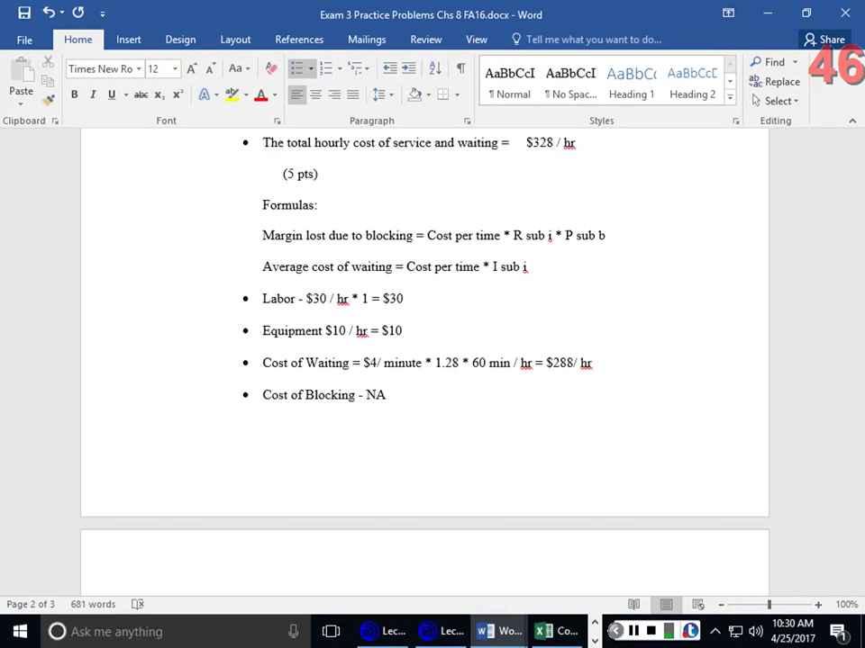
click(543, 631)
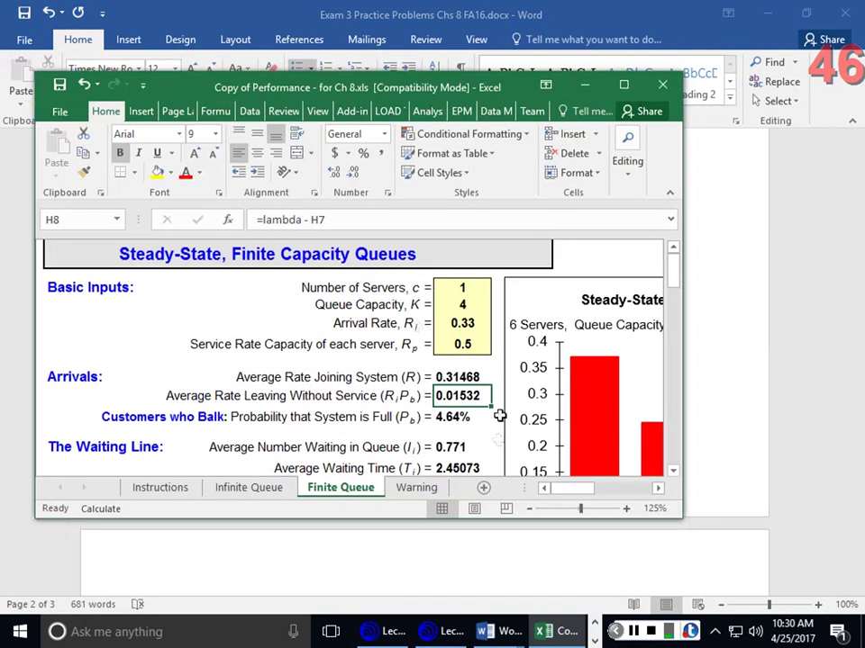
click(455, 447)
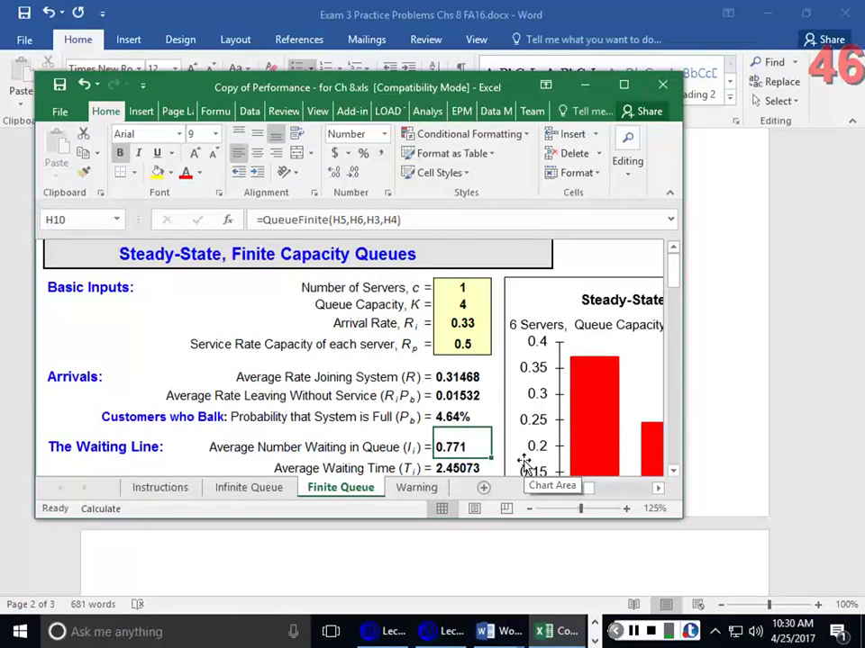
key(super+Down)
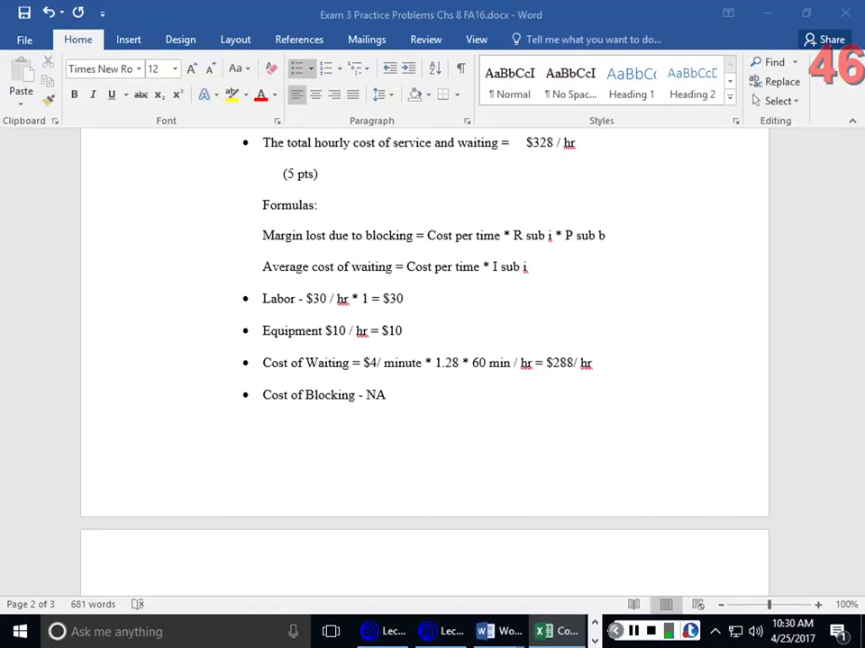
In Word, complete part c's Waiting bullet with the calculation ".771 customers * $4/ min * 60 min / hr = $185.04 /hr".
scroll(548, 391, down, 8)
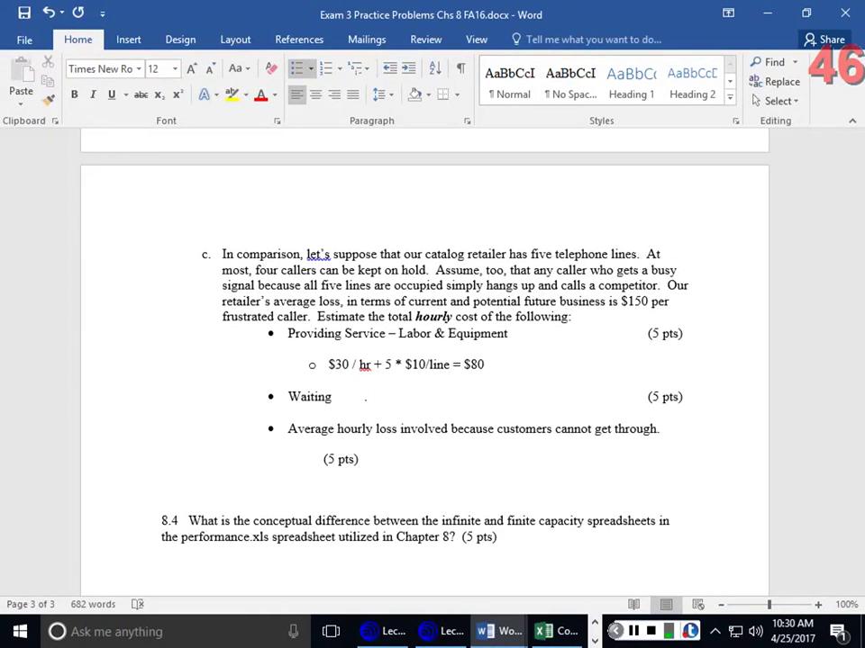
text(771)
text(customers *)
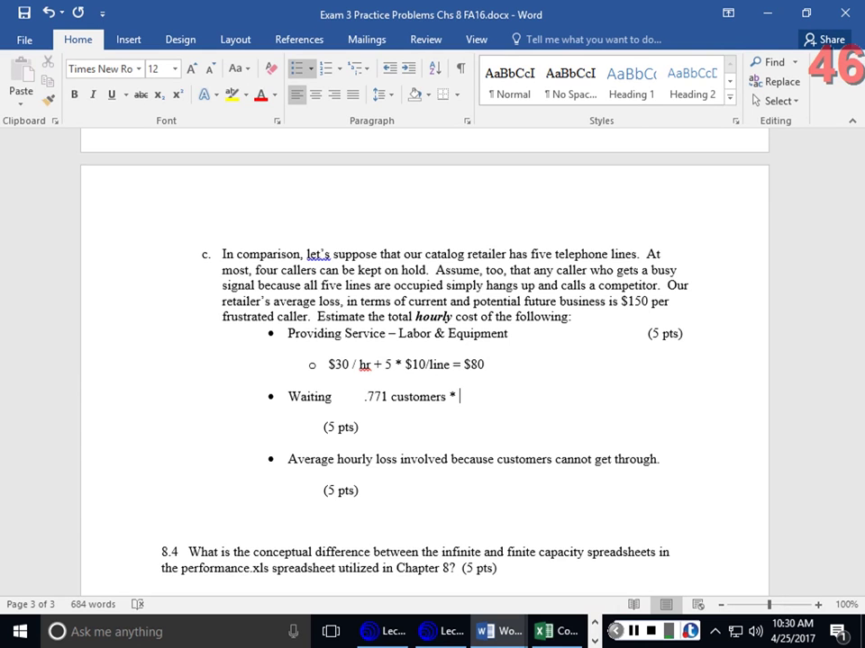
text($4/ min)
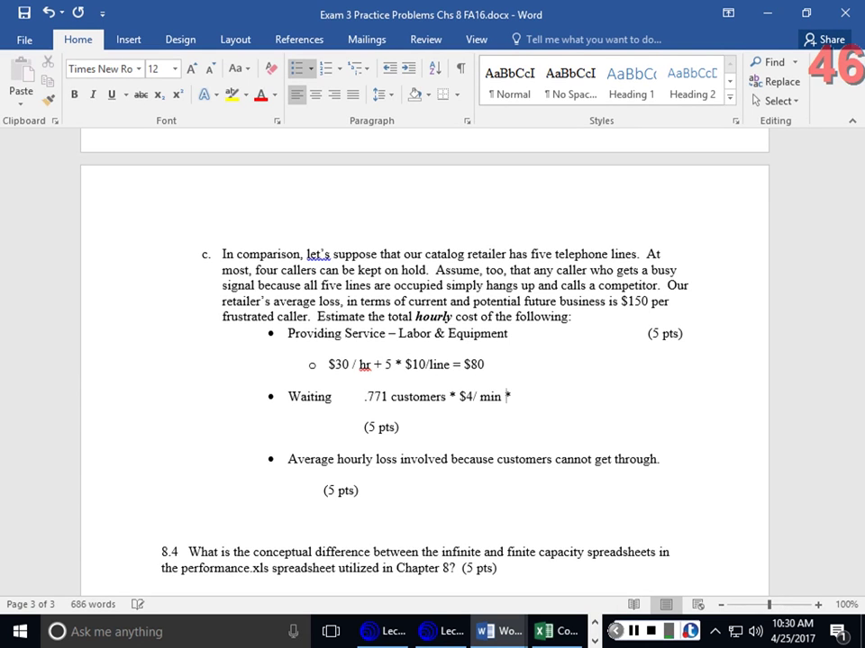
text( * 60)
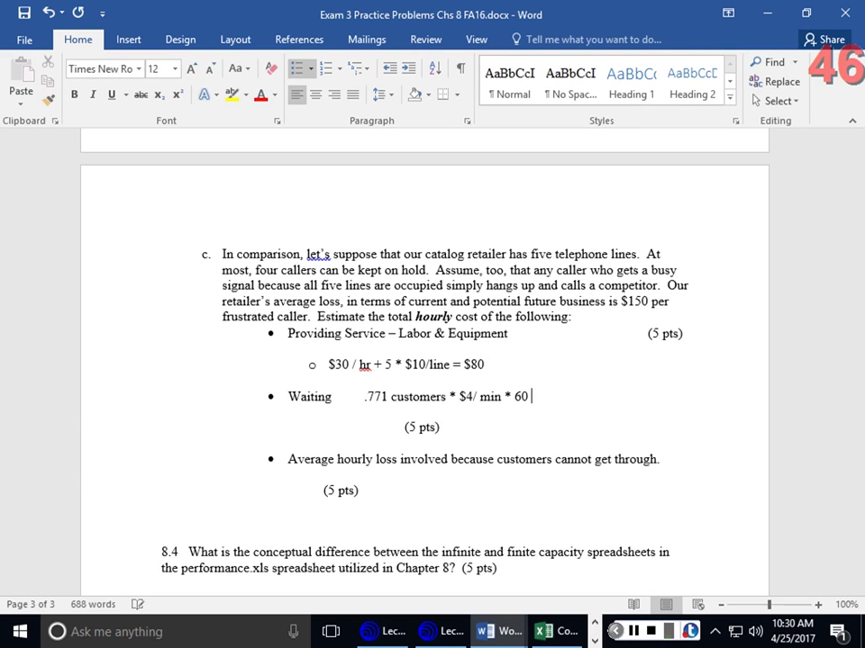
text( min / hr )
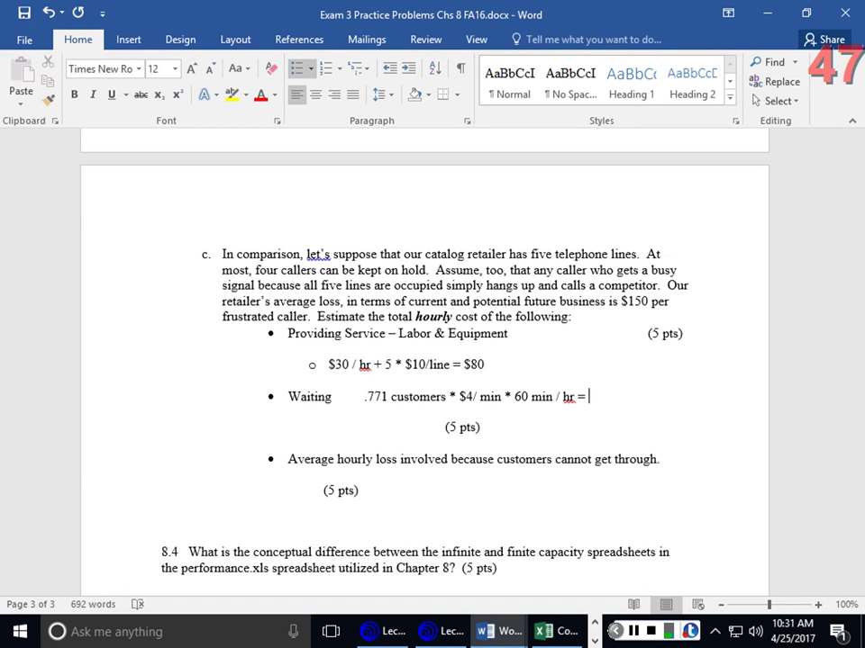
text(= $185)
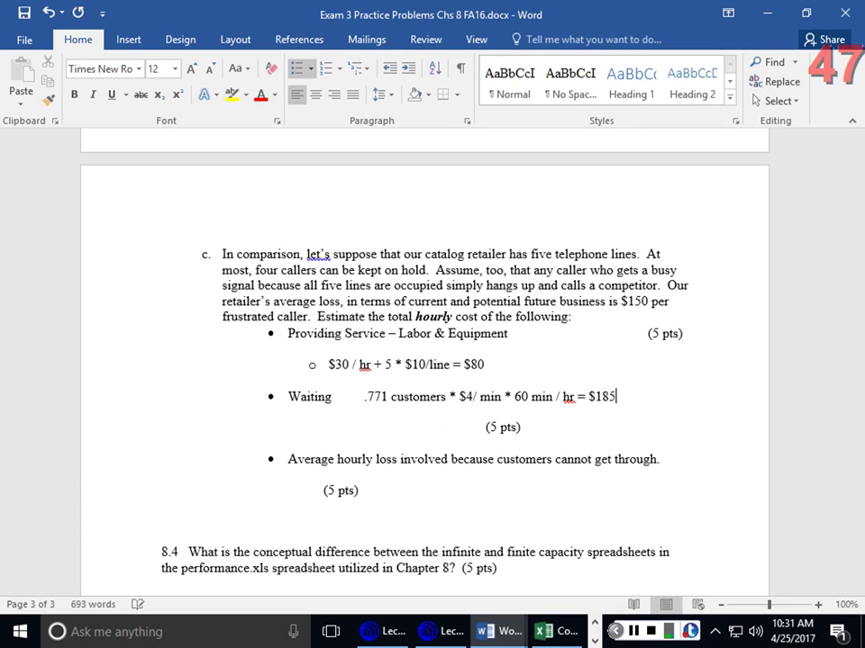
text(.04 /hr)
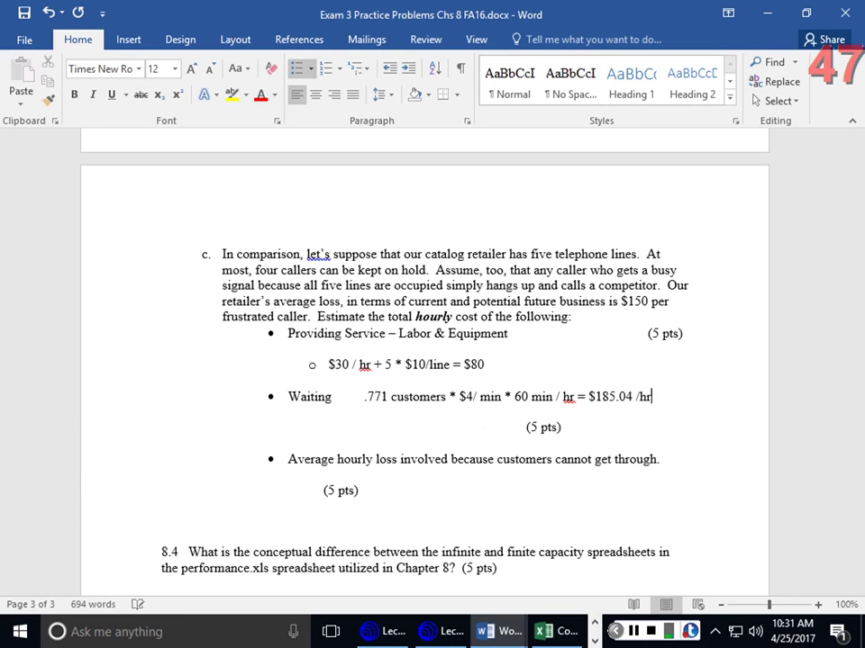
Start a sub-bullet below the (5 pts) mark of the Average hourly loss bullet and check the margin lost due to blocking formula.
click(376, 490)
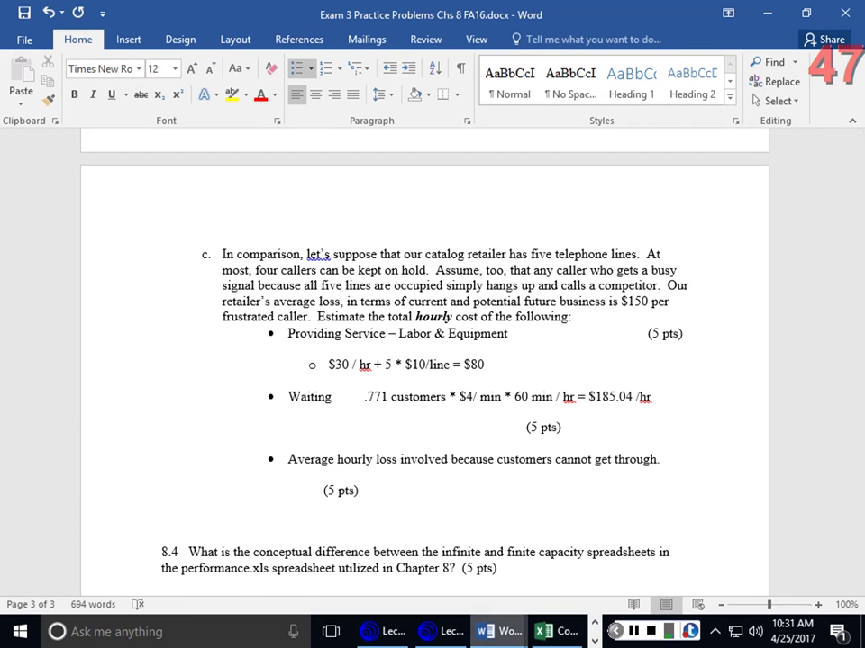
key(Return)
key(Tab)
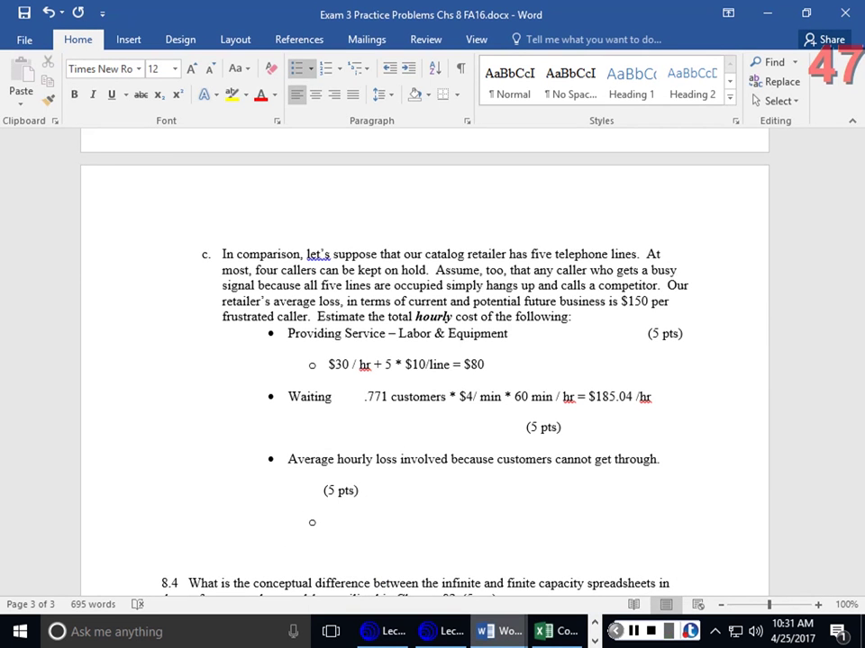
scroll(417, 307, up, 8)
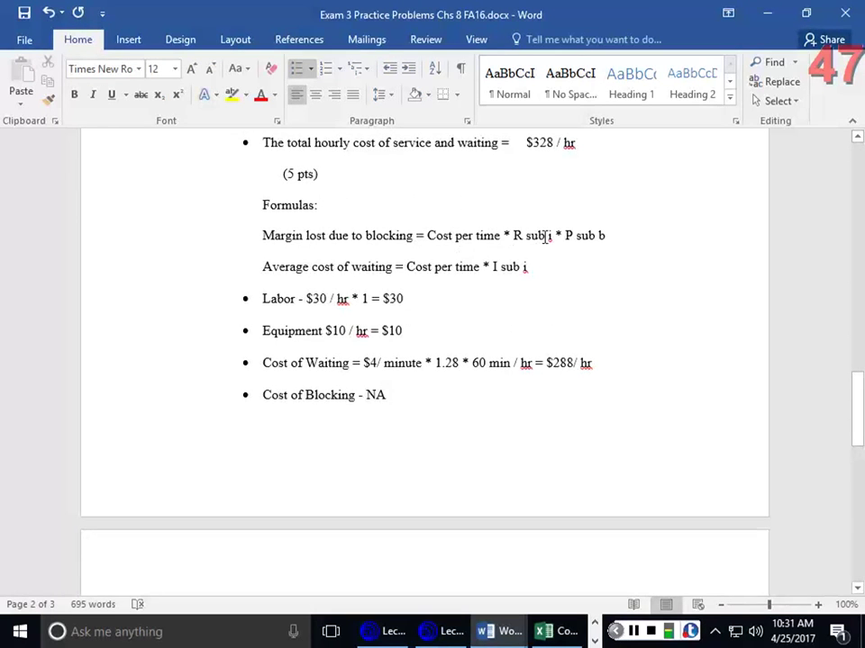
scroll(505, 369, down, 10)
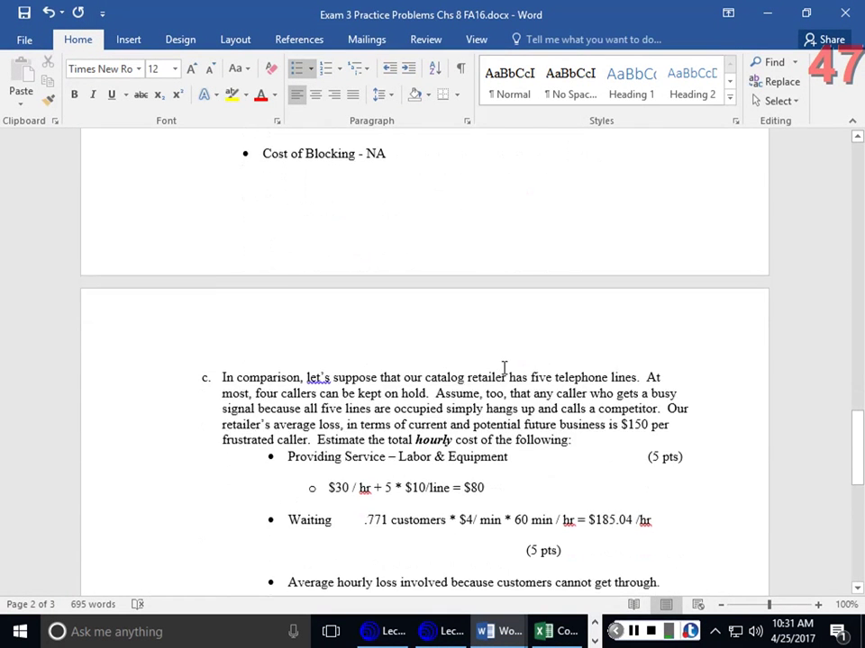
mouse_move(445, 631)
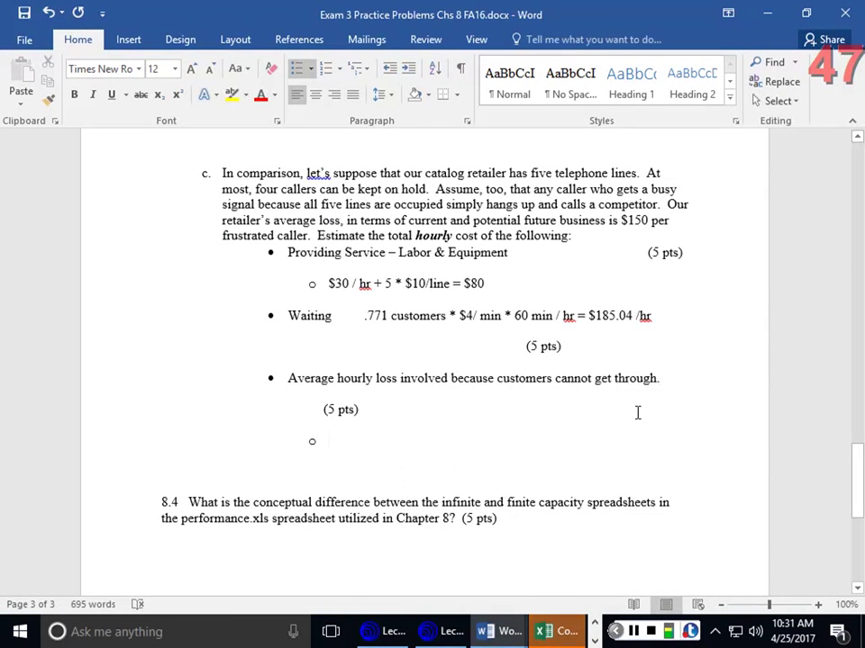
Enter the blocking loss calculation "$150 / caller * .01532 cust / min * 60 min / hr = $137.88" in the empty sub-bullet.
text($150)
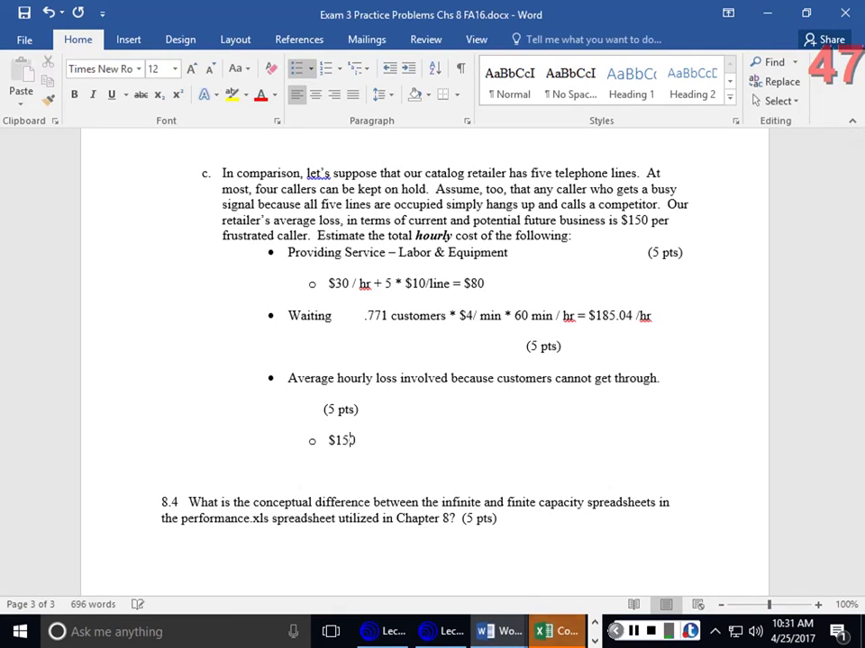
text( / claaller )
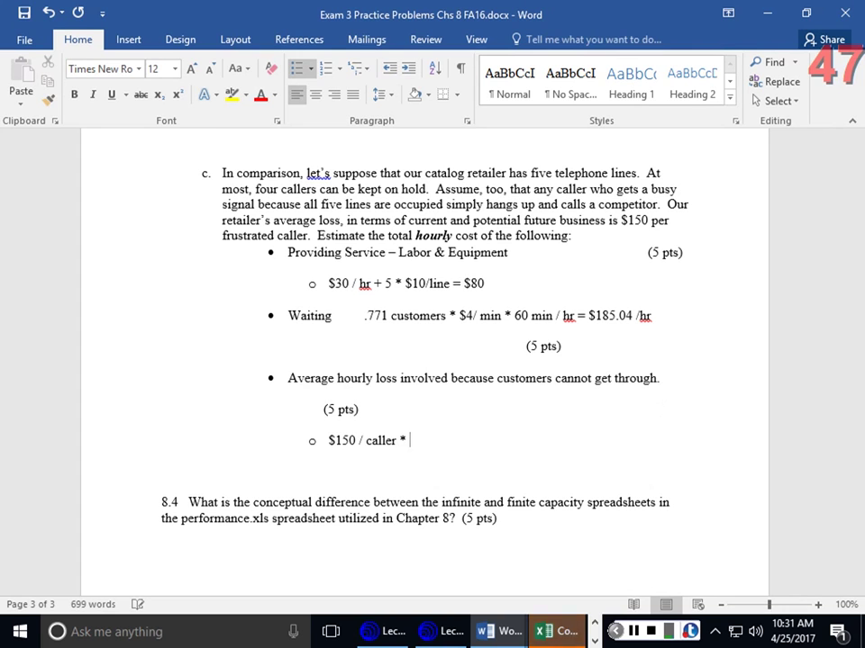
text(*)
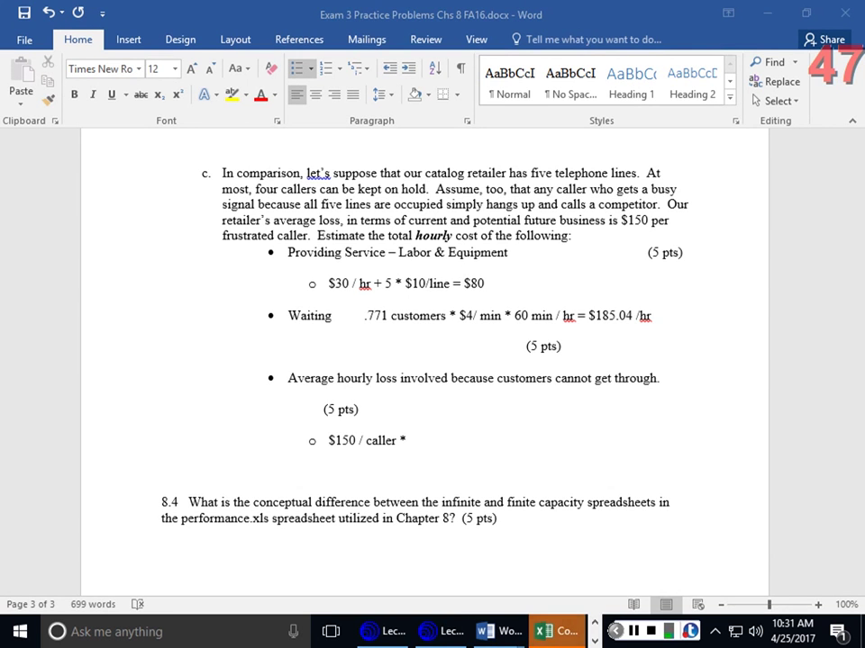
click(420, 439)
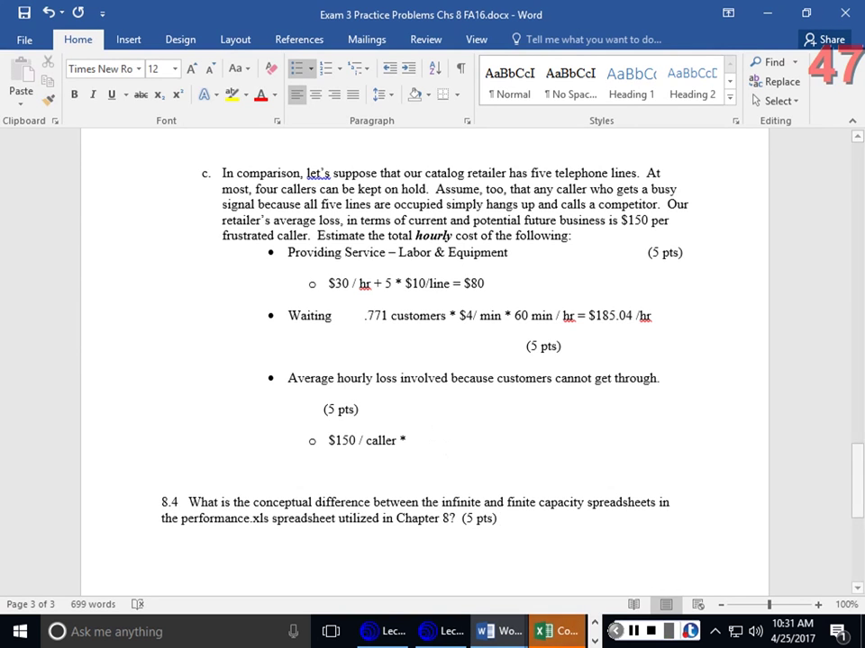
text(.015)
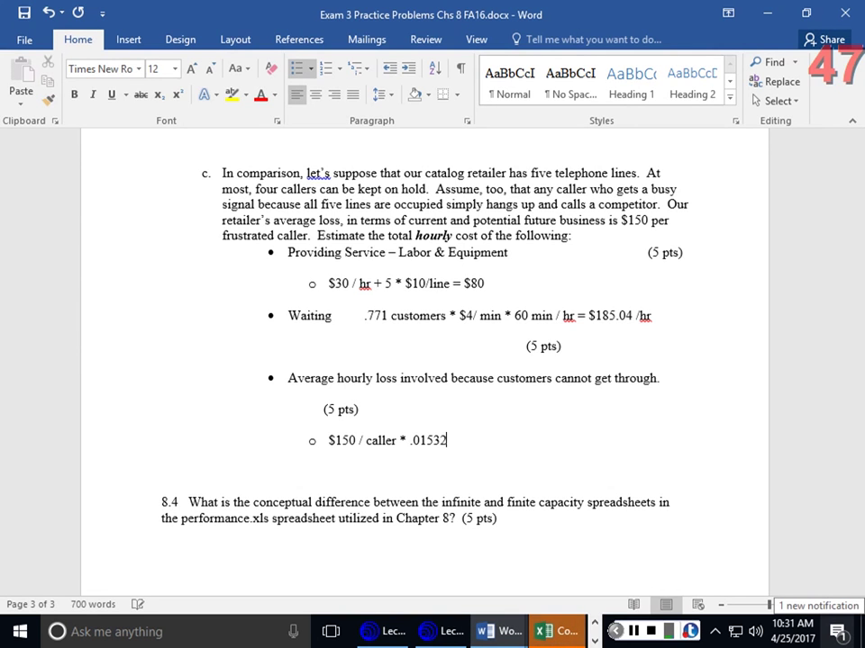
text(32 cust / min *)
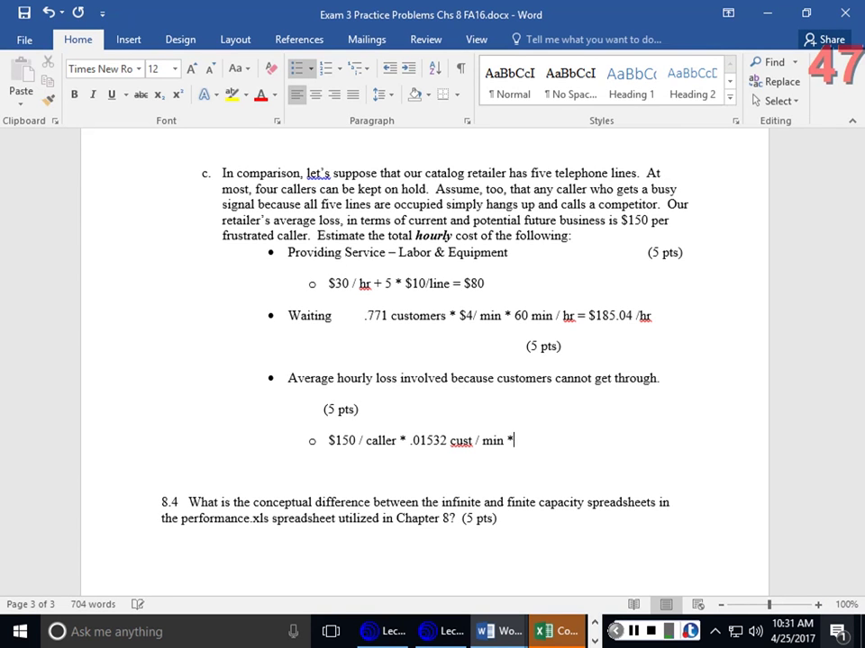
text(mk)
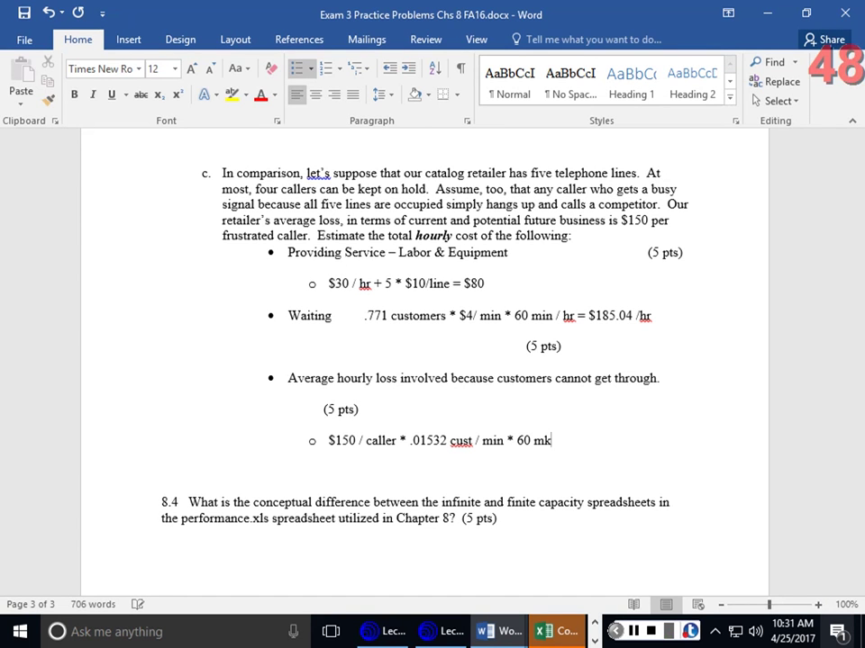
key(BackSpace)
text(in / hr = !)
key(BackSpace)
text($137.88)
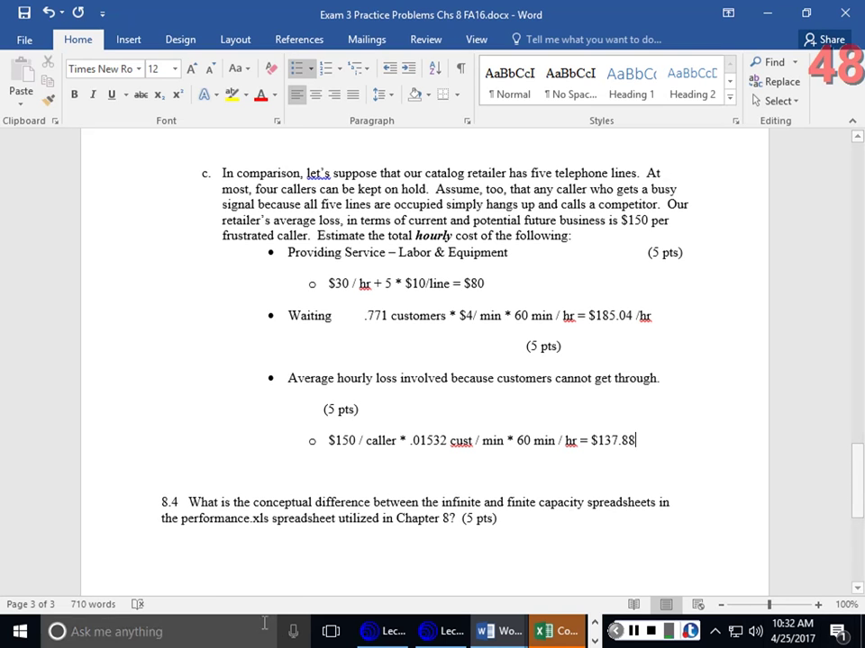
Add a main-level bullet reading "Total Cost" below the blocking loss calculation.
key(Home)
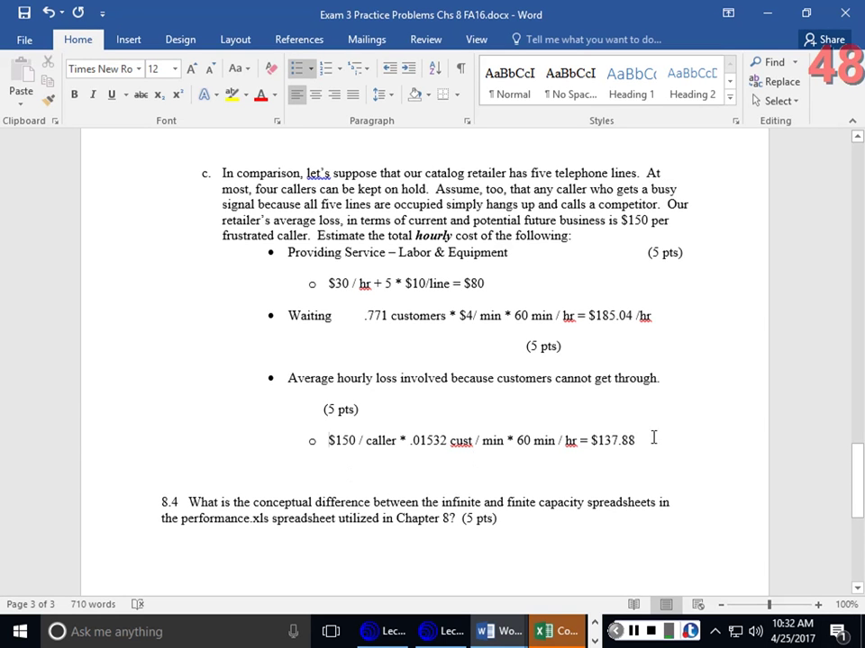
click(642, 441)
key(Return)
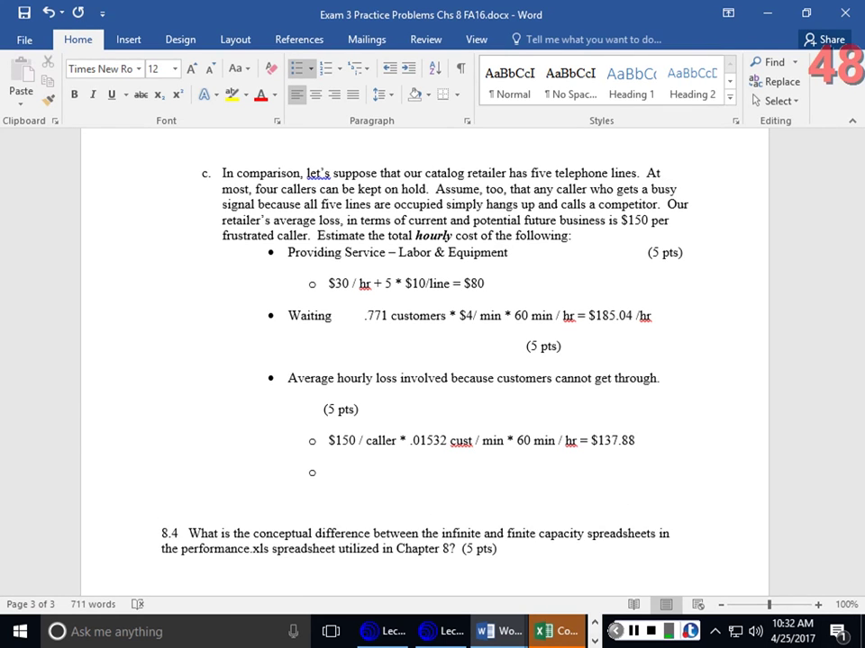
key(shift+Tab)
text(Total Cost)
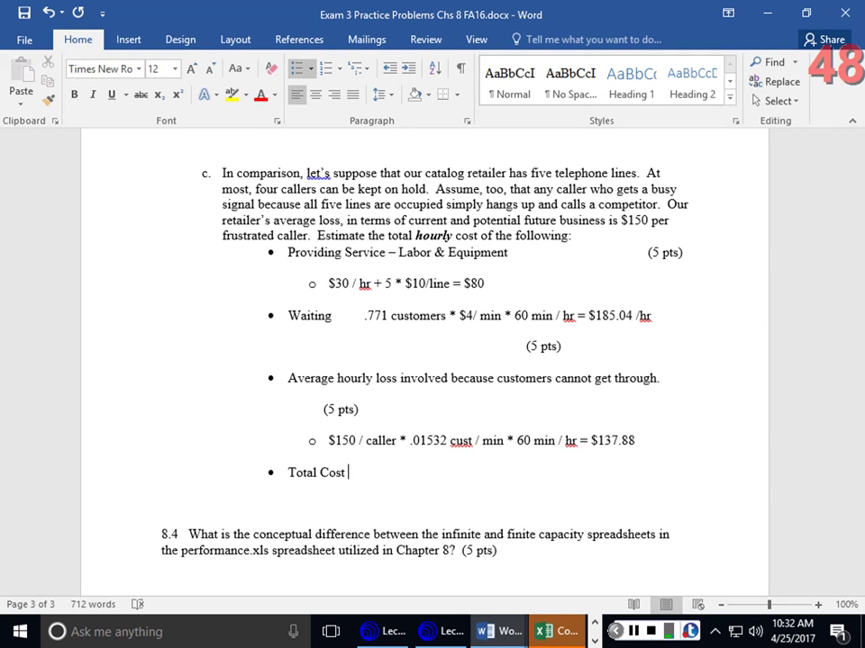
Switch to Excel's Finite Queue sheet and check the arrival rate and the probability that the system is full.
click(555, 631)
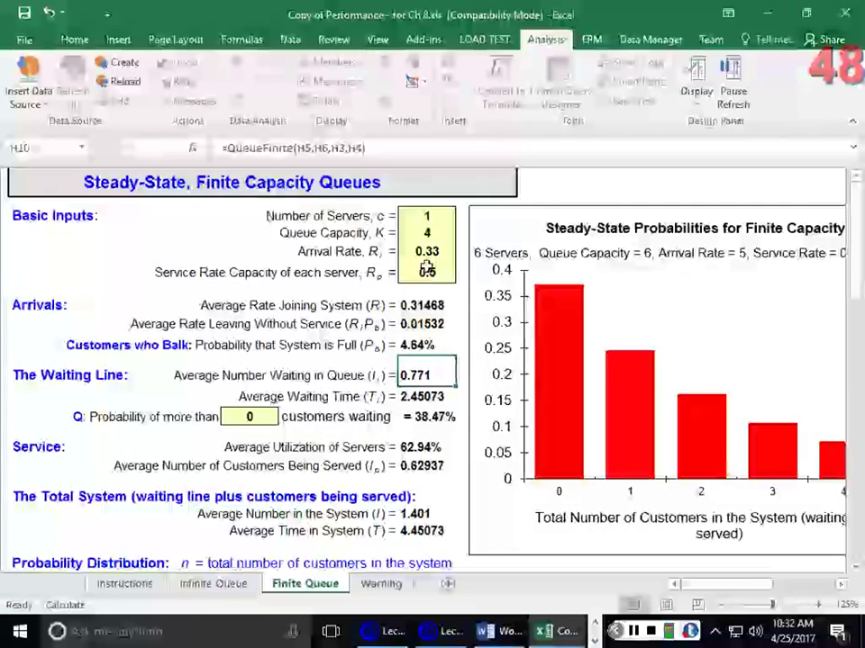
click(428, 253)
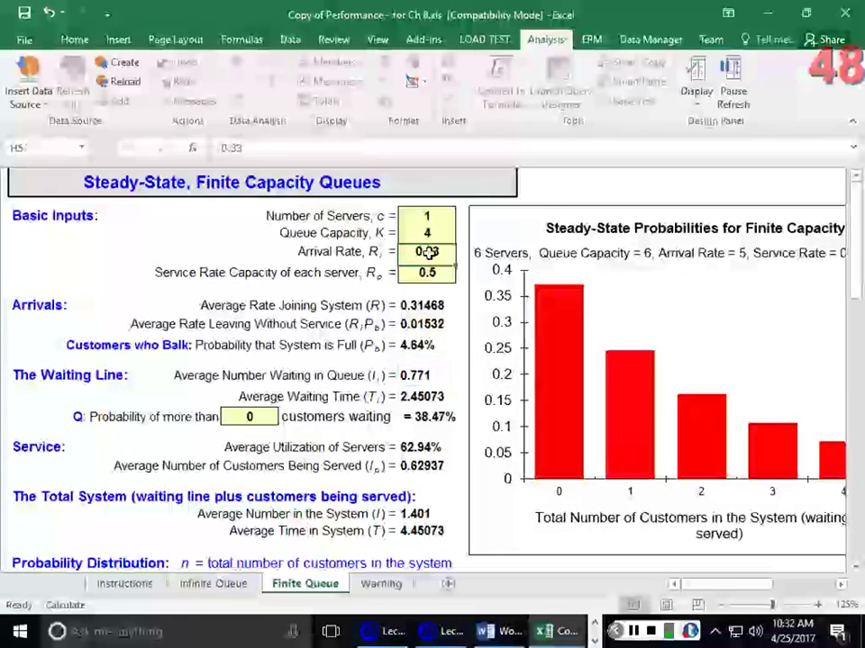
click(420, 345)
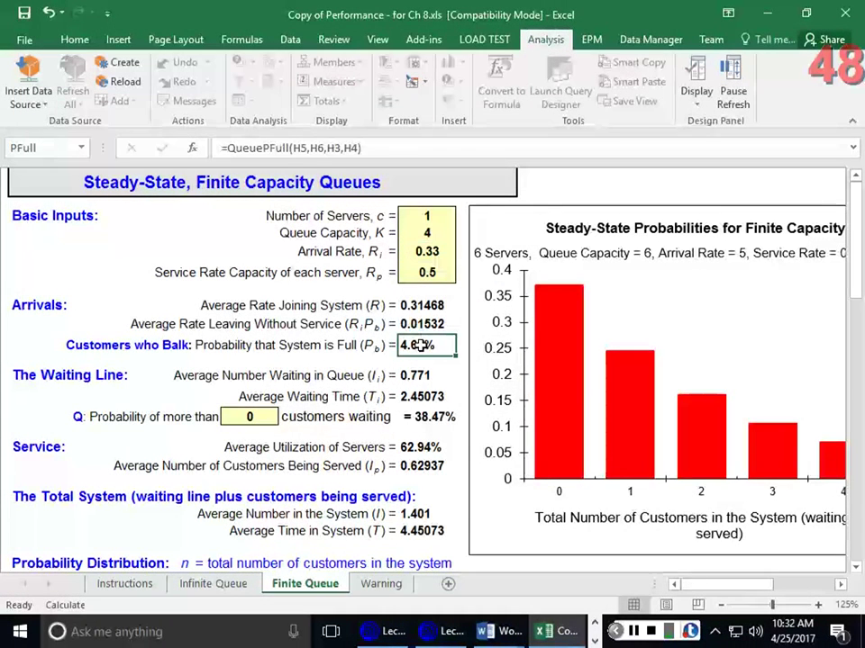
Check the average rate leaving without service on the Finite Queue sheet, and return to the Word document.
click(410, 324)
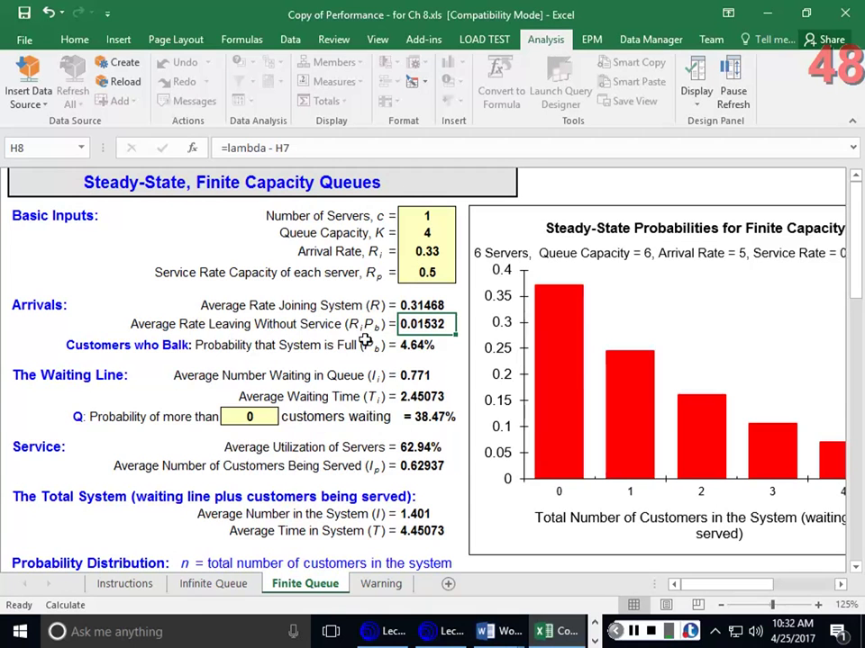
mouse_move(545, 362)
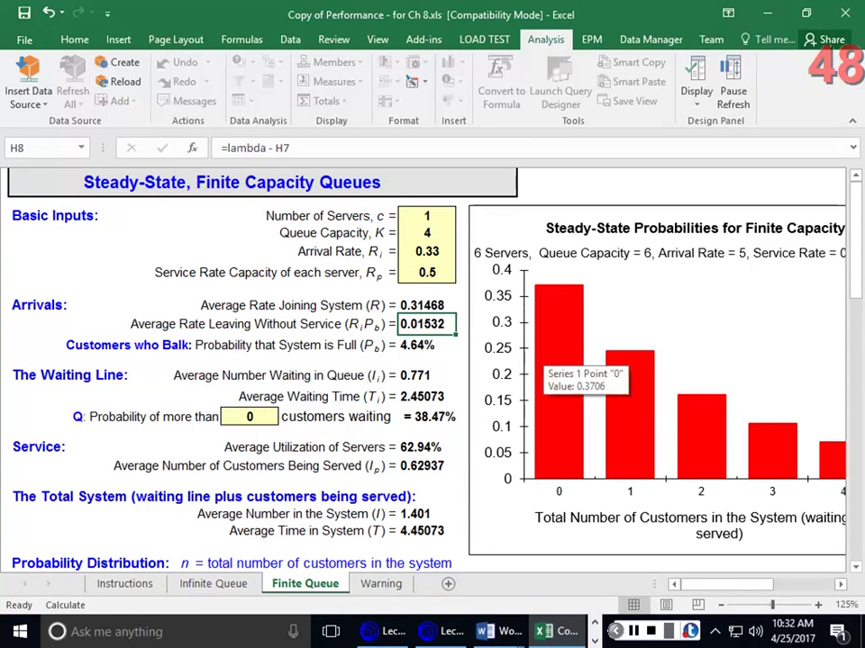
key(alt+Tab)
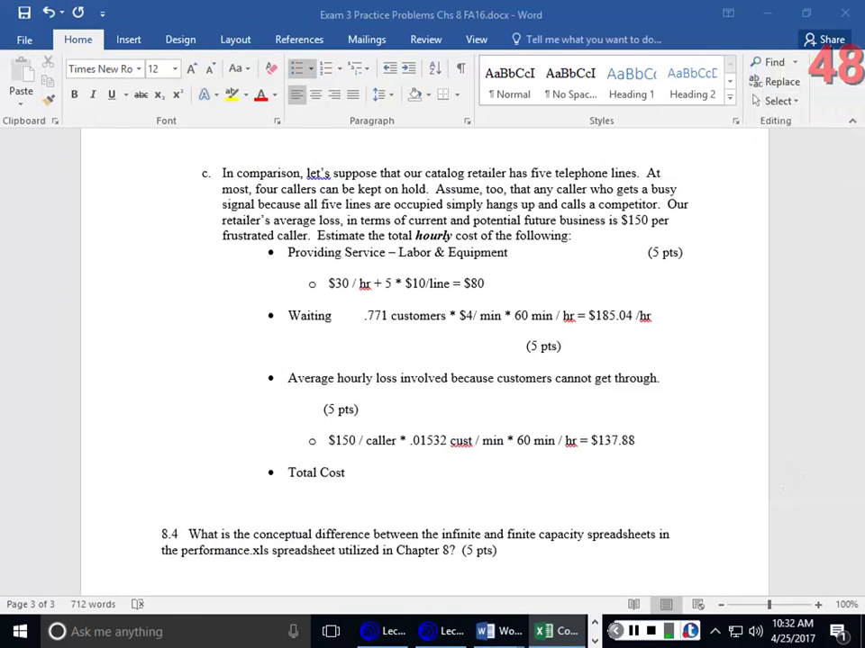
Add a sub-bullet under Total Cost reading "Labor + Equipment + Waiting + Blocking".
click(318, 495)
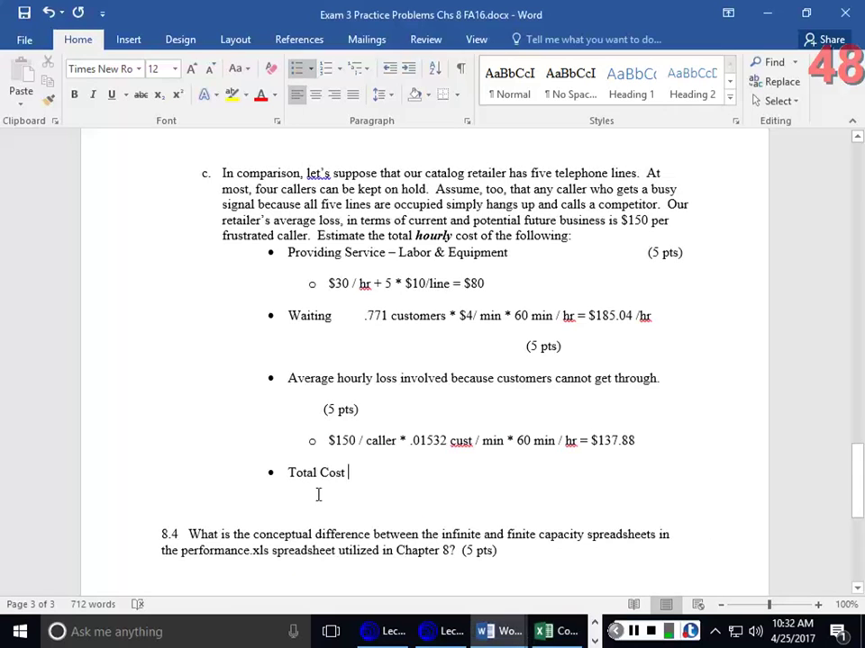
key(Return)
key(Tab)
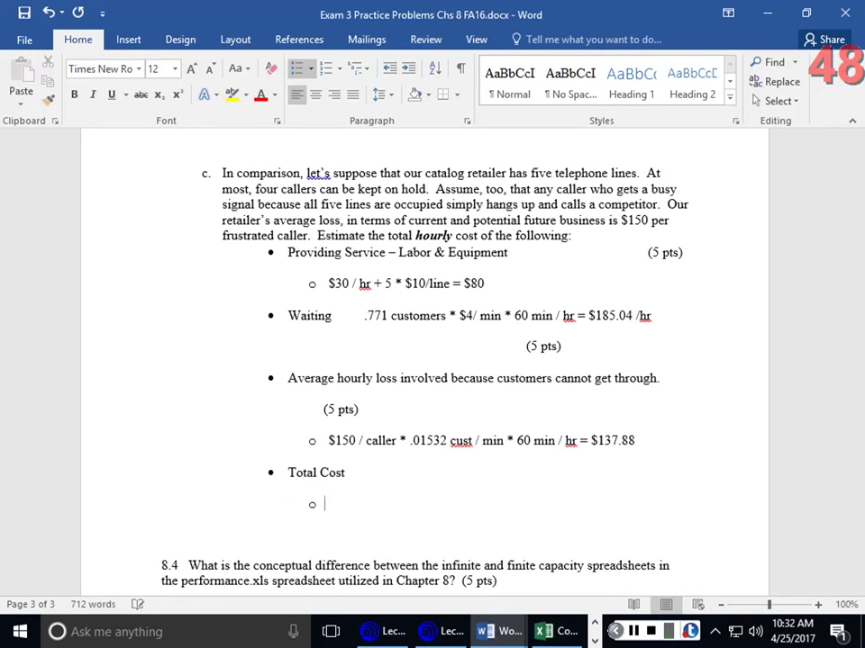
text(Labor + Equipm)
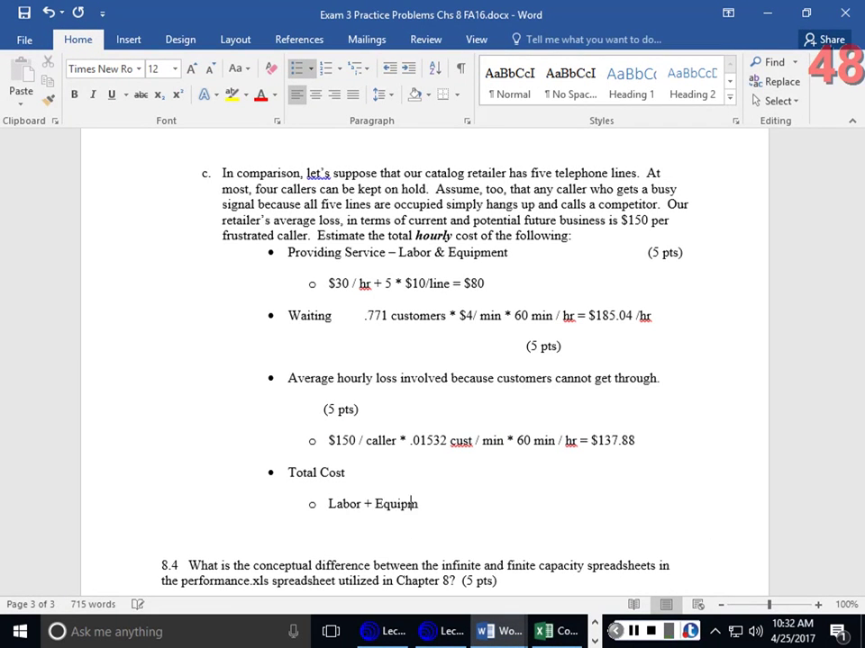
text(ent + Waiting +)
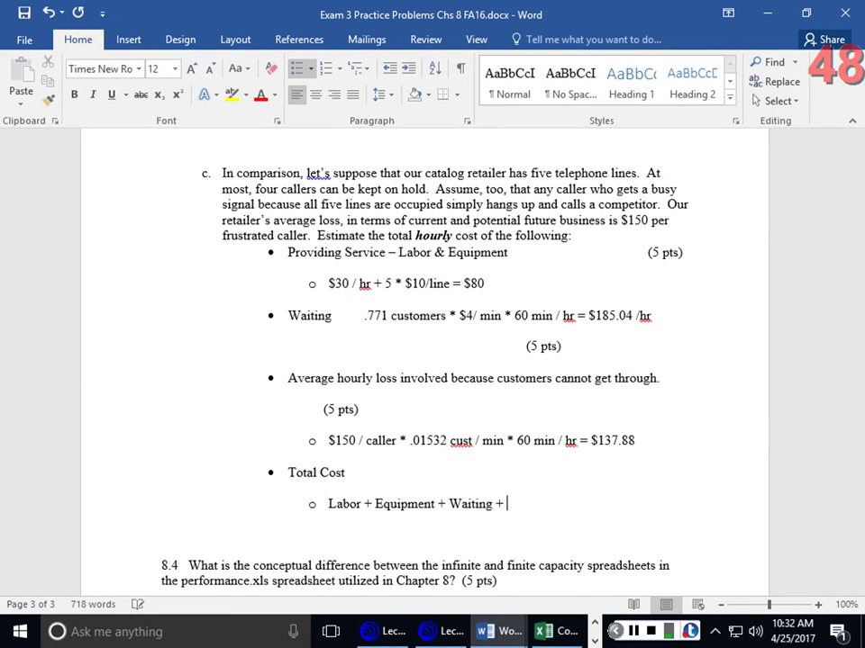
text( Blocking)
Add a second sub-bullet under Total Cost with the calculation "$30 + $50 + $185.04 + $137.88 = $402.92".
key(Return)
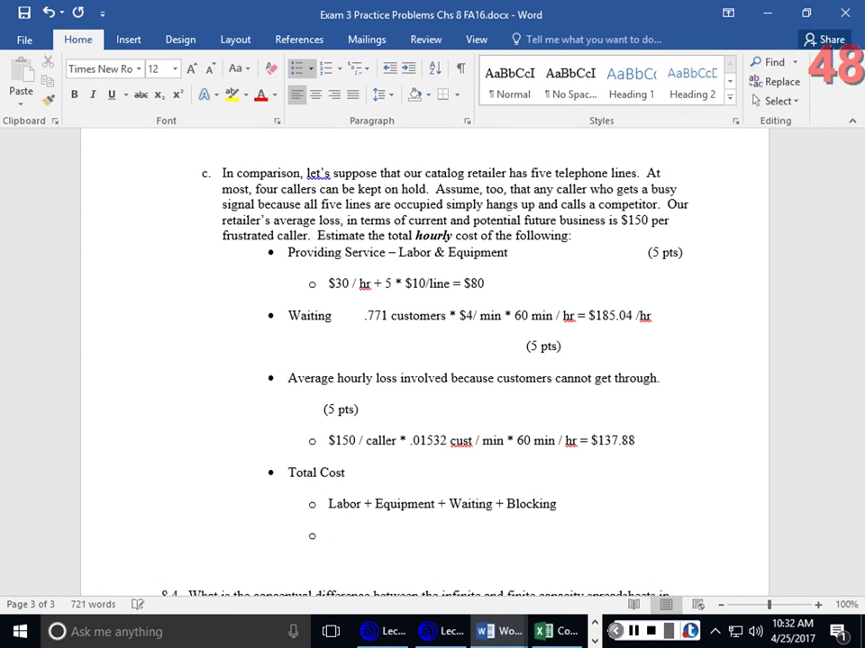
text($30 + $50 +)
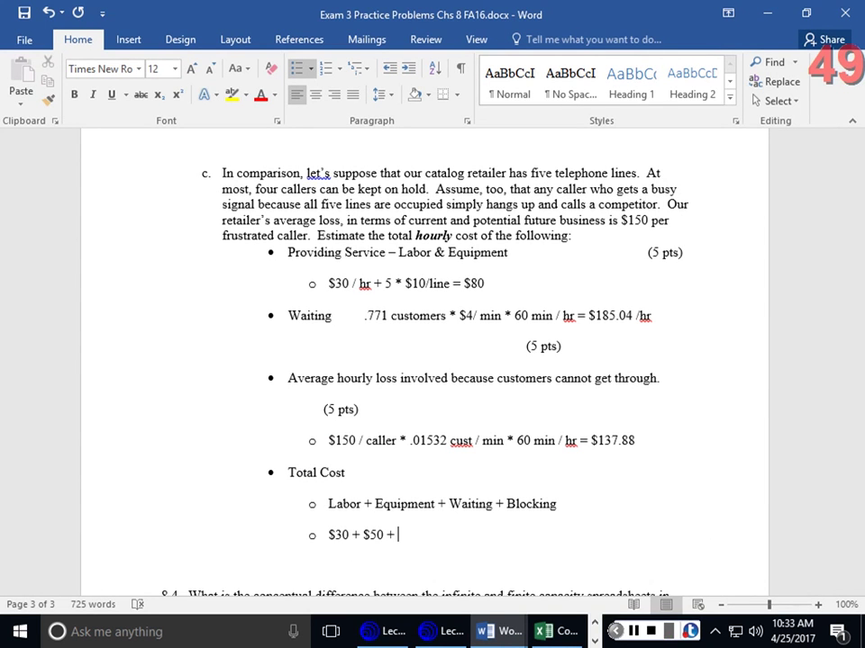
text($185)
key(alt)
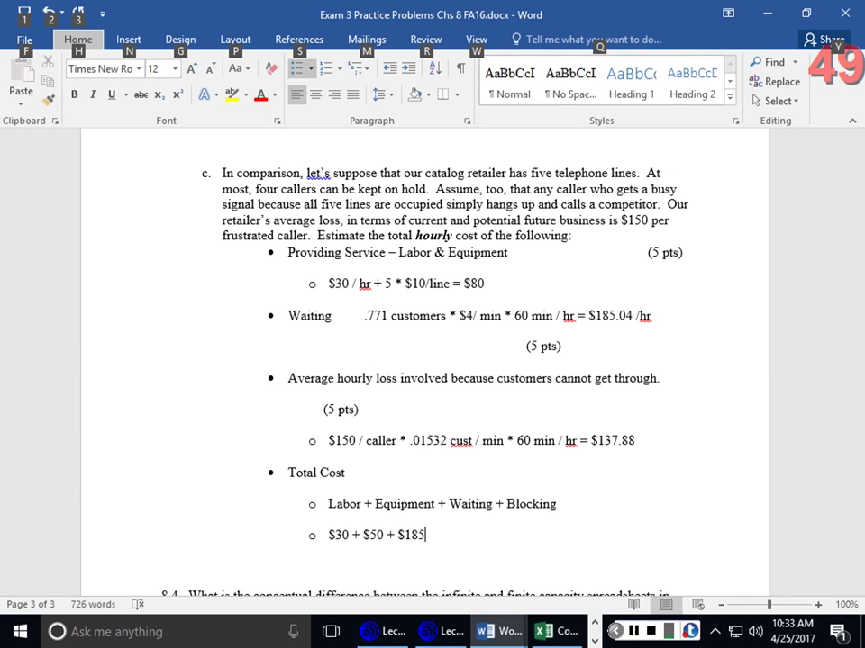
key(alt)
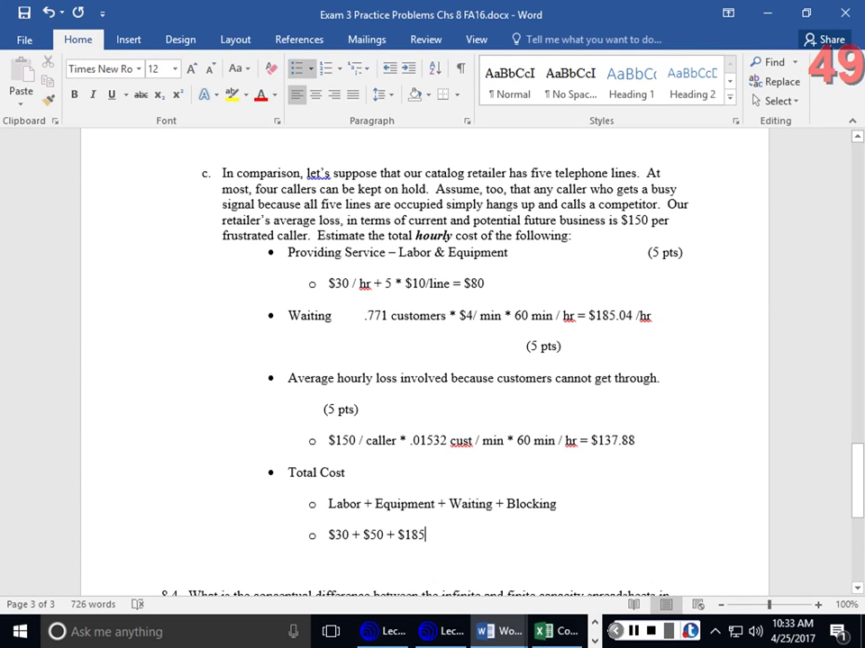
text(.04 + )
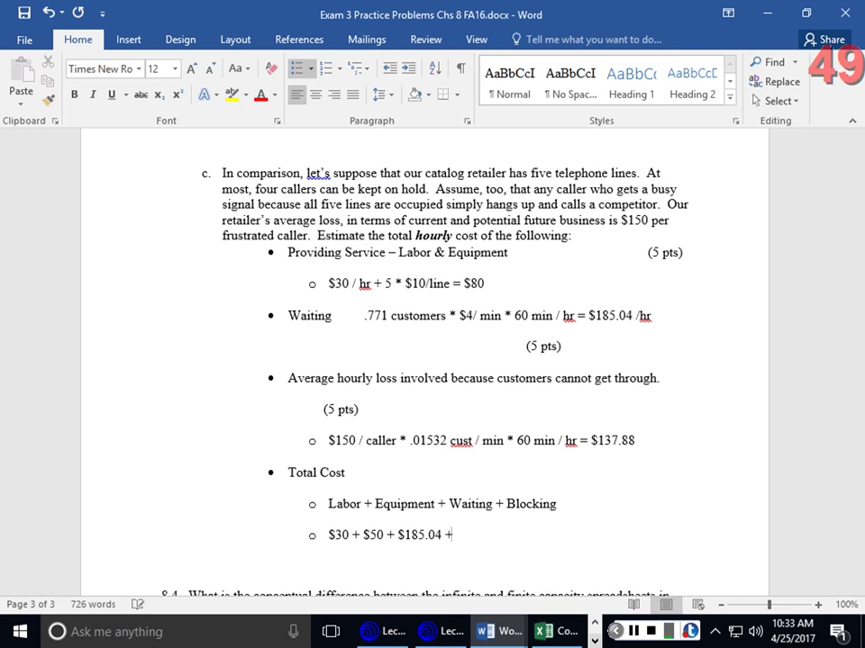
text($137.88 = $402.92)
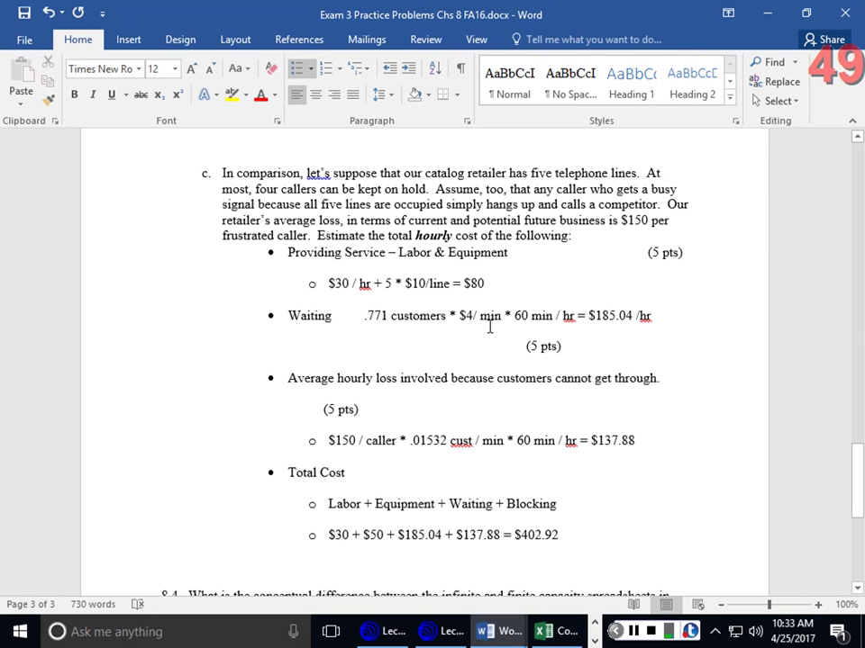
Read question 8.4 on the conceptual difference between the infinite and finite capacity spreadsheets.
scroll(492, 320, down, 8)
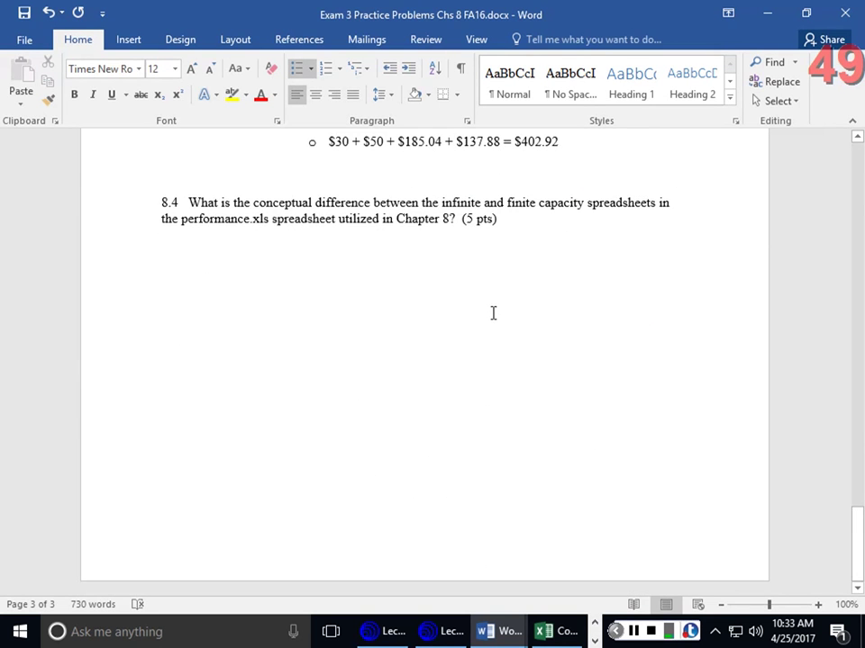
click(520, 228)
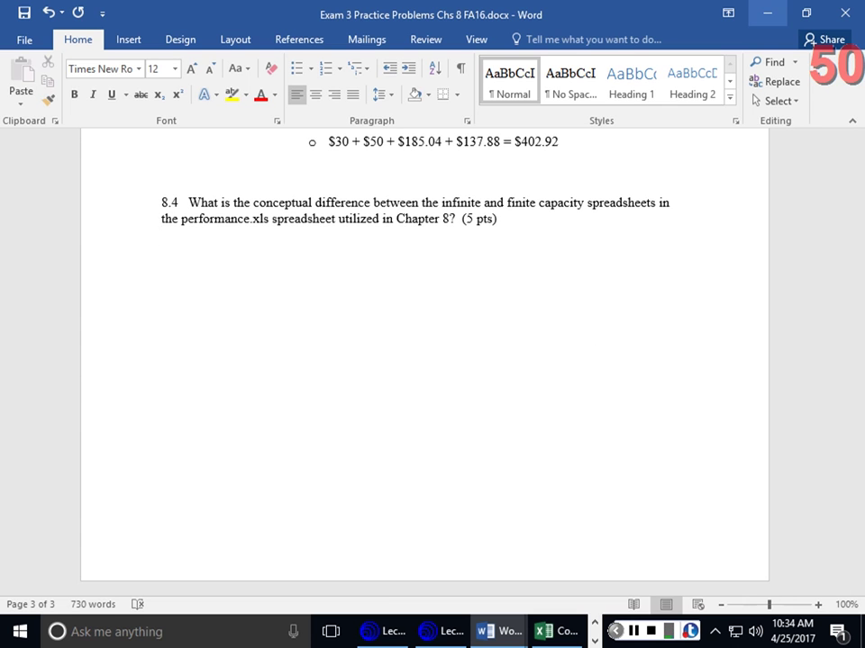
Switch to a blank Excel workbook and enter the heading "UCL & LCL" in cell A1.
click(845, 13)
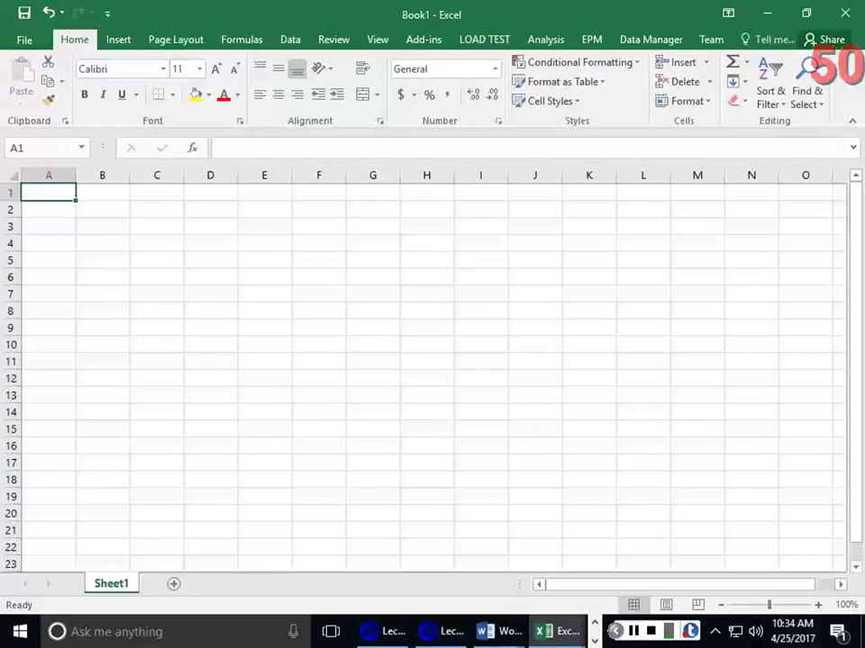
scroll(424, 361, up, 2)
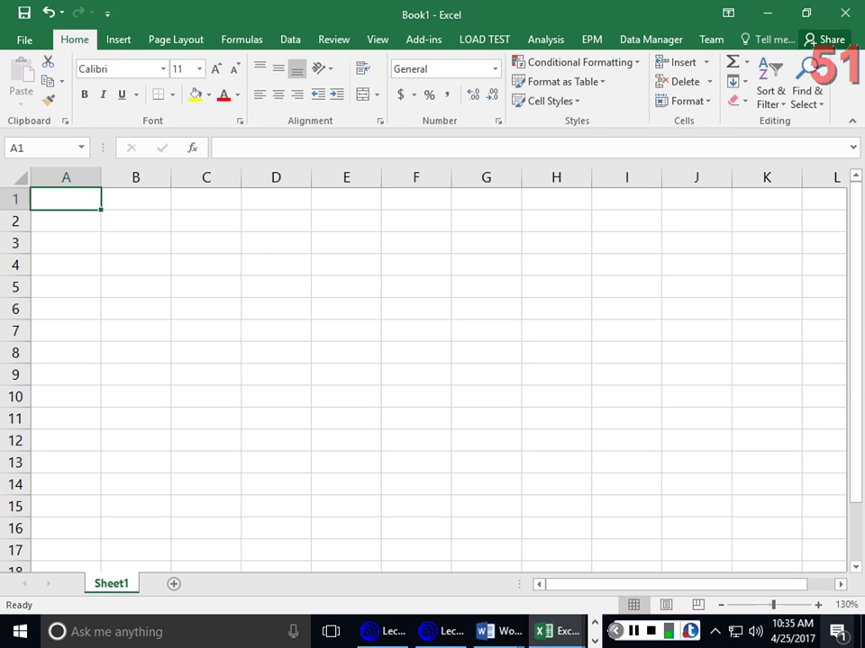
text(UCL )
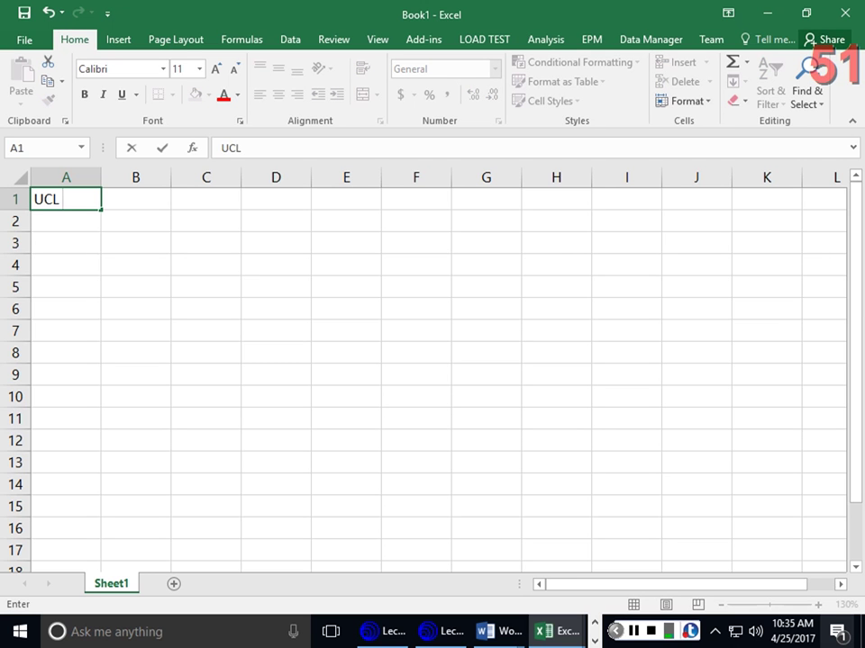
text(& LCL)
key(Return)
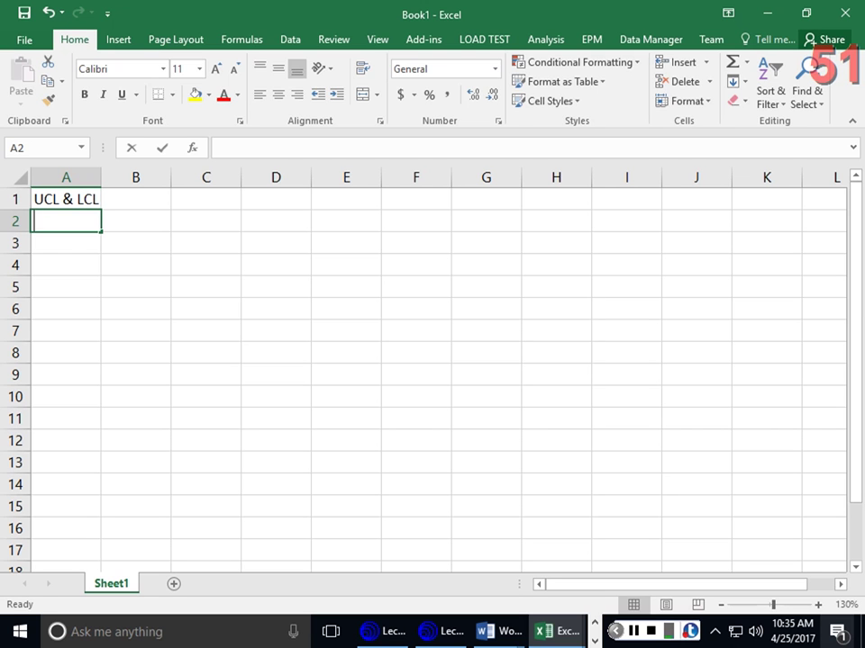
Enter "=X double bar + Z*S/SQRTn" in cell A2 as literal text rather than a working formula.
text(=X double bar )
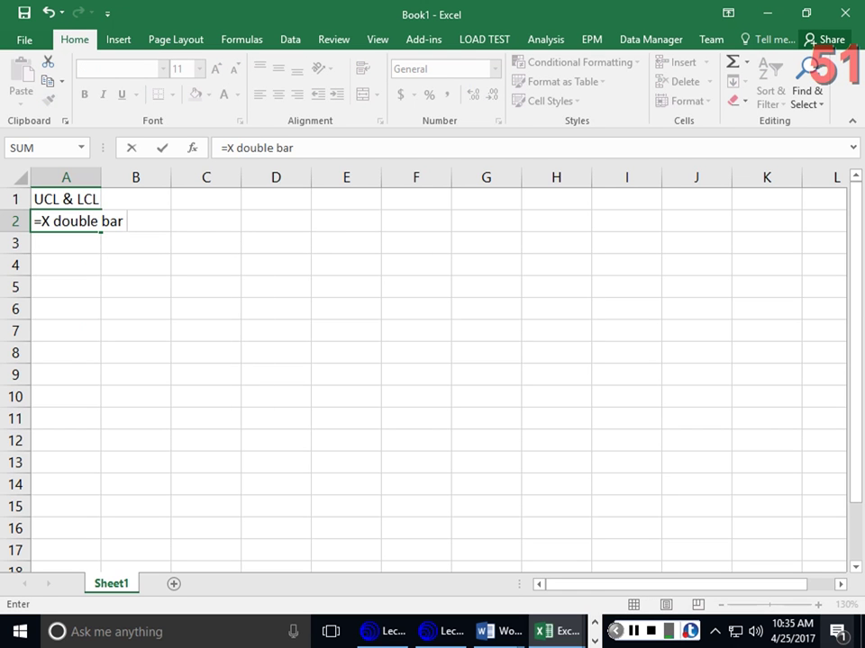
text(+ Z)
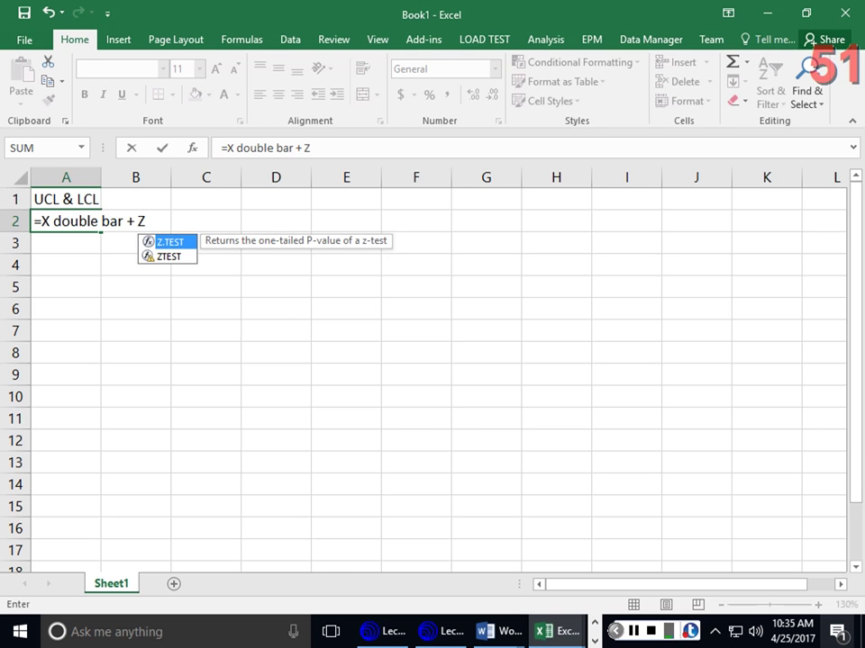
text(*S)
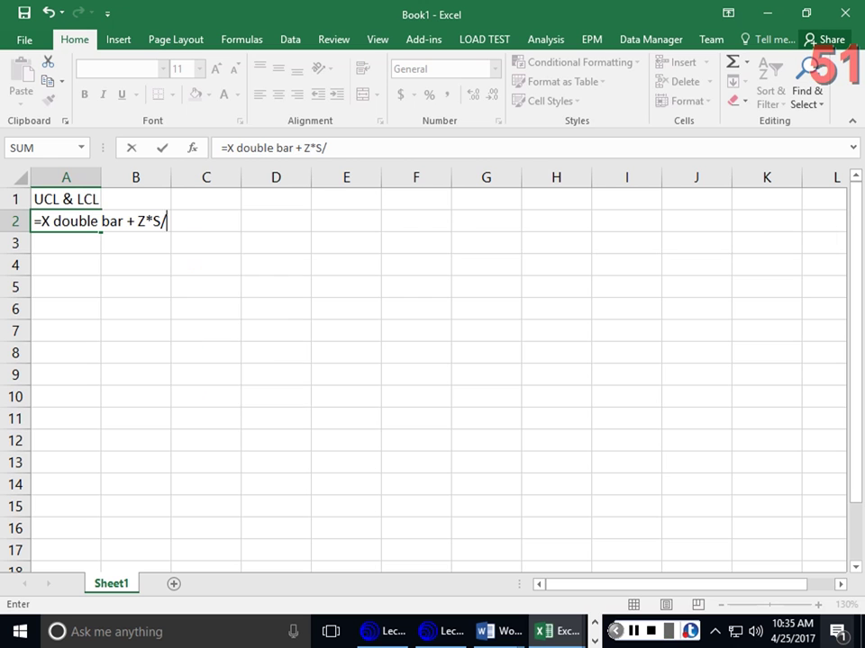
text(/SQRTn)
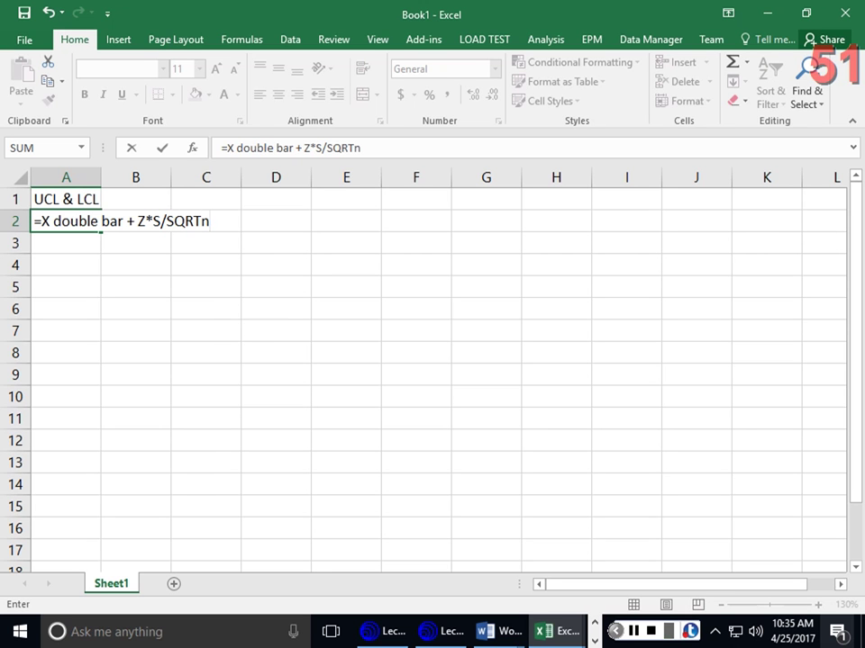
click(294, 226)
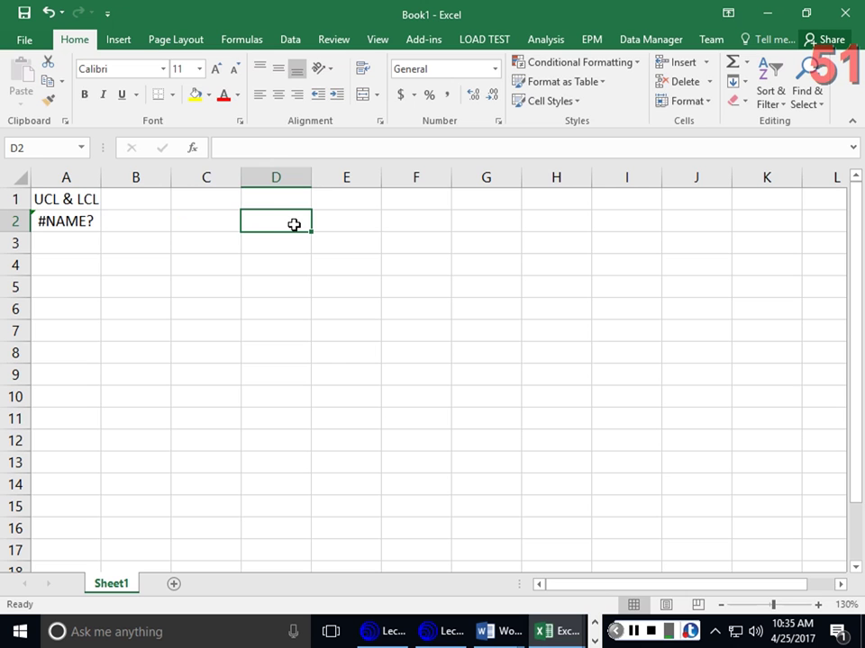
click(76, 222)
click(221, 147)
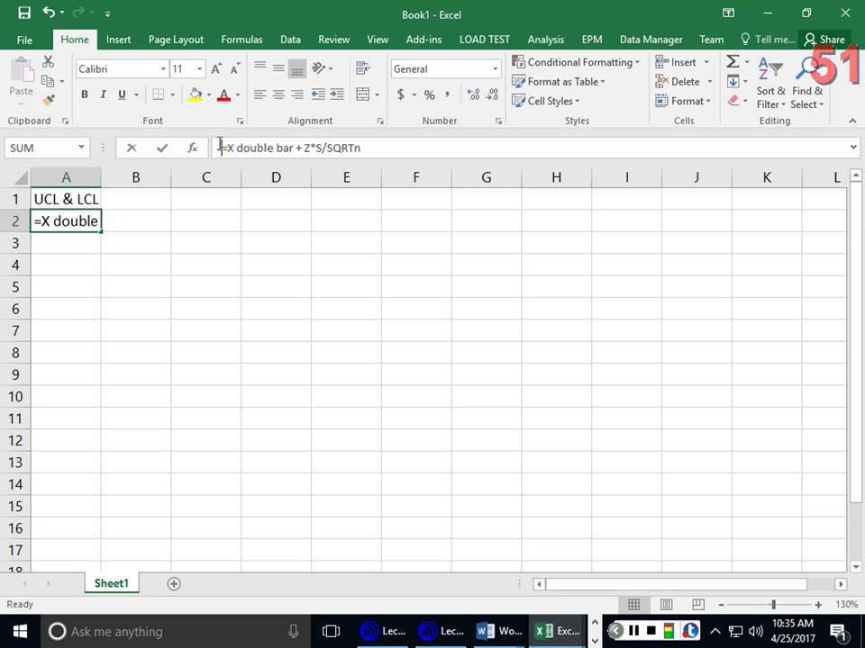
text(')
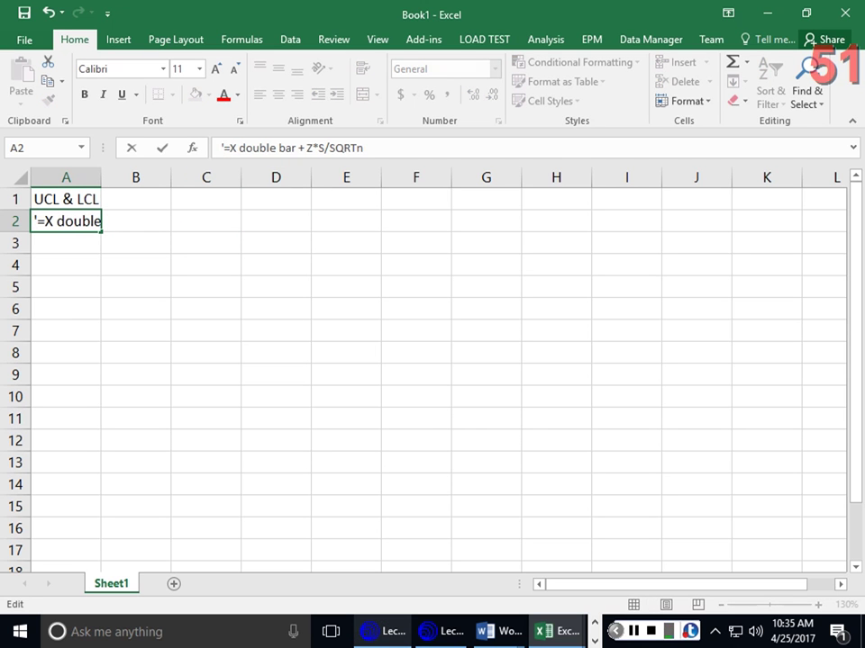
key(Return)
Insert the label "UCL" before the equals sign of the formula text in cell A2.
click(65, 221)
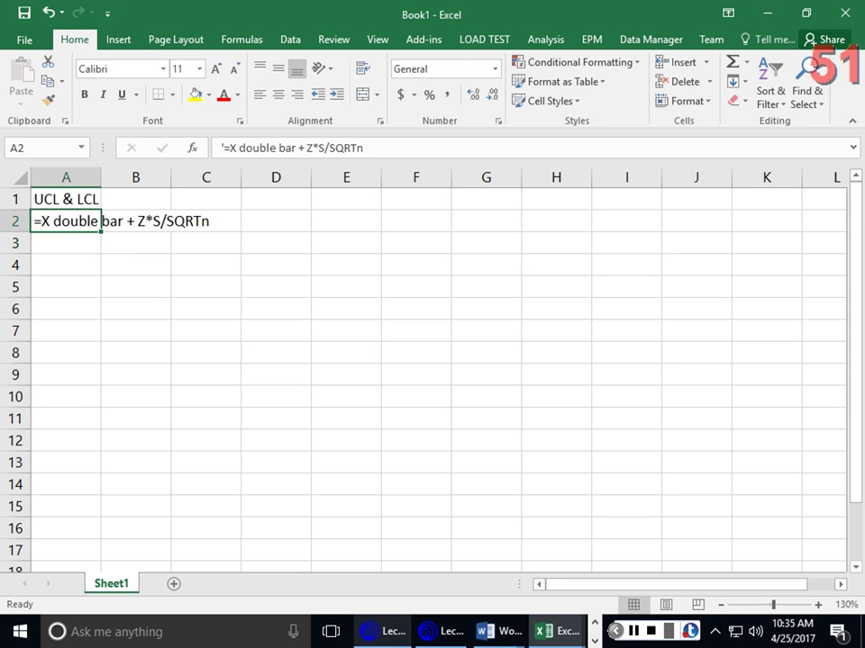
key(F2)
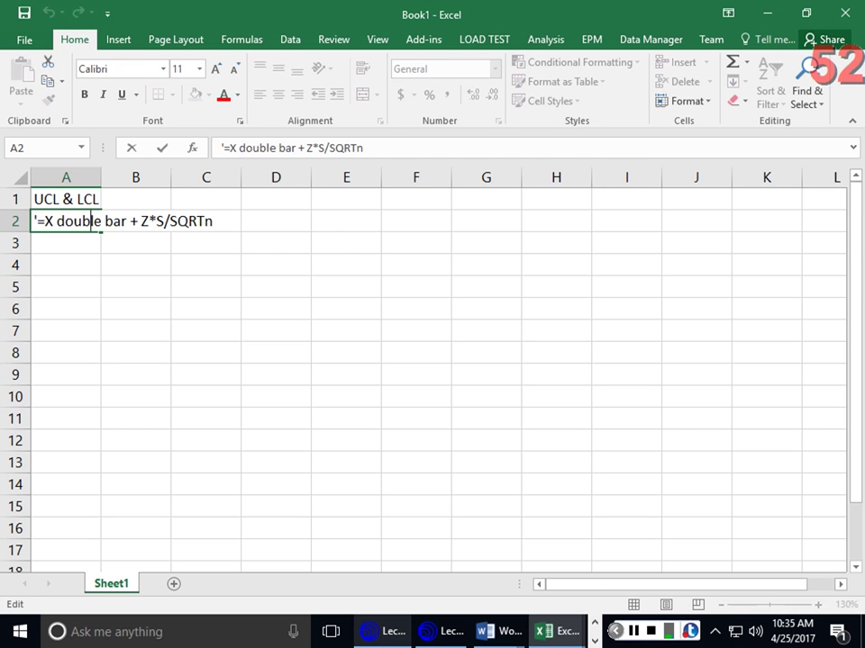
key(Left)
key(Left)
key(Left)
key(Left)
key(Left)
key(Left)
key(Left)
text(UCL)
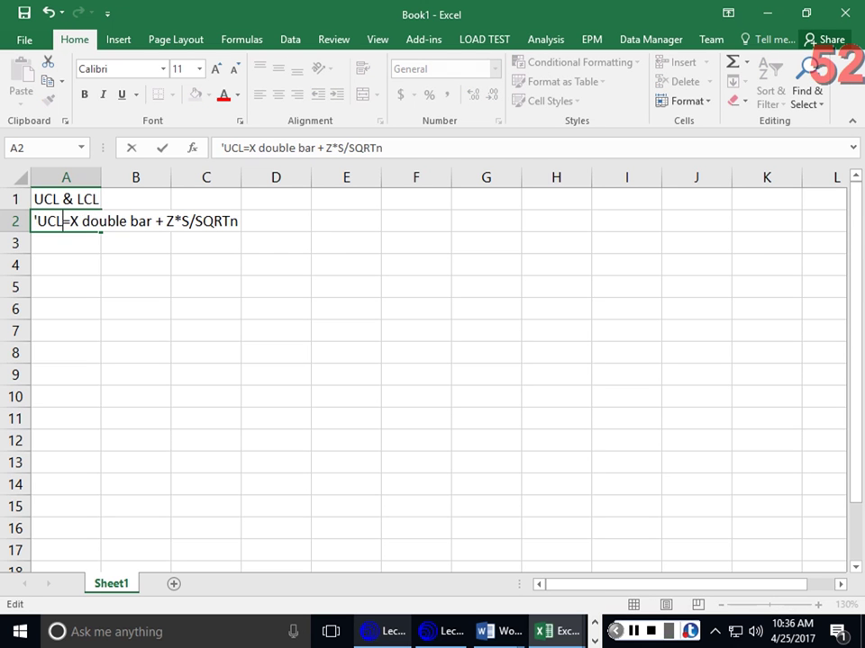
key(Return)
key(Up)
key(Up)
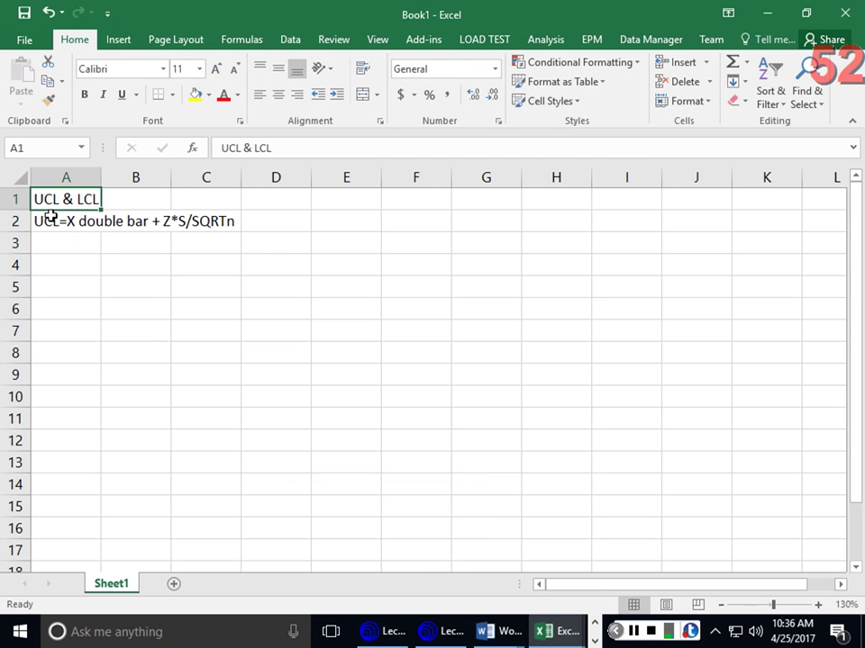
Copy the UCL formula text from A2 into A3 and change the copy's label to "LCL".
click(51, 217)
right_click(52, 218)
click(61, 241)
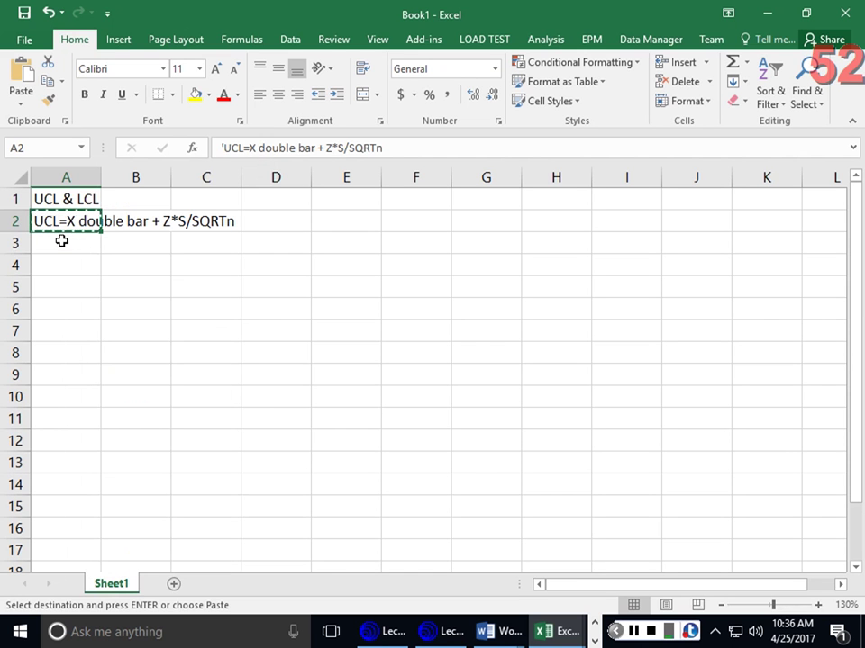
right_click(62, 241)
click(93, 311)
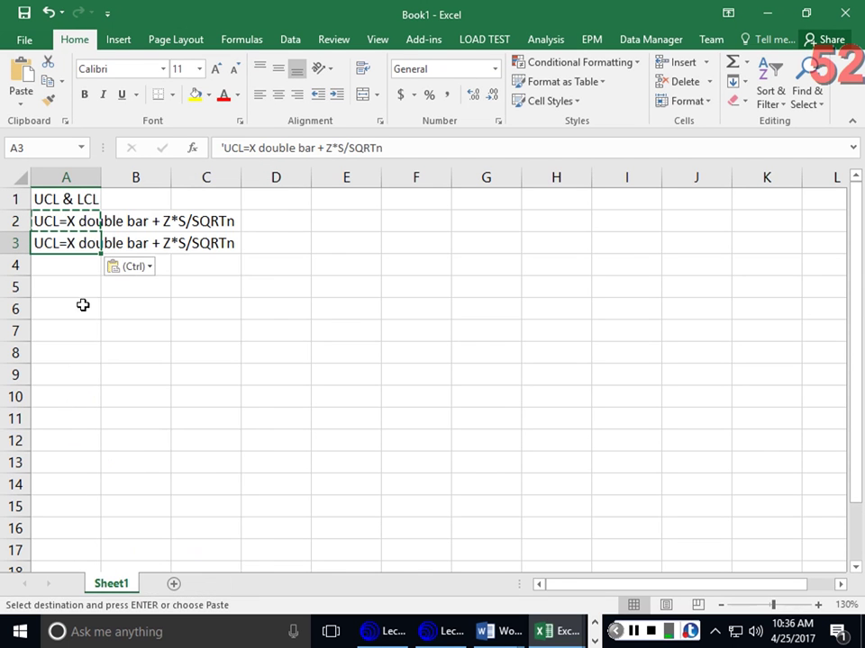
double_click(40, 241)
key(BackSpace)
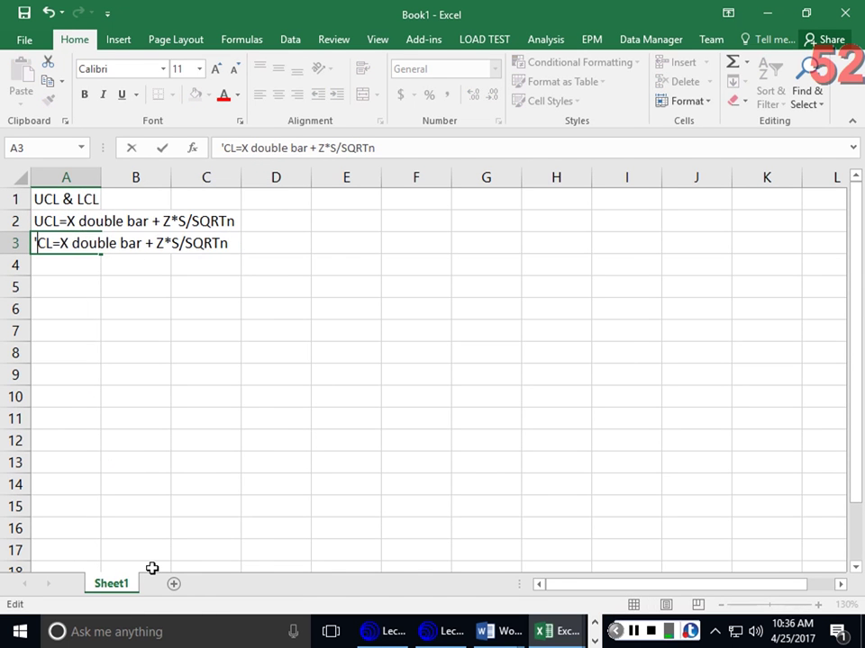
text(L)
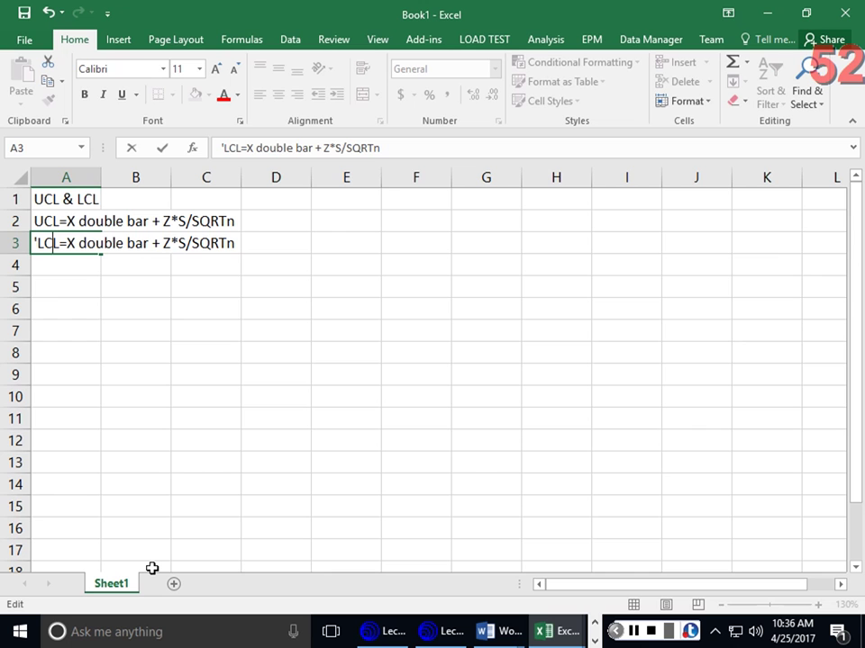
Change the plus sign to a minus sign in the LCL formula text in cell A3.
key(Right)
key(Right)
key(Right)
key(Right)
key(Right)
key(Right)
key(Right)
key(Right)
key(Right)
key(Right)
key(Right)
key(Right)
key(Right)
key(Right)
key(Right)
key(Right)
key(BackSpace)
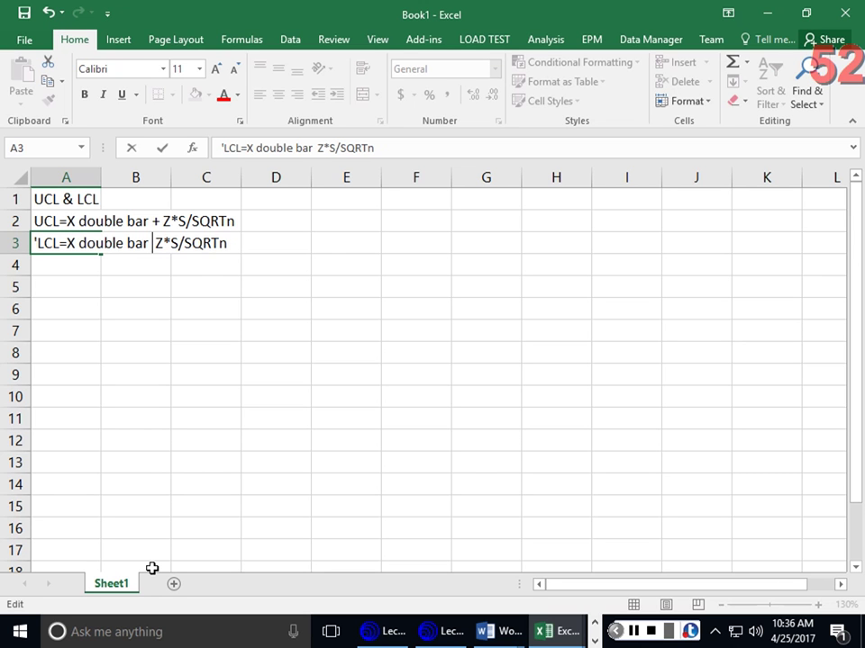
text(-)
click(117, 282)
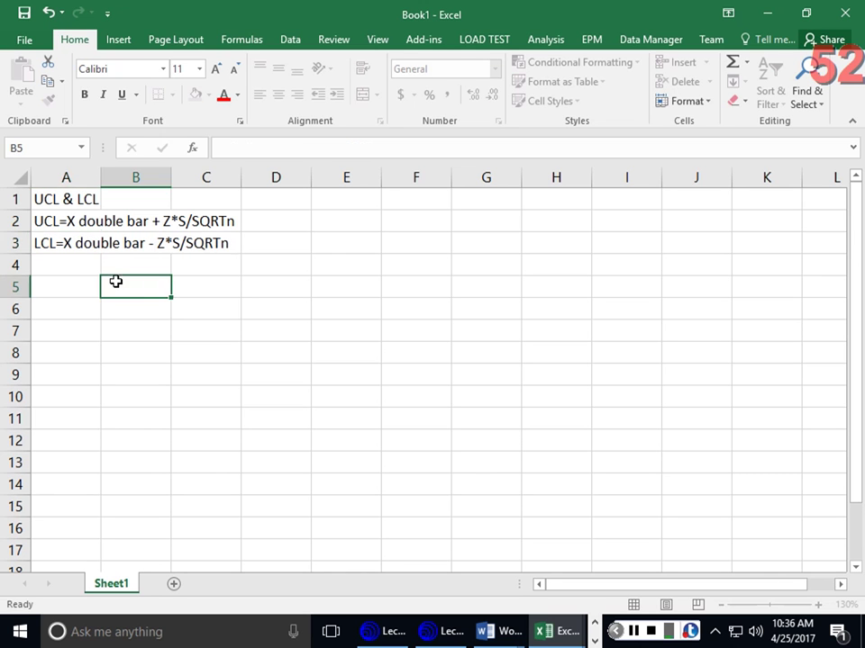
Label cell A5 "X double bar", widen column A to fit the label, and enter 6 in B5.
click(64, 288)
text(X)
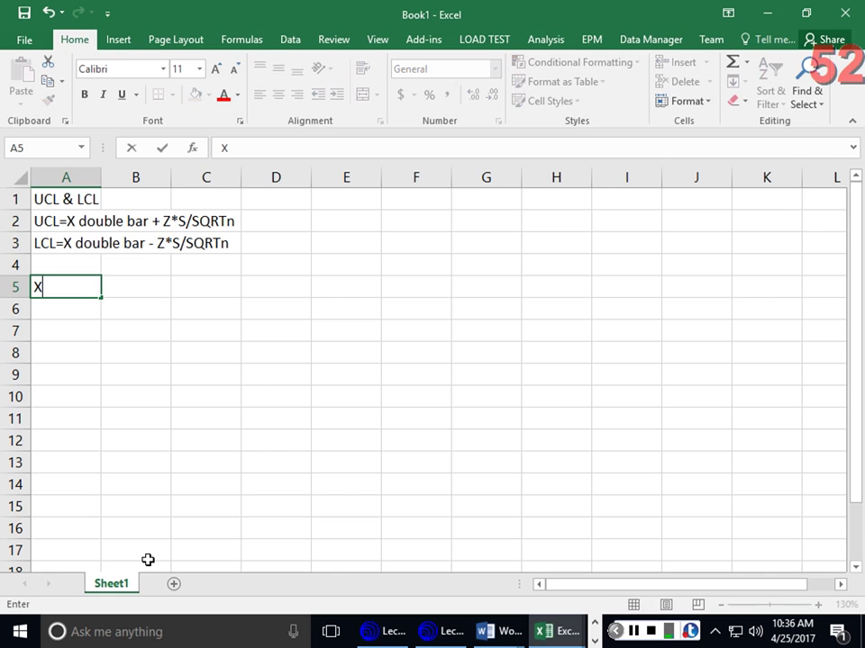
text( double bar)
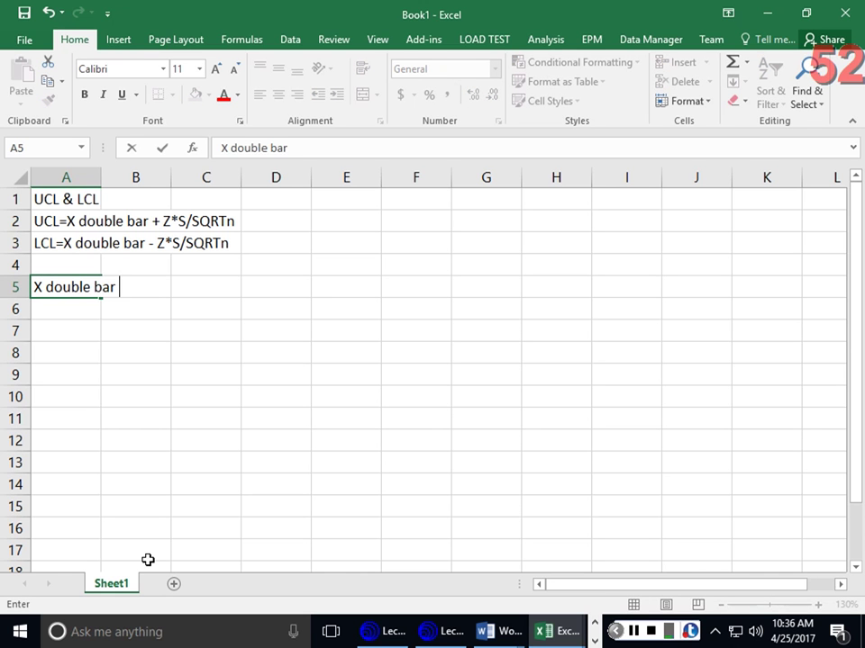
key(Tab)
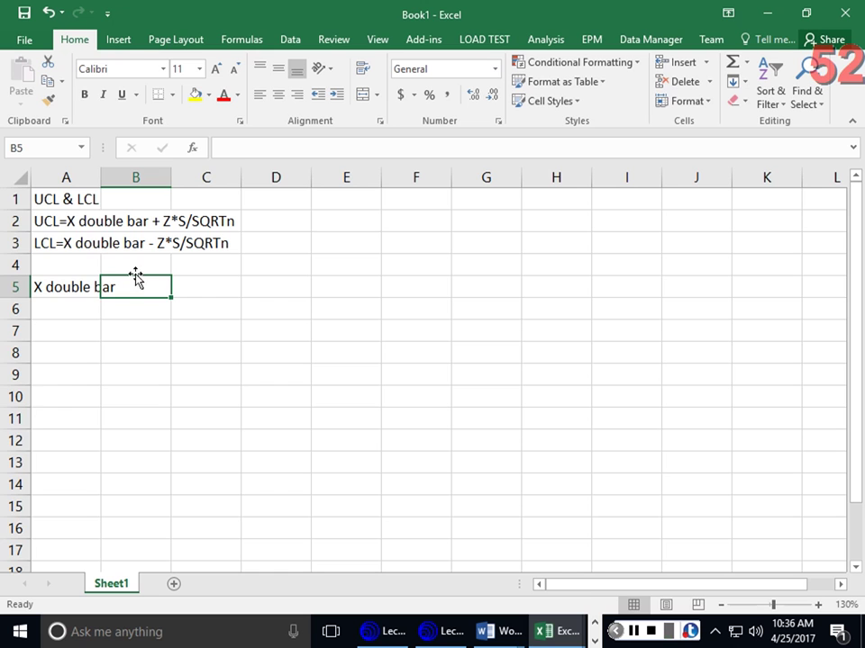
click(91, 178)
drag(102, 178, 120, 179)
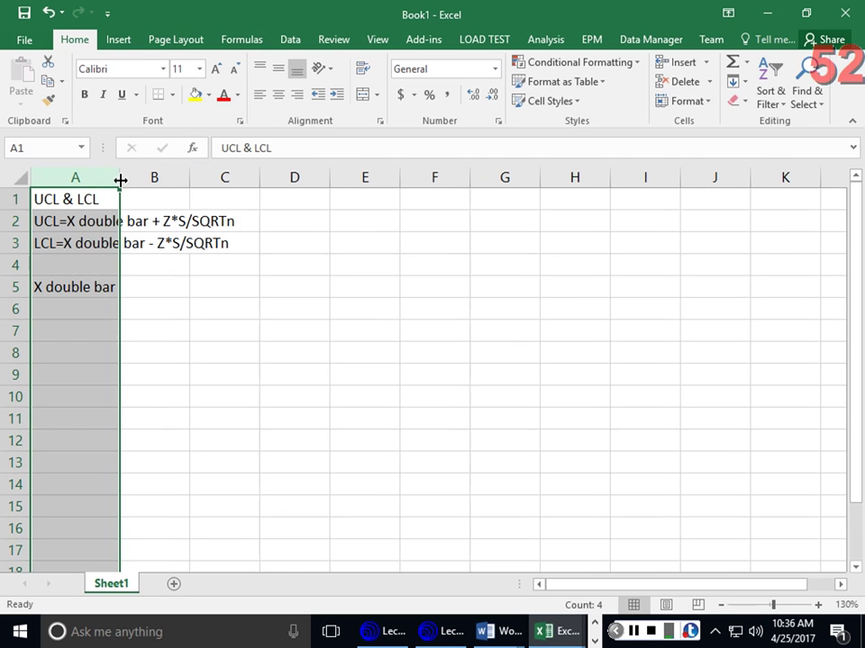
click(155, 284)
text(6)
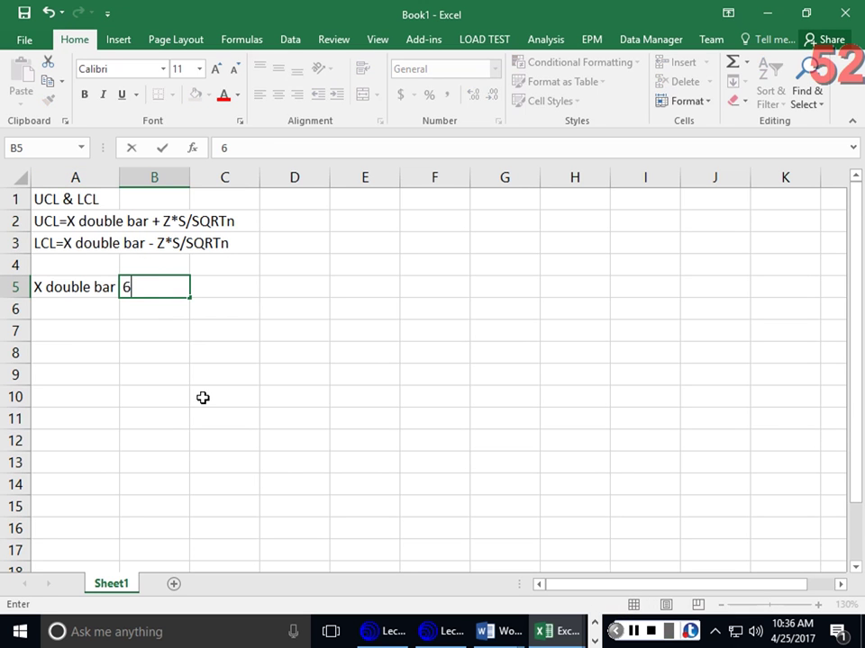
Add the inputs z = 3 in row 6 and s = .01 in row 7, with labels in column A and values in column B.
click(91, 318)
text(z)
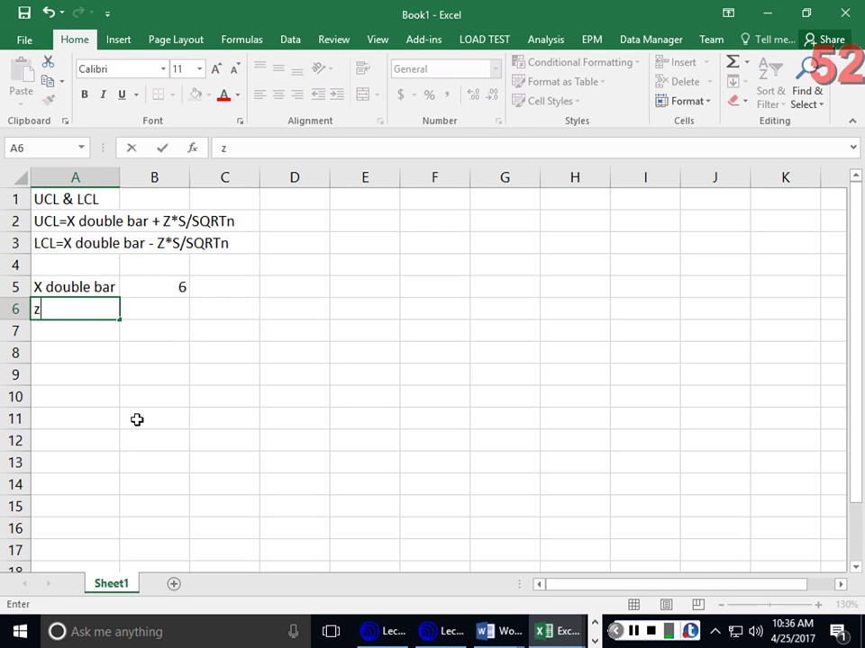
key(Tab)
text(3)
key(Return)
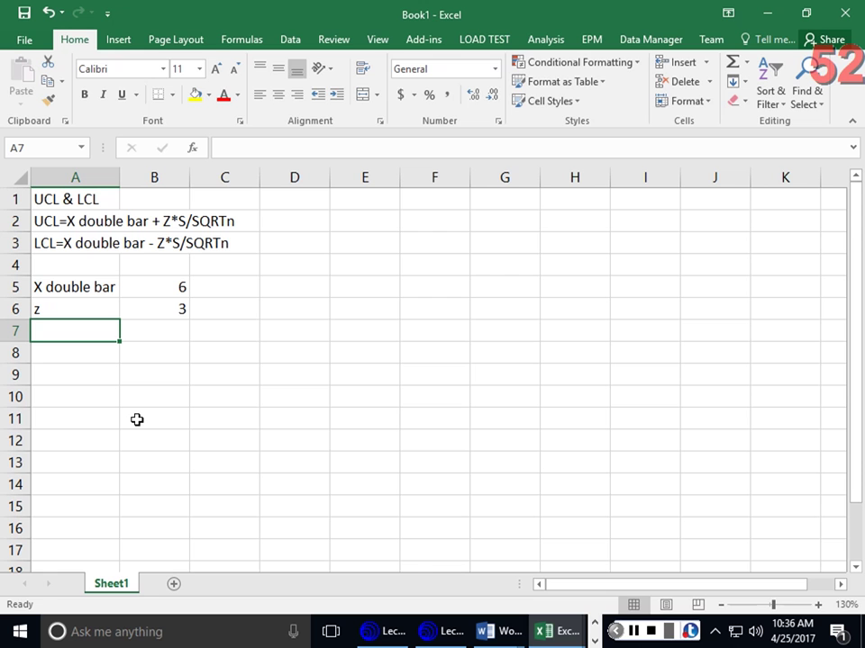
text(s)
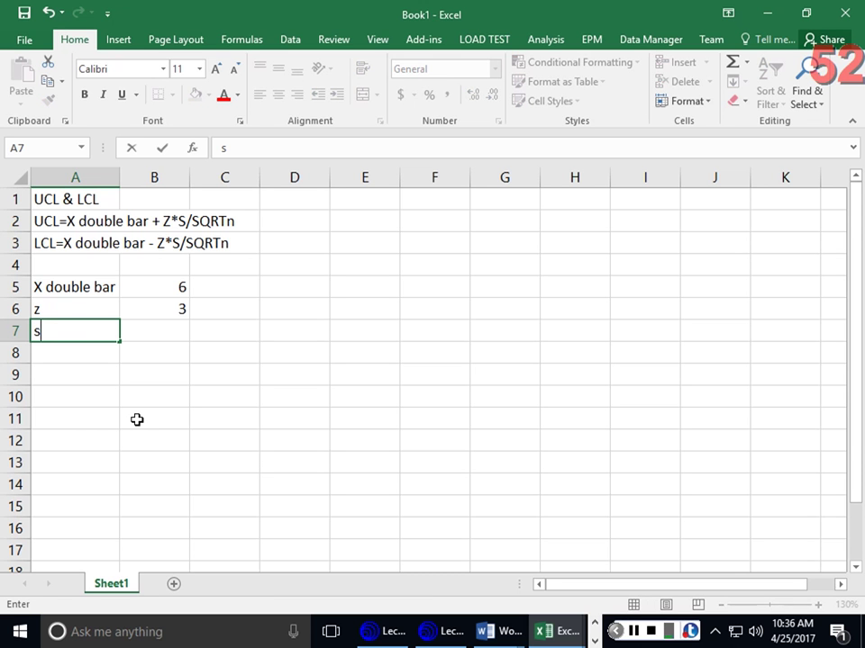
key(Tab)
text(.0)
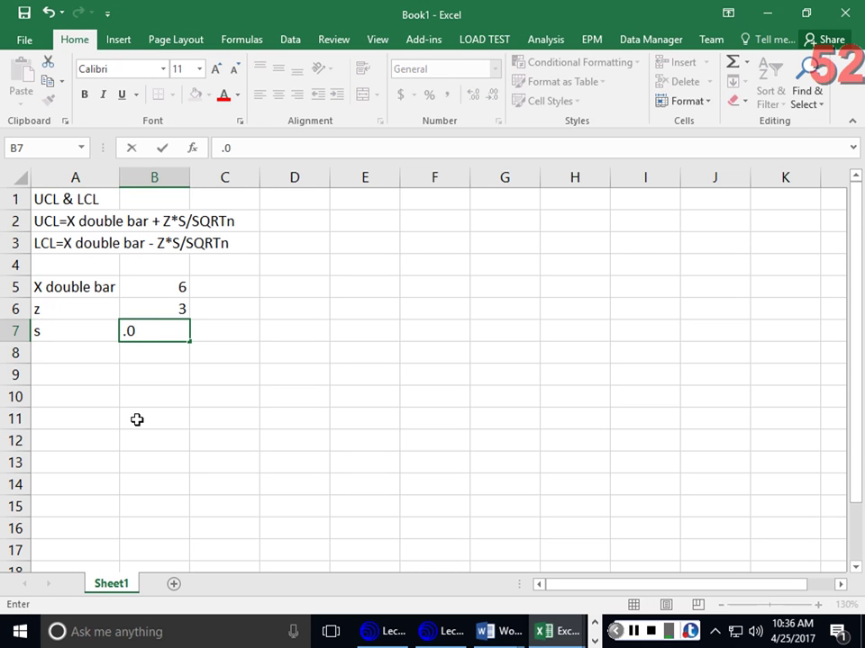
text(1)
key(Return)
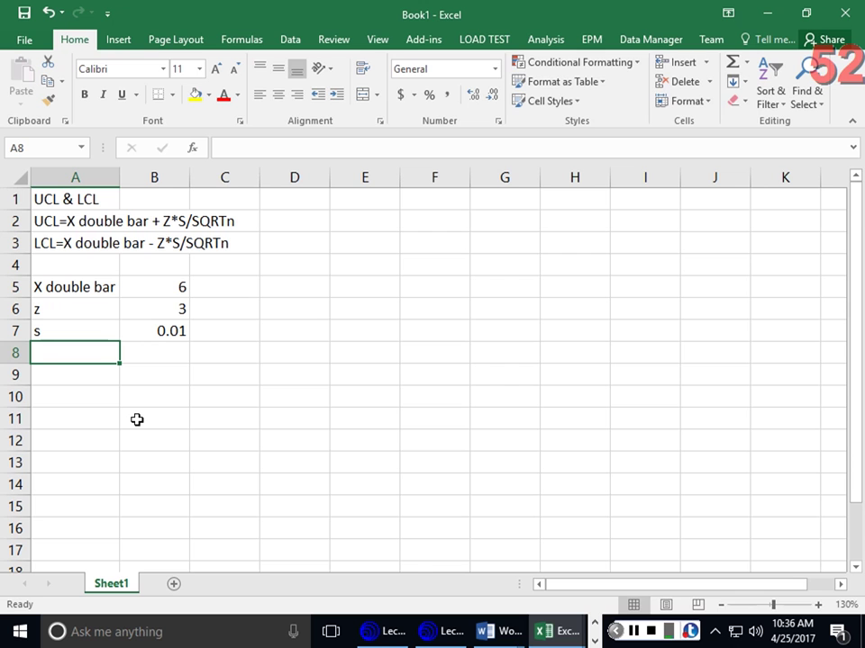
Enter the sample size label "n" in cell A8 and its value 10 in B8.
text(n)
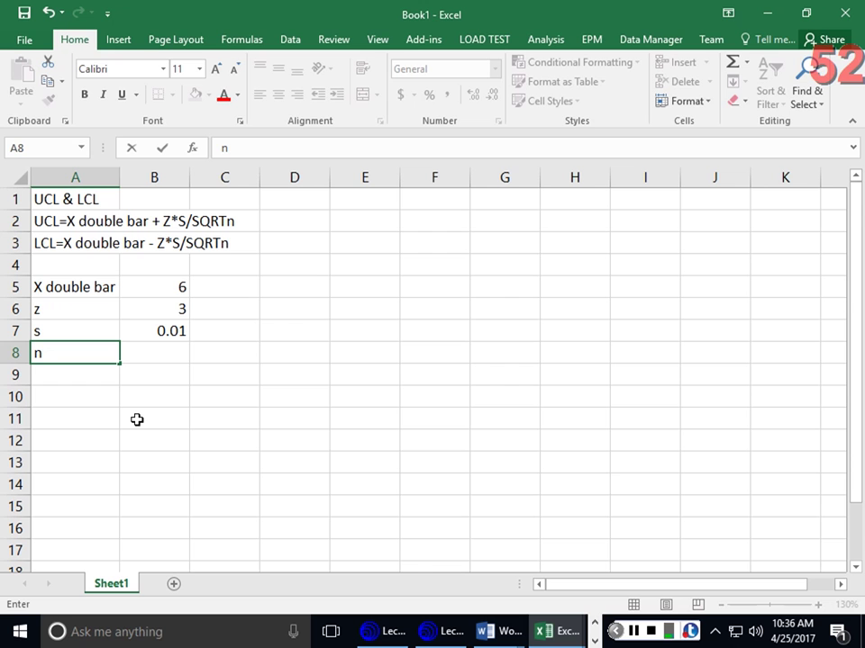
text(10)
key(BackSpace)
key(BackSpace)
key(Tab)
text(10)
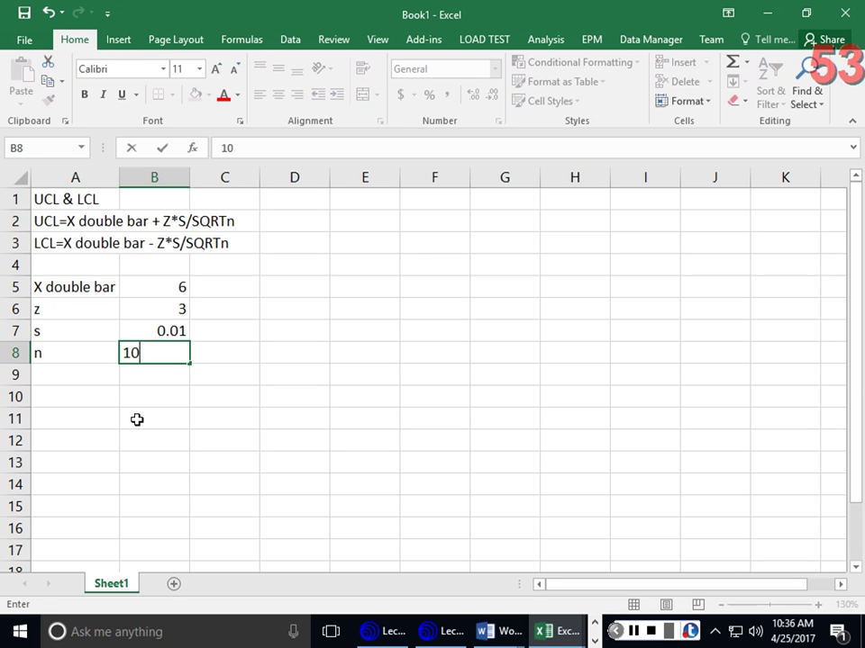
Calculate the UCL in cell D2 with the formula =B5+B6*B7/SQRT(B8).
click(315, 220)
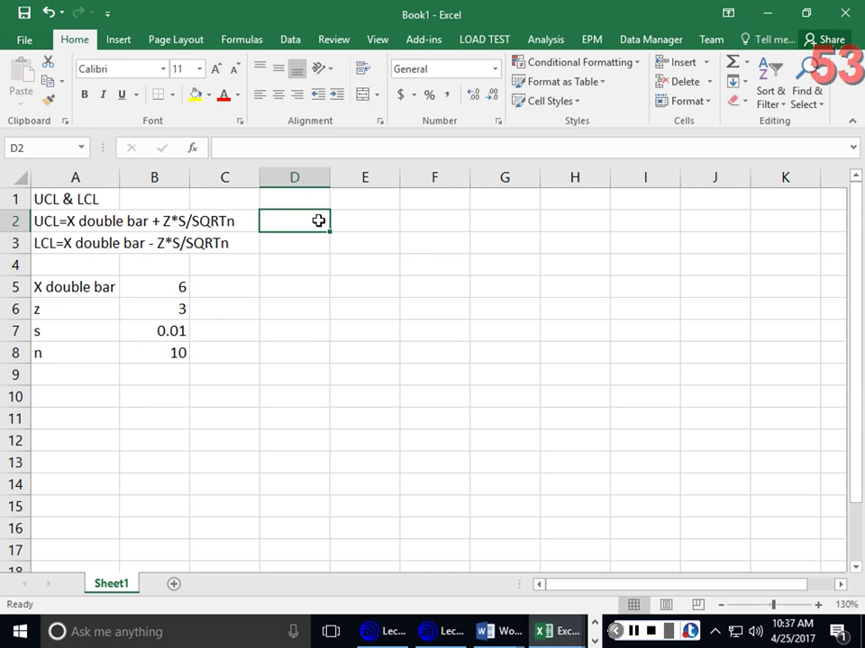
text(=)
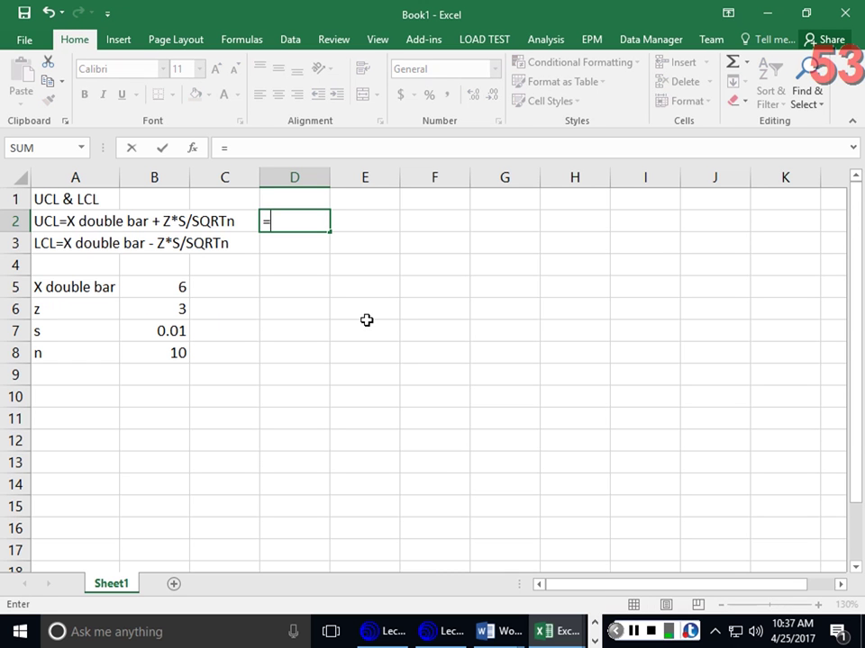
click(166, 283)
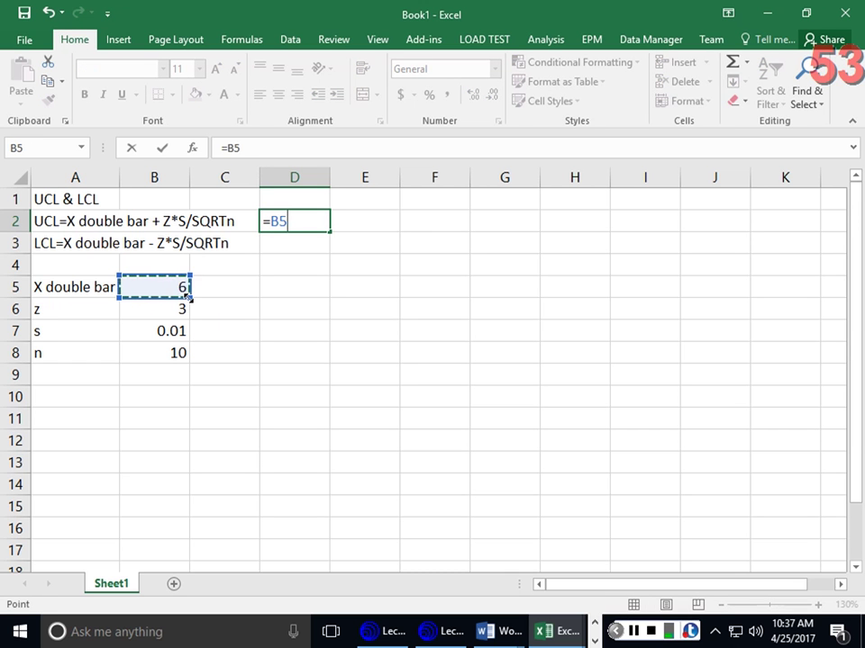
text(+)
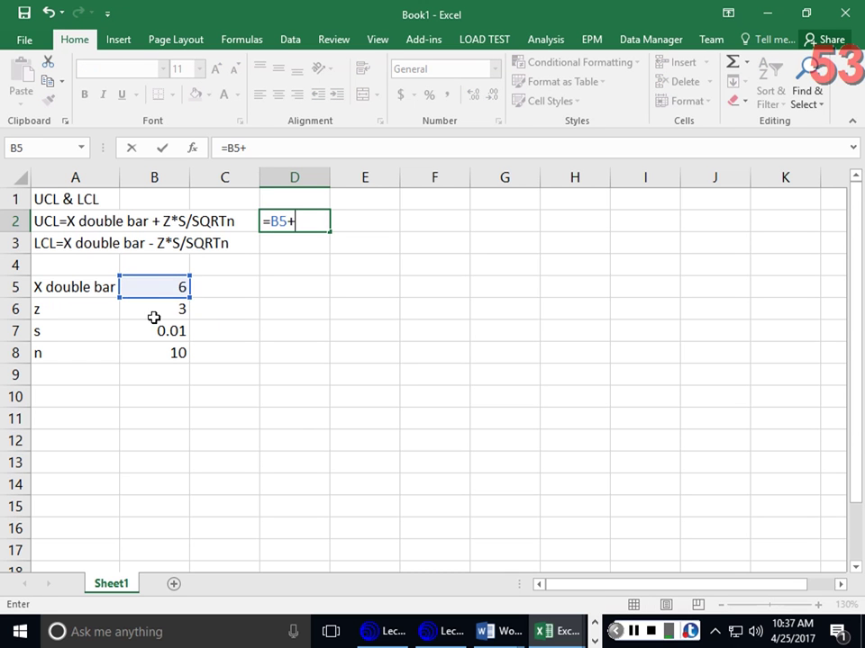
click(164, 311)
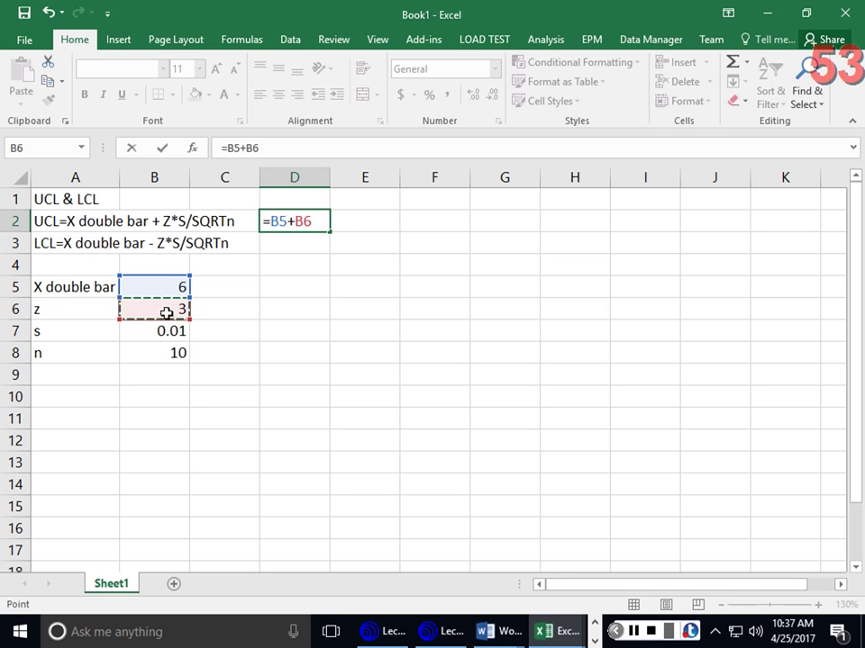
text(*)
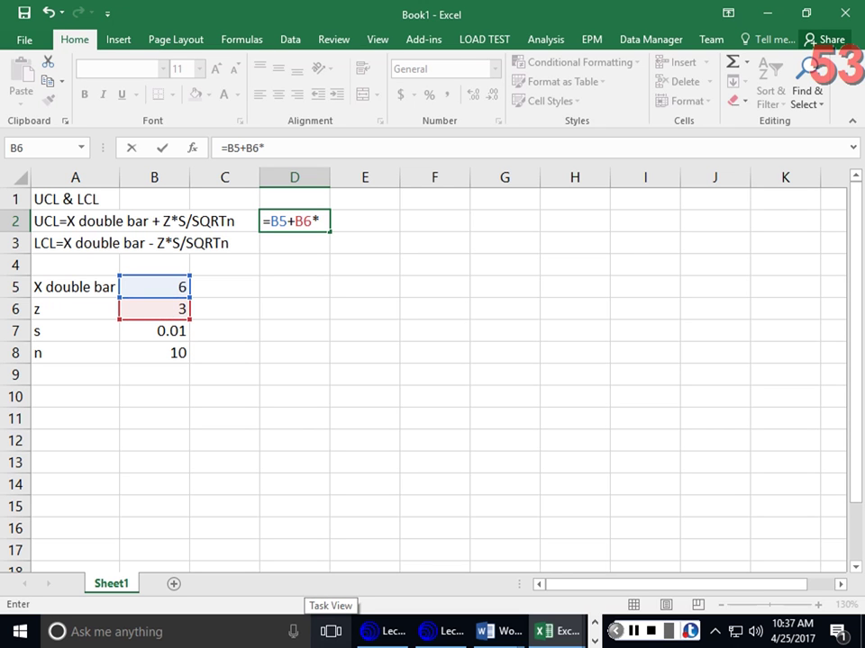
click(169, 329)
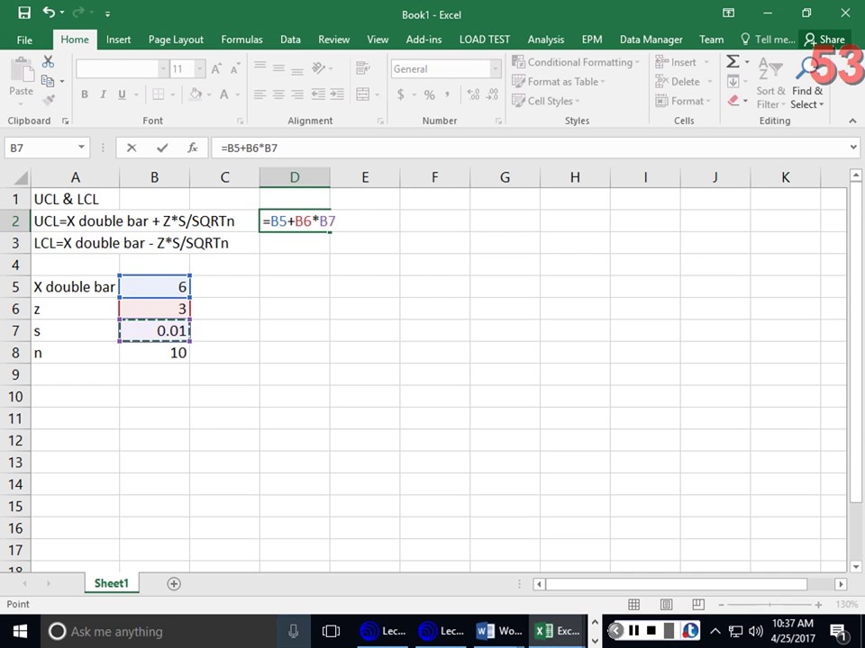
text(/SQRT)
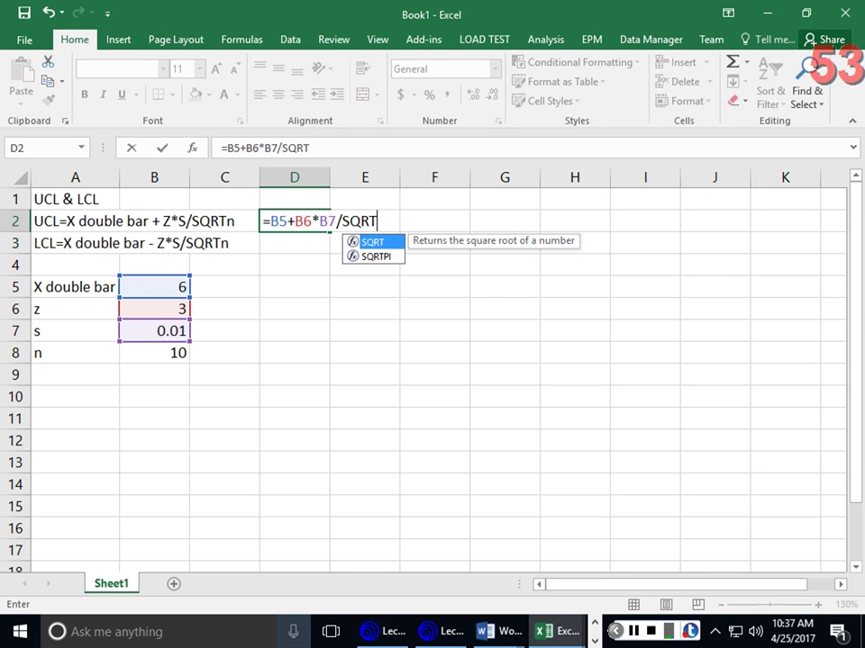
text(()
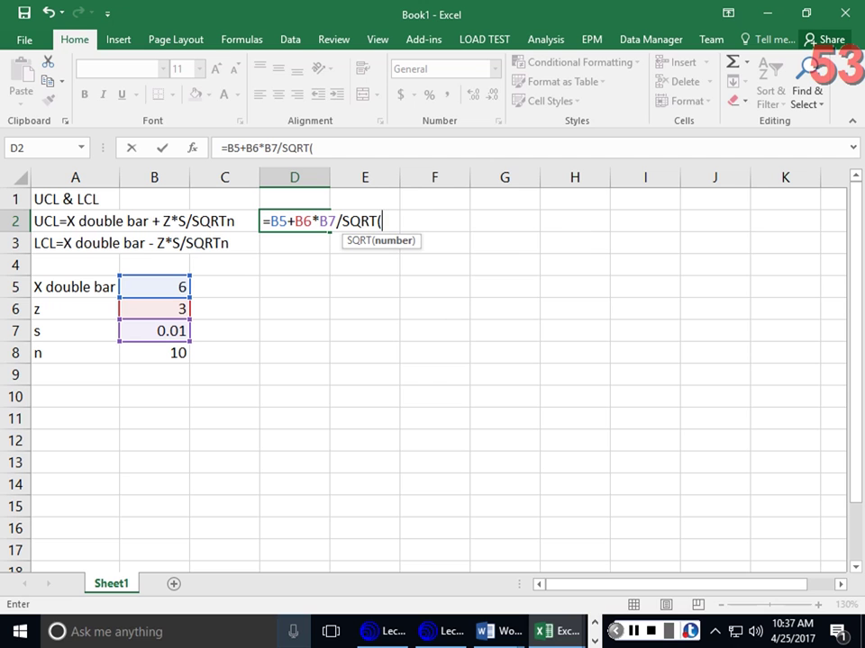
click(152, 356)
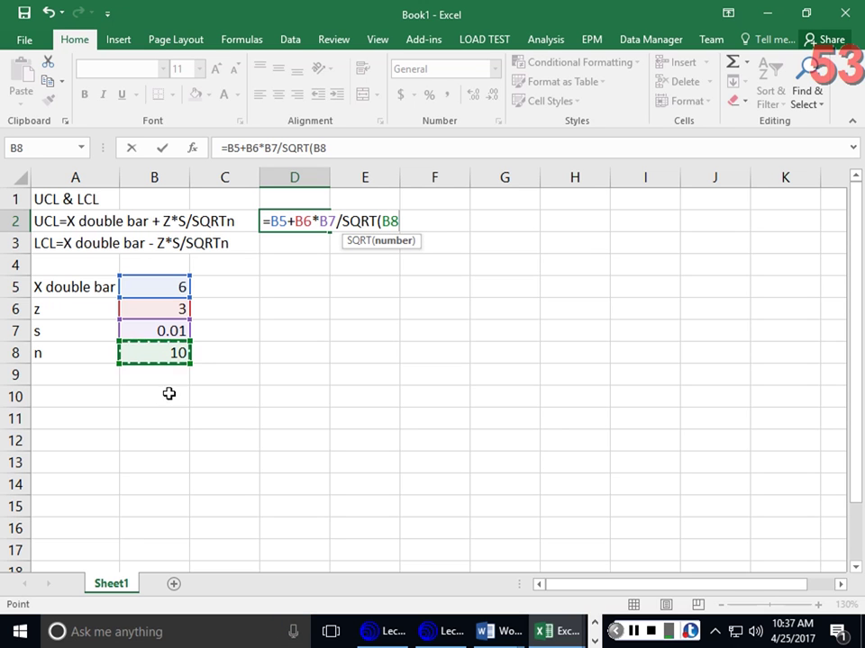
text())
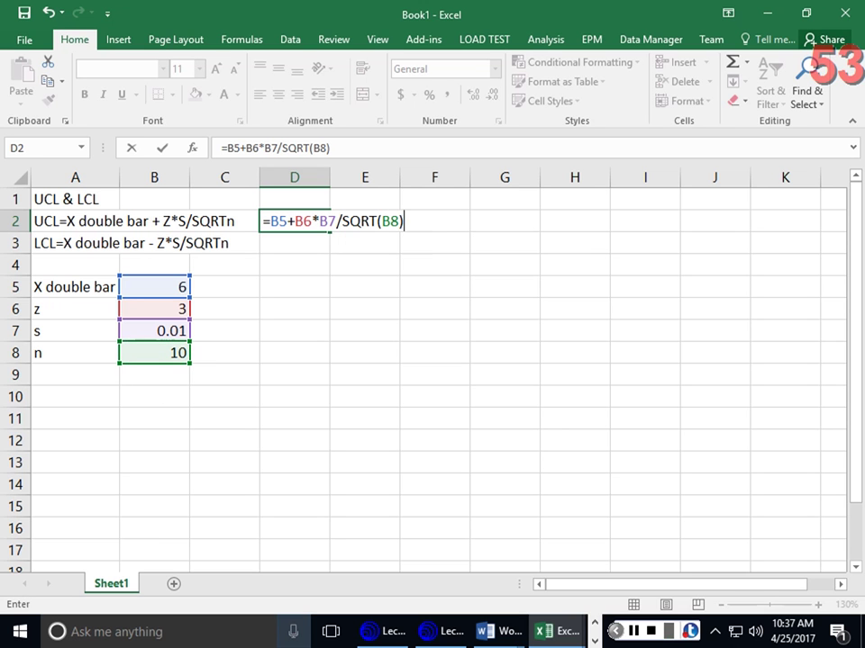
key(ctrl+Return)
key(Return)
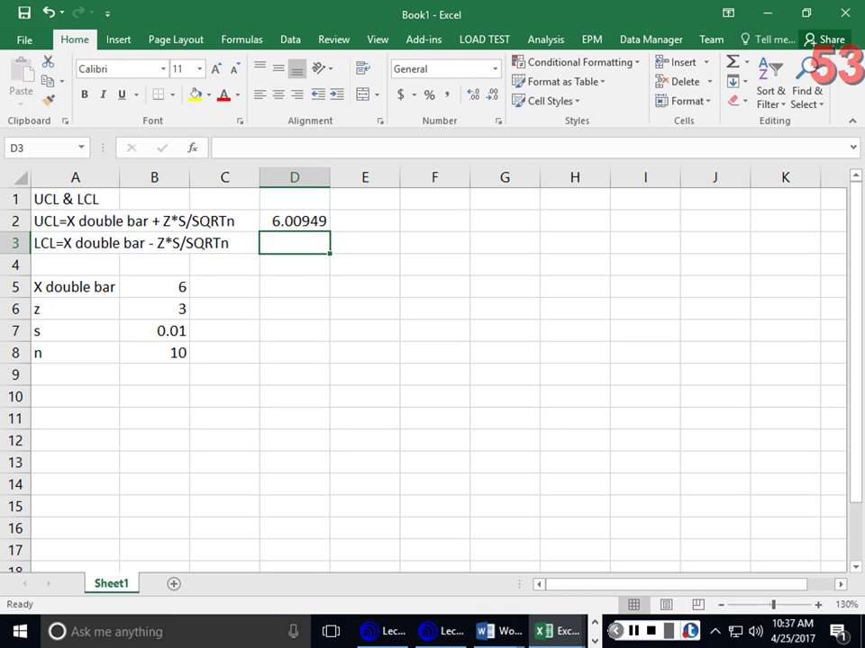
Calculate the LCL in cell D3 with the formula =B5-B6*B7/SQRT(B8).
text(=)
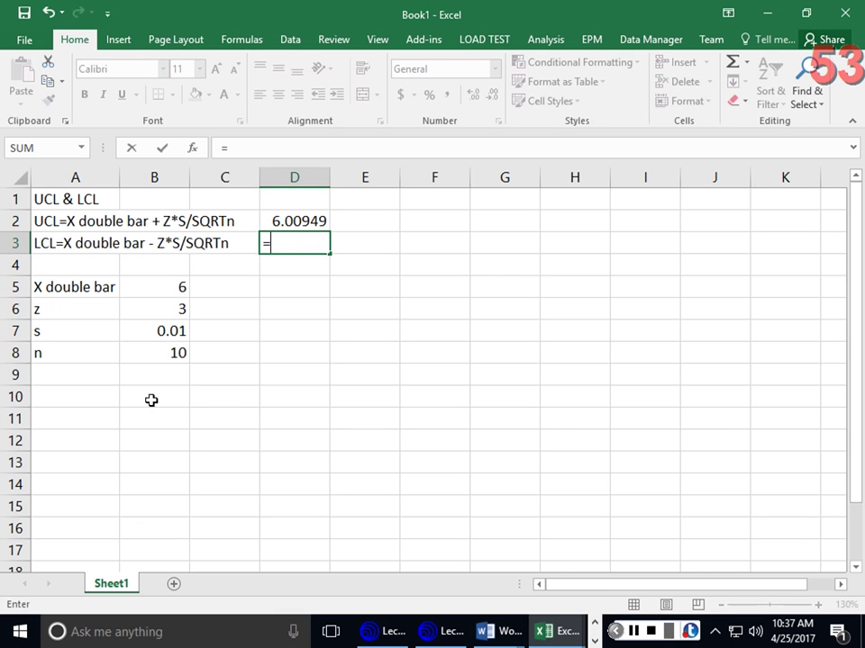
click(177, 283)
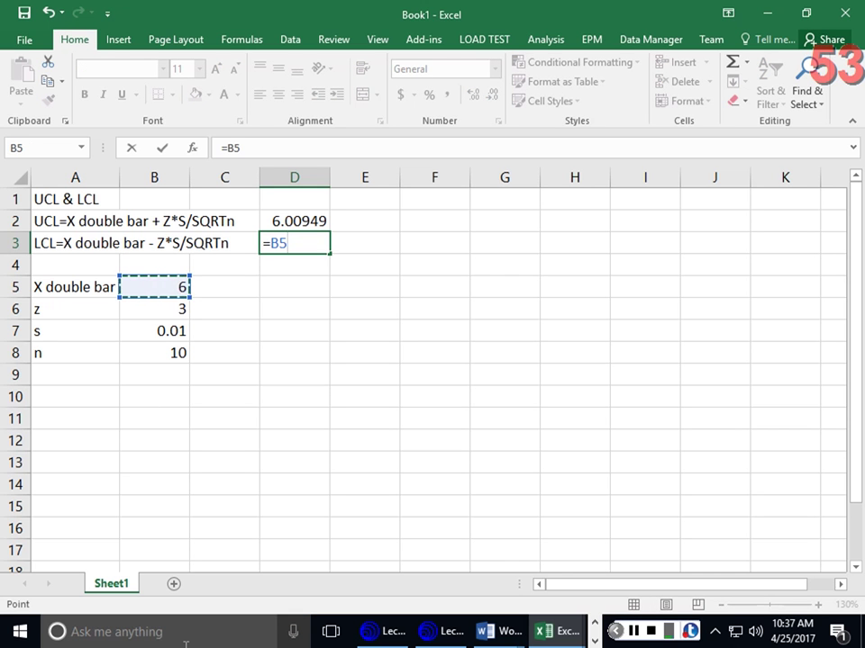
text(-)
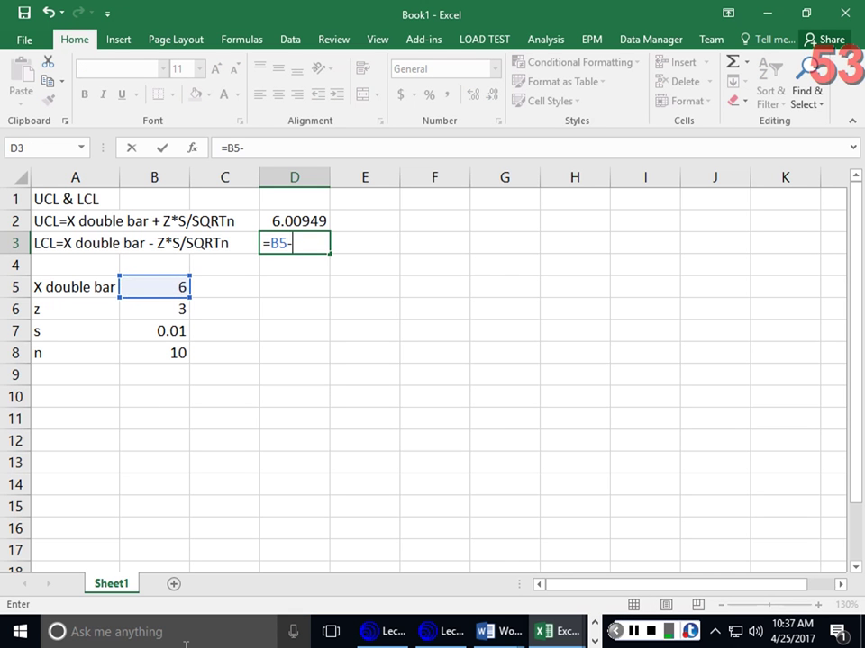
click(152, 303)
text(*)
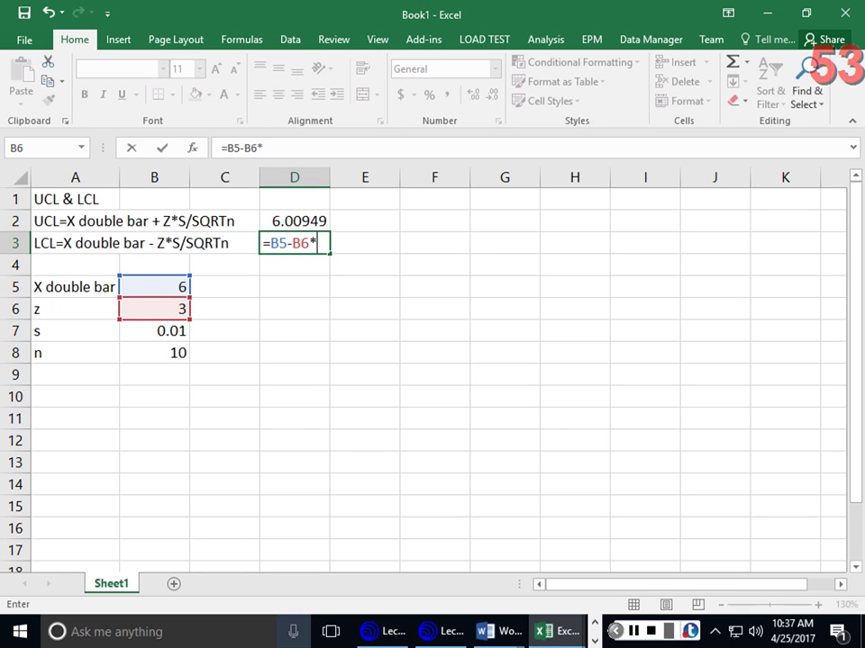
click(159, 332)
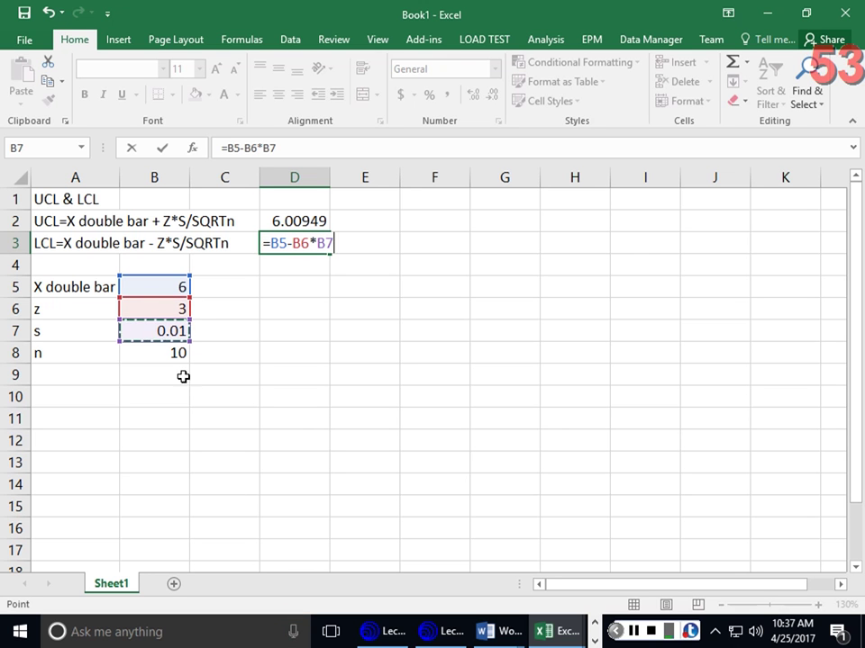
text(/SQRT()
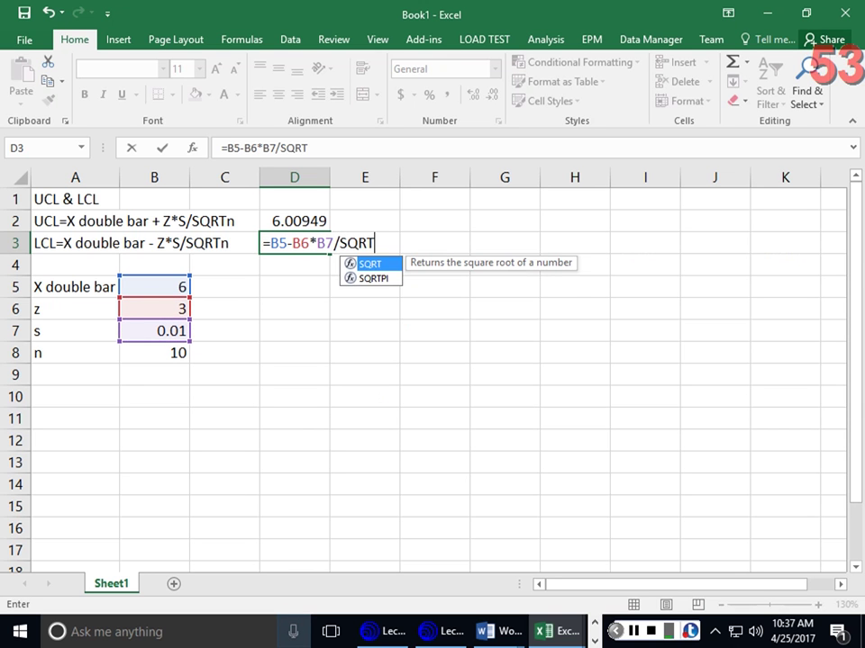
click(158, 355)
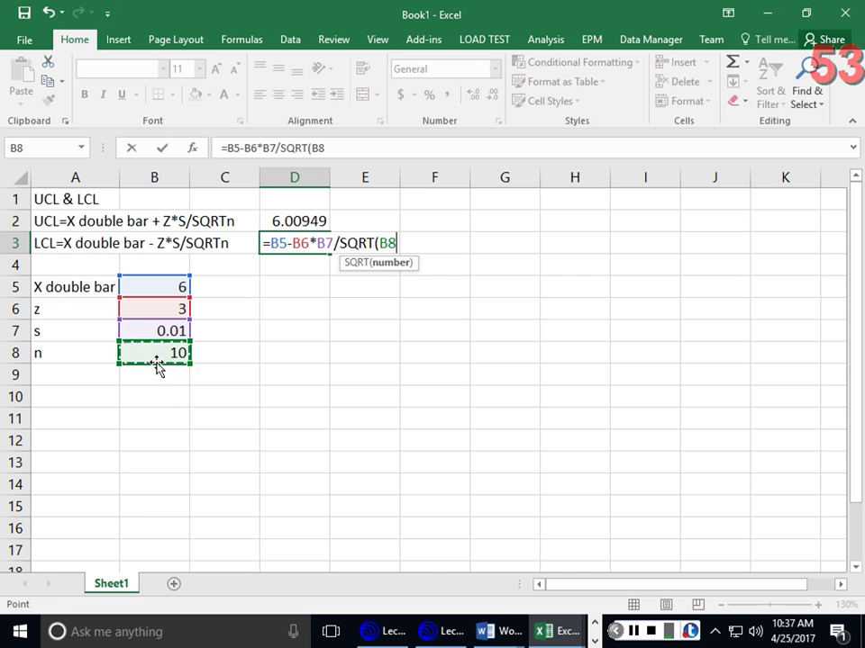
text())
key(Return)
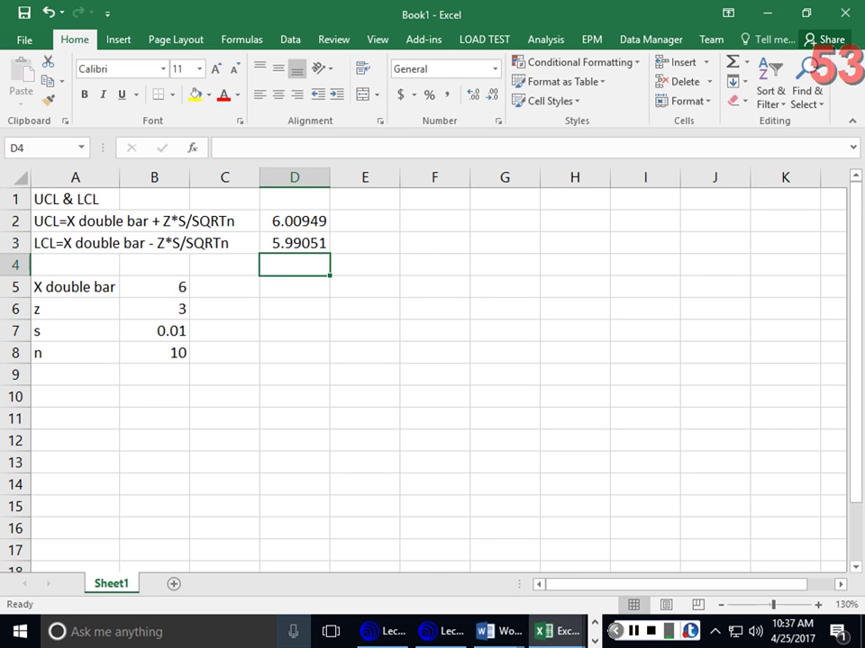
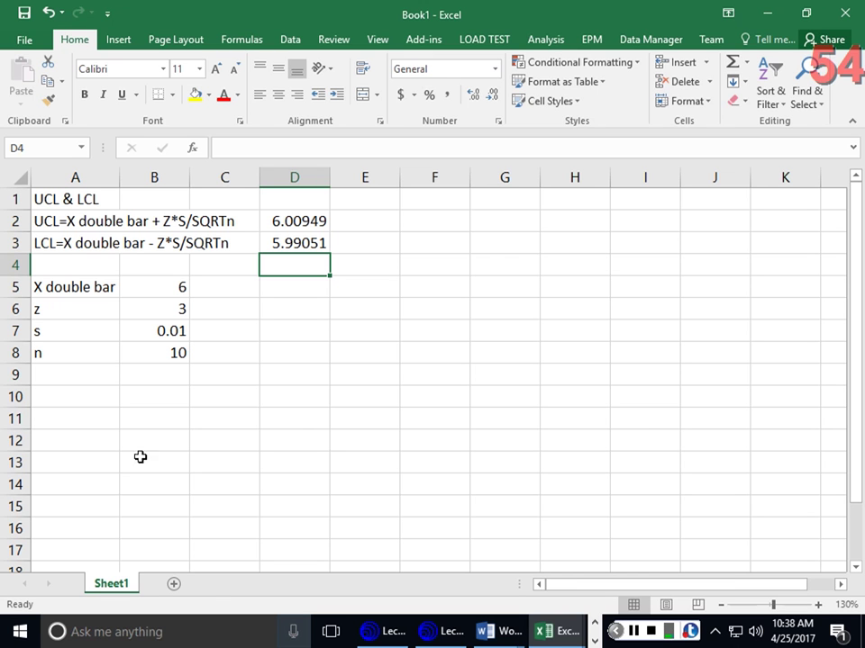
Enter the formula label "Cp =(USL - LSL) / 6*sigma" in cell A11.
click(90, 393)
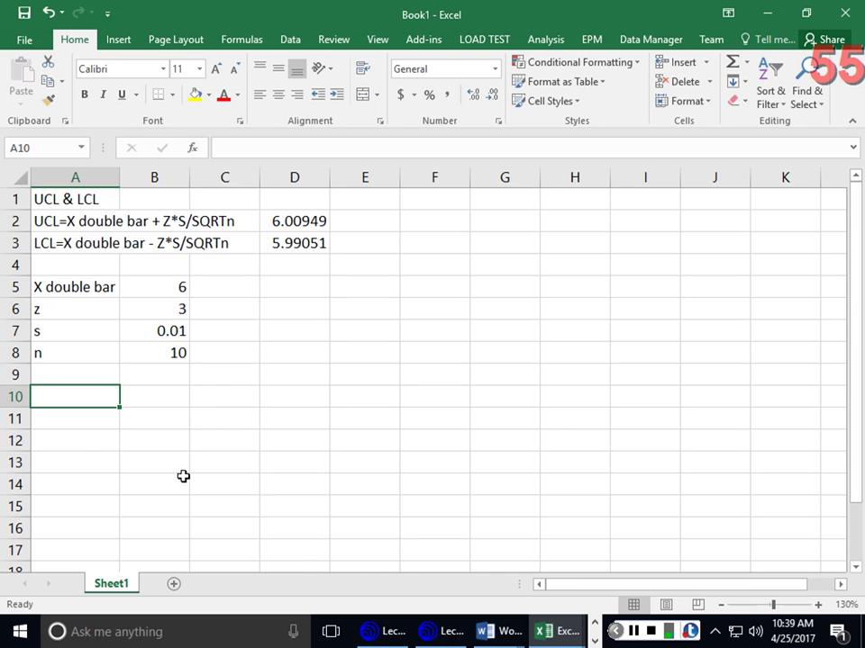
click(54, 419)
text(cp)
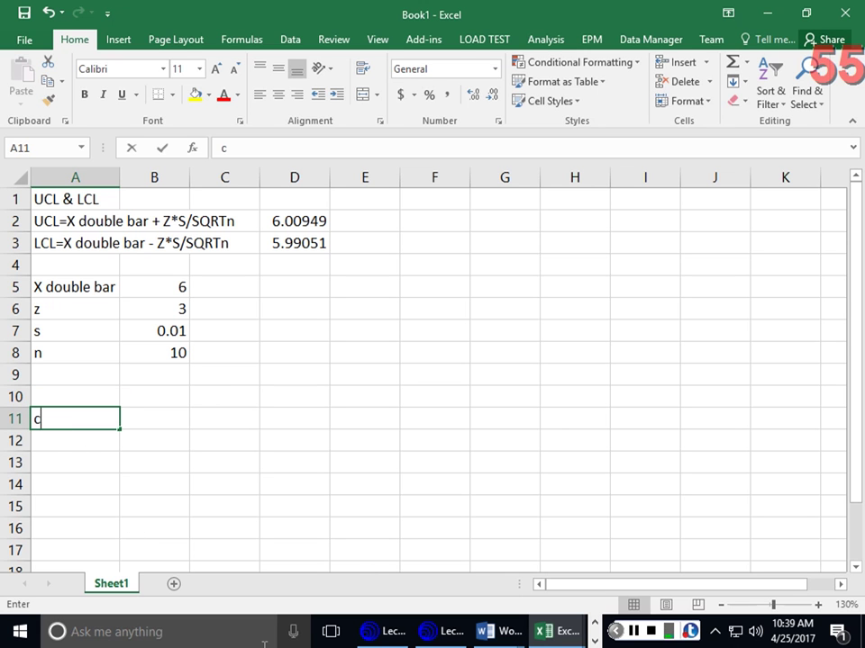
key(BackSpace)
key(BackSpace)
text(Cp)
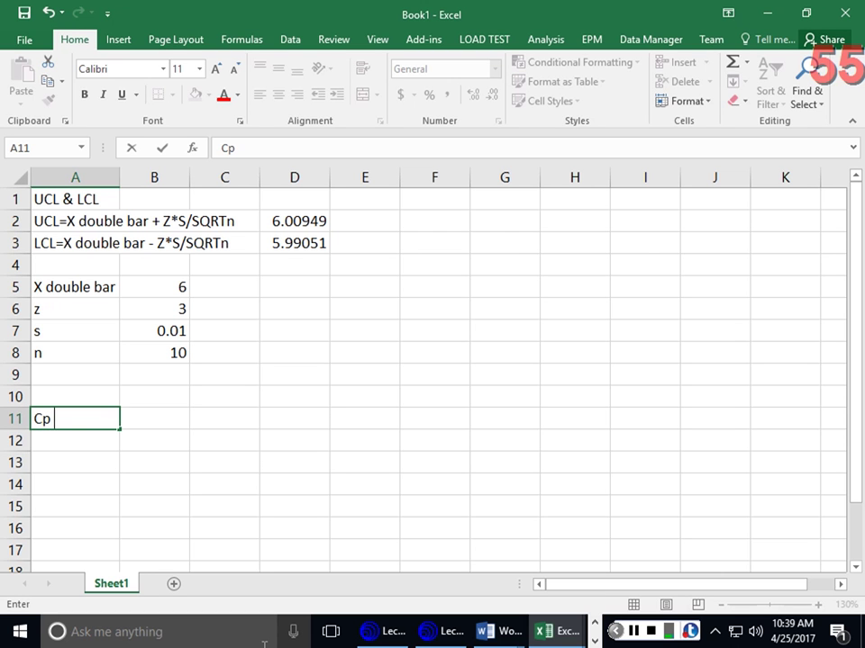
text( = USL - LSL))
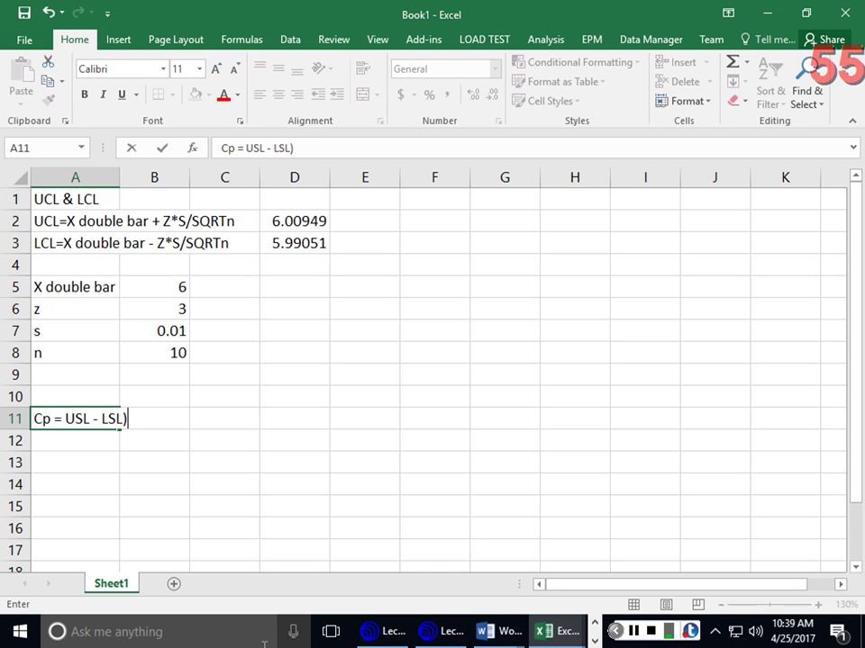
text( / 6*stand)
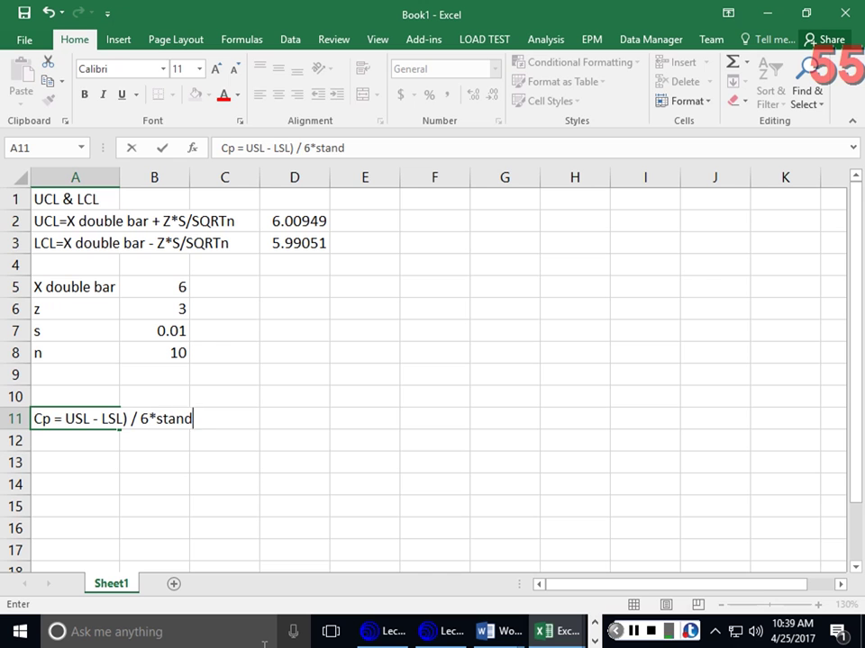
text(ard)
key(BackSpace)
key(BackSpace)
key(BackSpace)
key(BackSpace)
key(BackSpace)
key(BackSpace)
key(BackSpace)
text(igma)
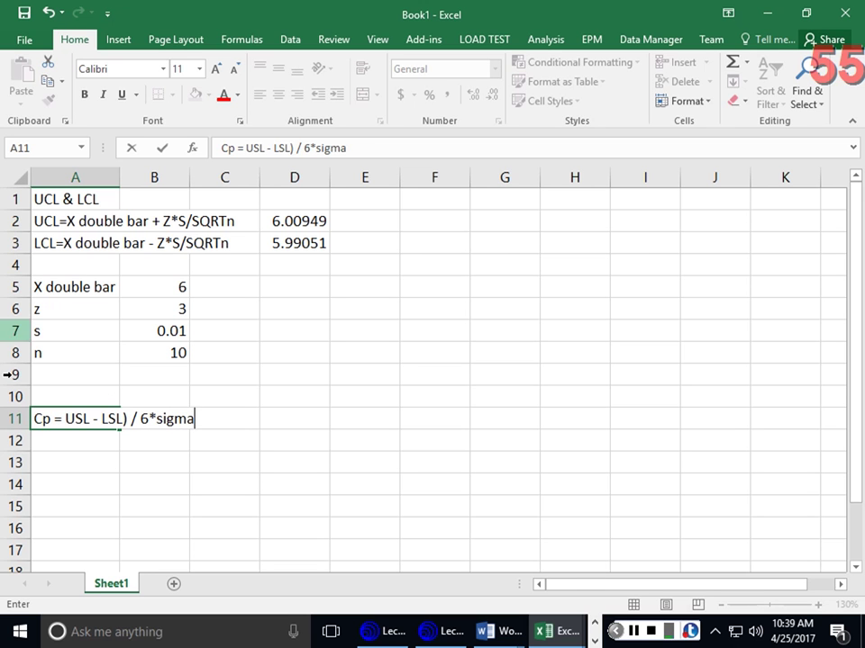
click(64, 417)
text(()
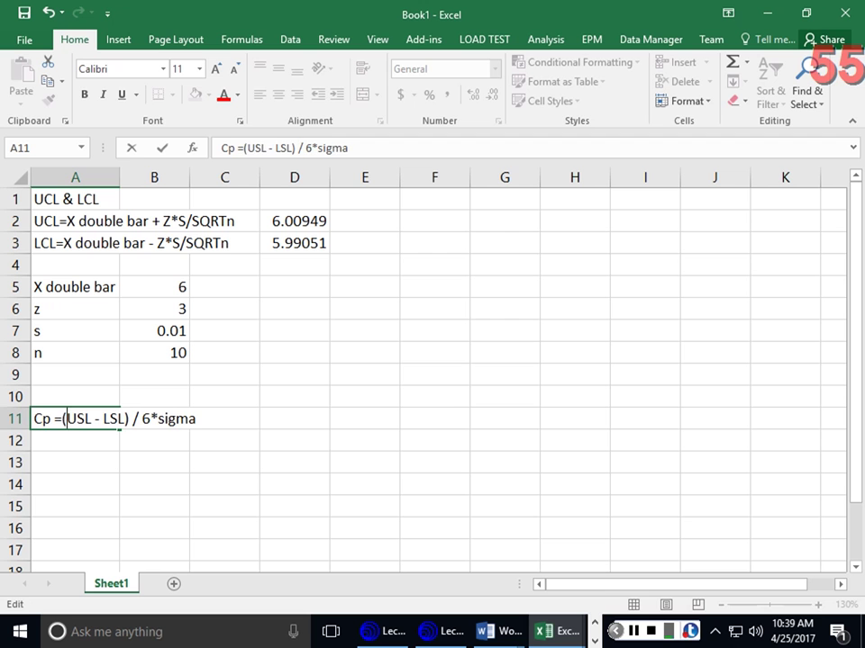
key(Return)
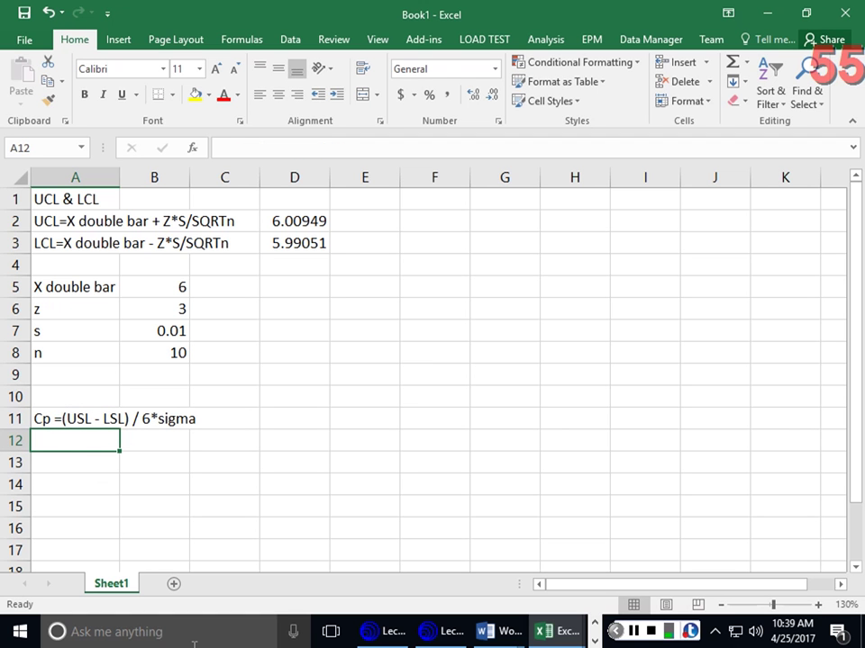
Add the inputs USL = 6.02 in row 12 and LSL = 5.98 in row 13, with labels in column A and values in column B.
text(USL)
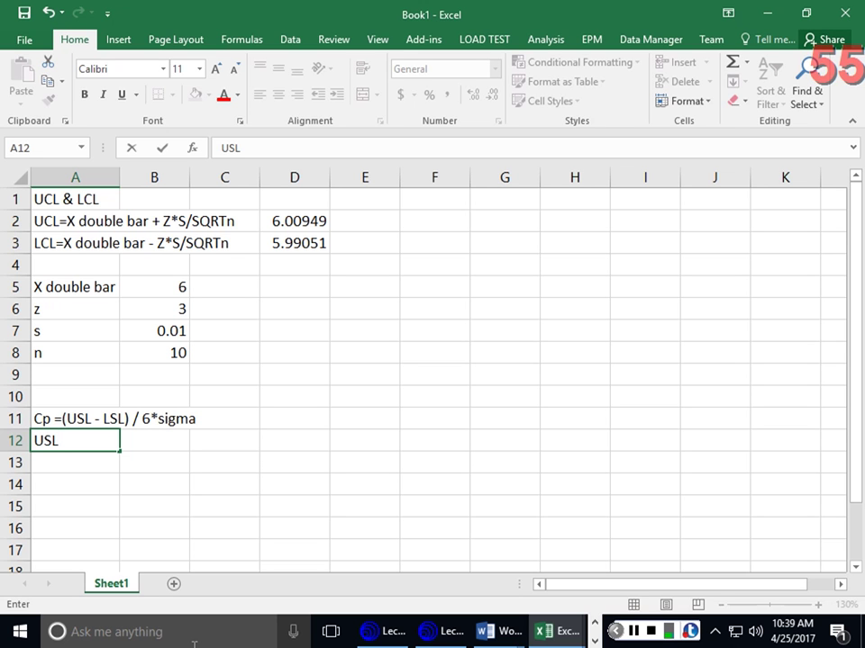
key(Tab)
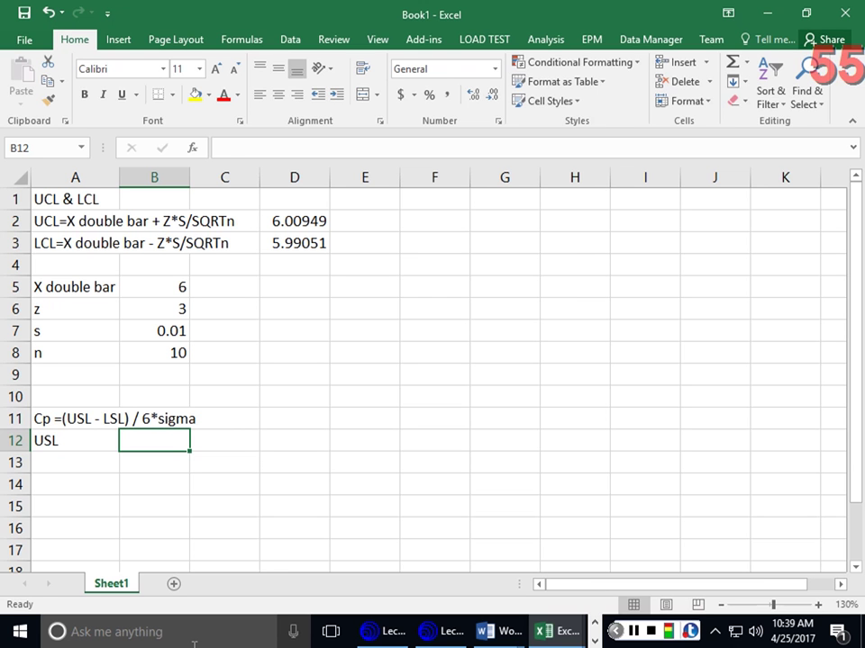
text(6.02)
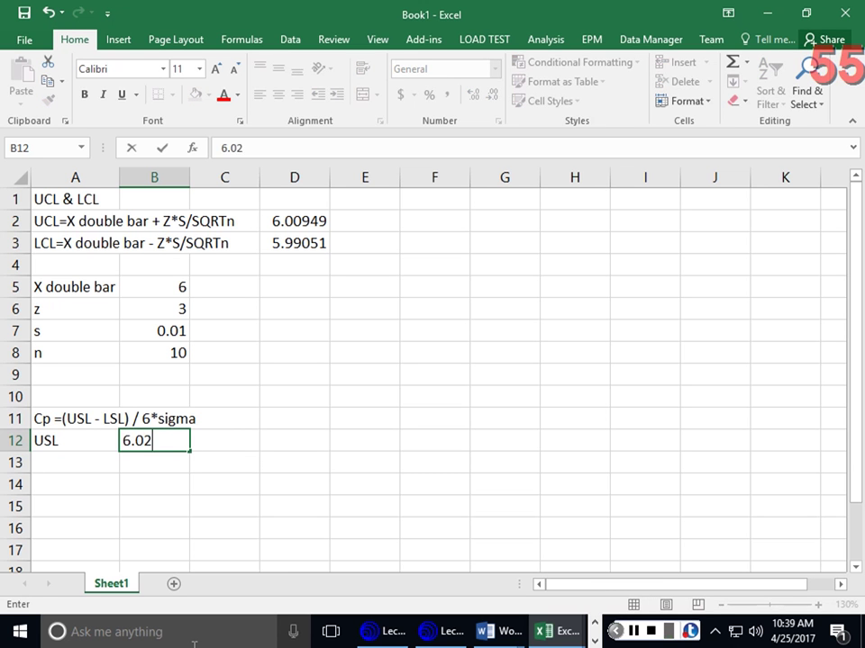
key(Return)
text(LSL)
key(Tab)
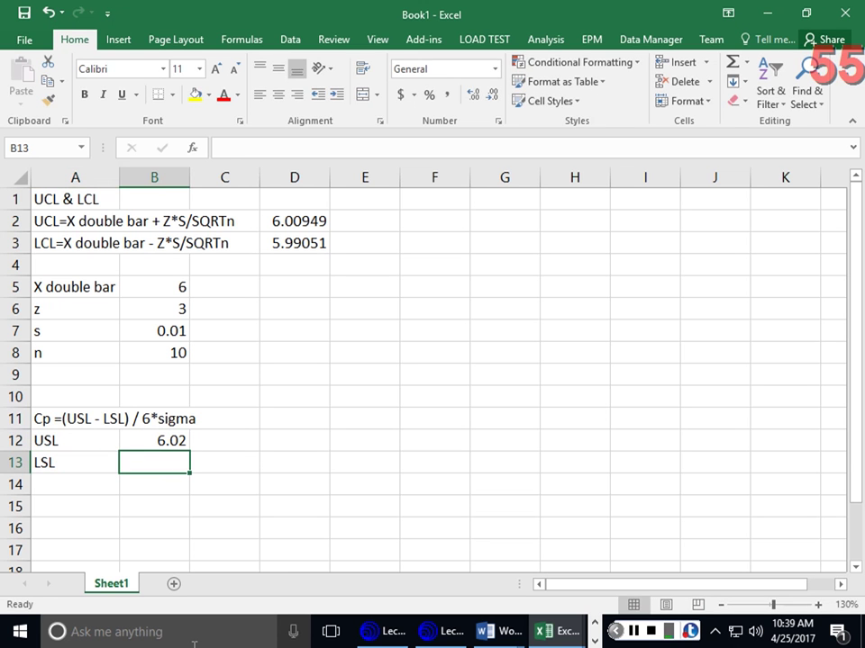
text(5.98)
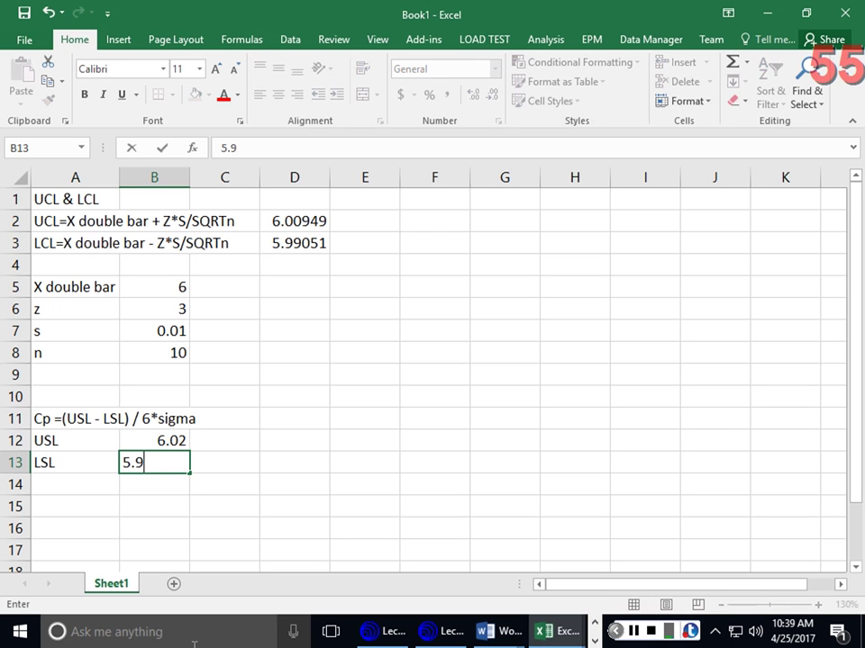
key(Return)
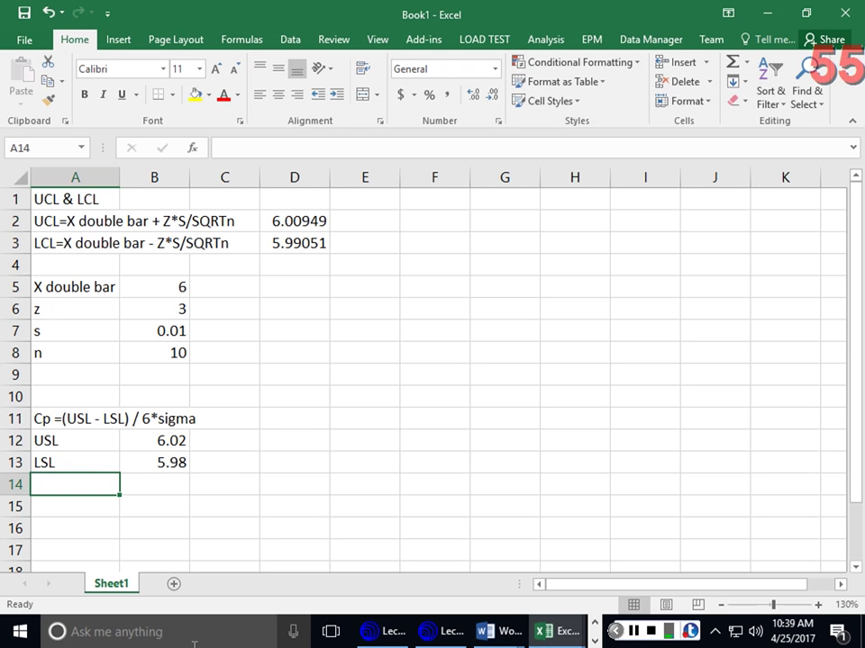
Calculate Cp in cell D11 with the formula =(B12-B13)/(6*B7).
click(308, 419)
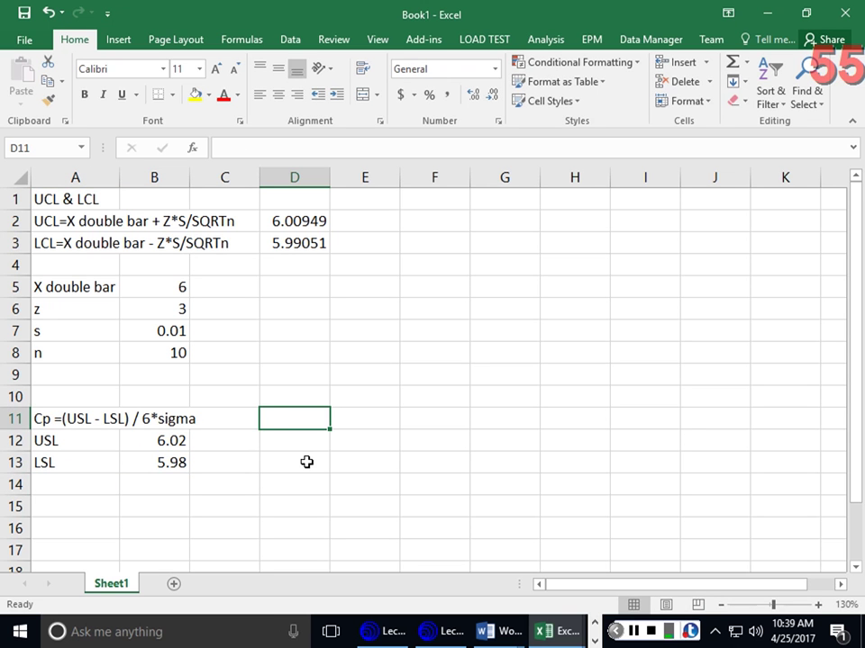
text(=()
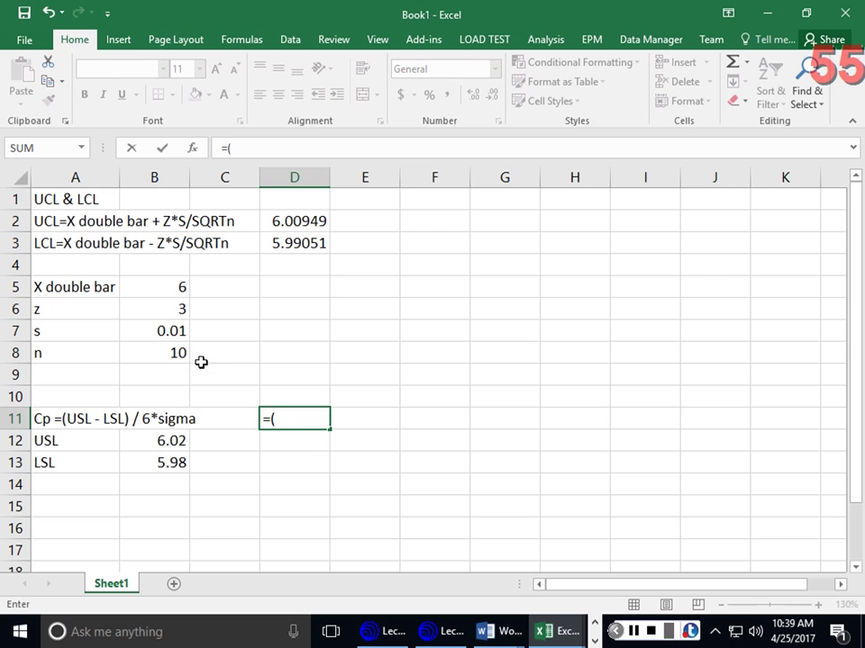
click(170, 441)
text(-)
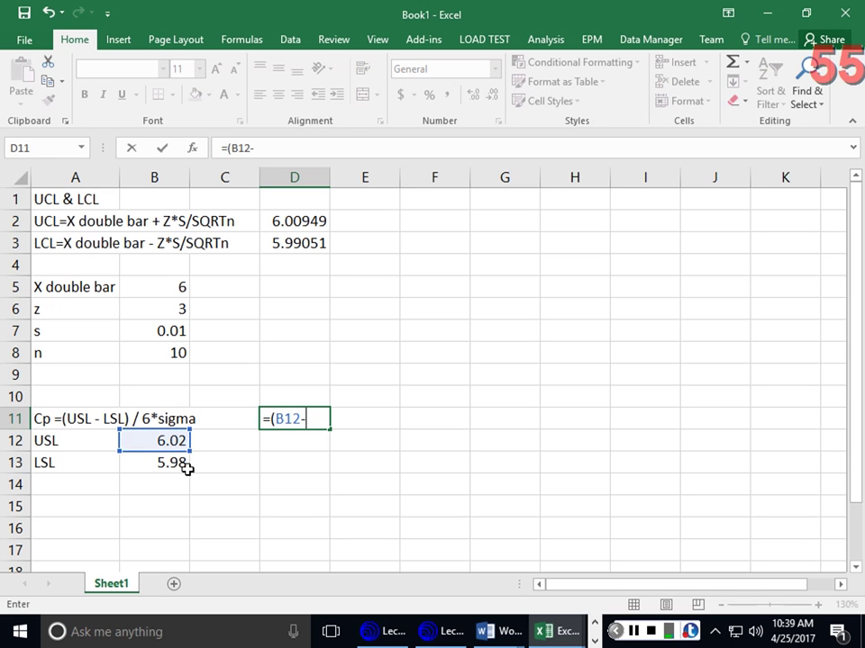
click(185, 464)
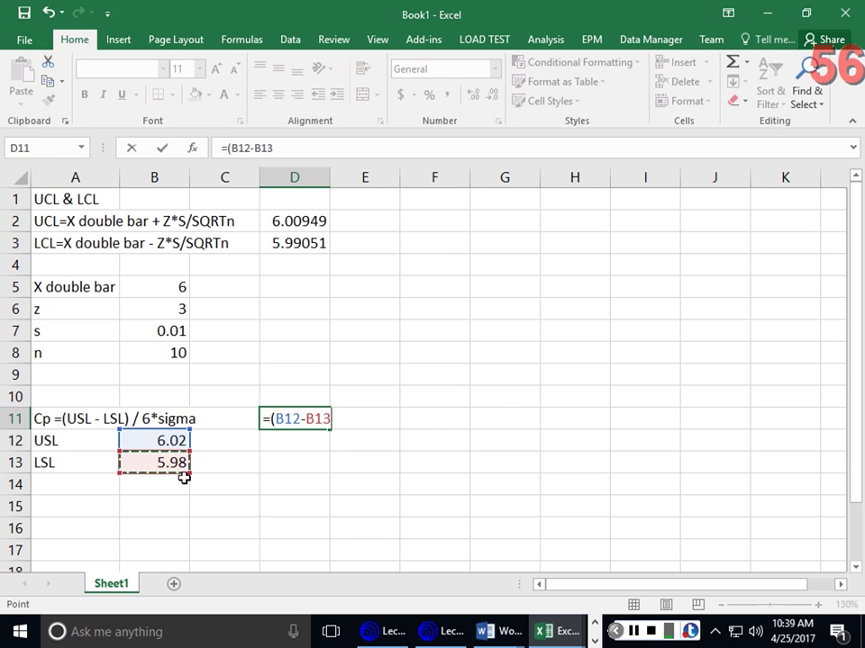
text())
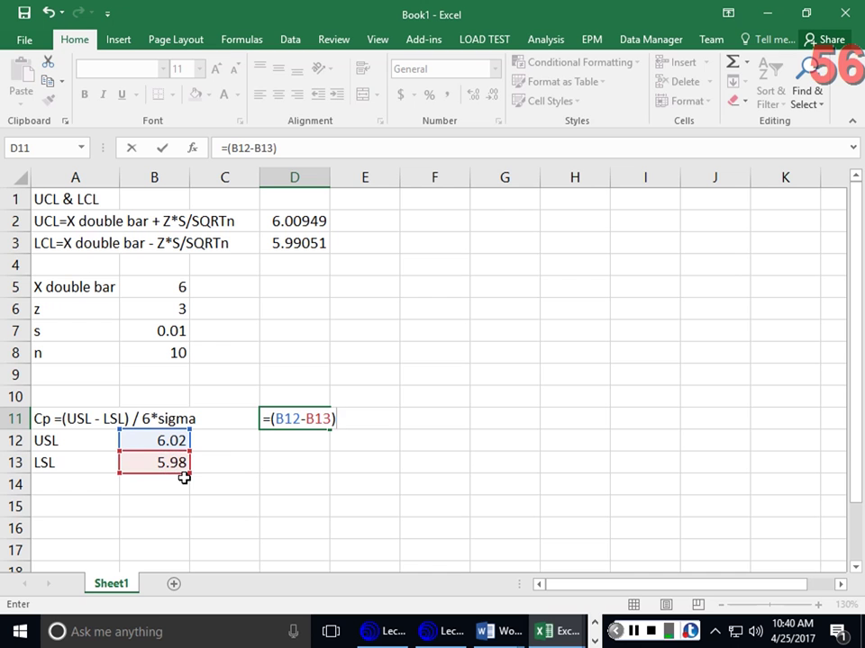
text(/6)
key(BackSpace)
text((6*)
click(151, 331)
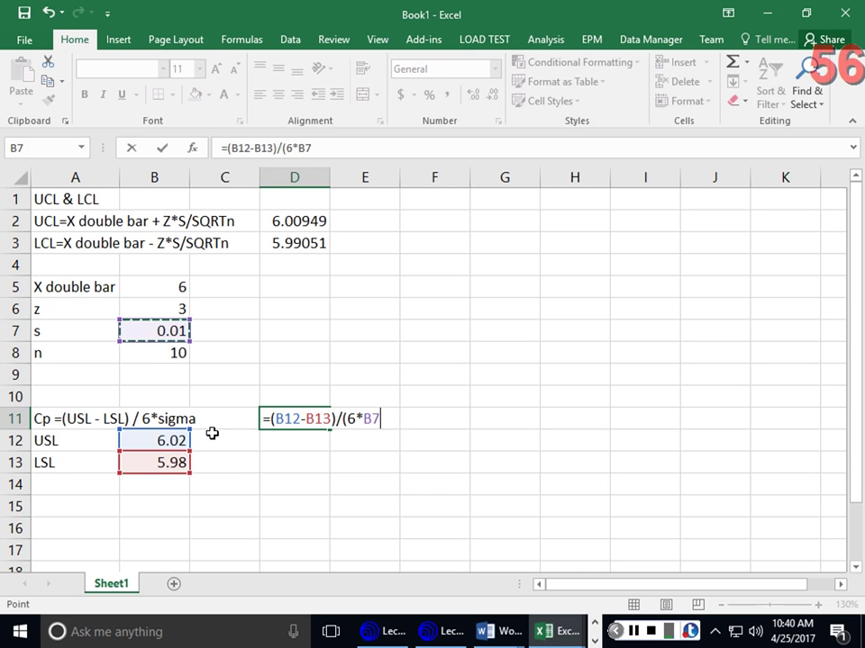
text())
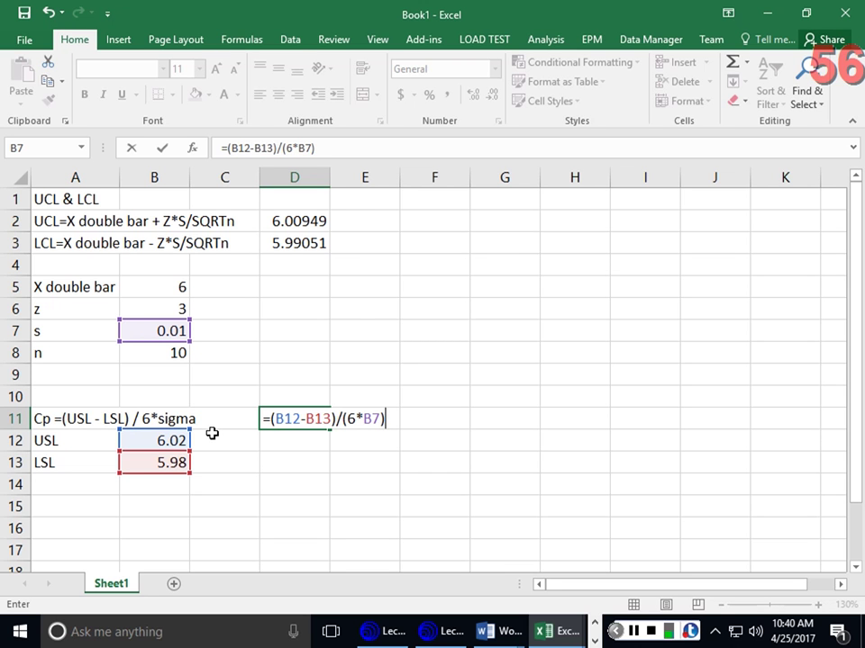
key(Return)
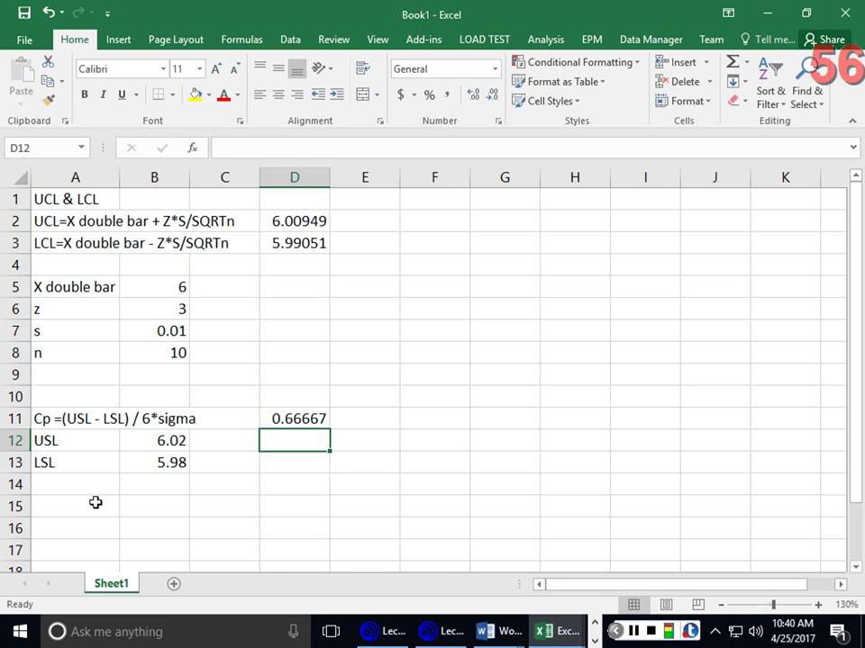
Enter the formula label "Cpk = min (USL-mean/ 3 *sigma)" in cell A15.
click(92, 506)
text(Cp)
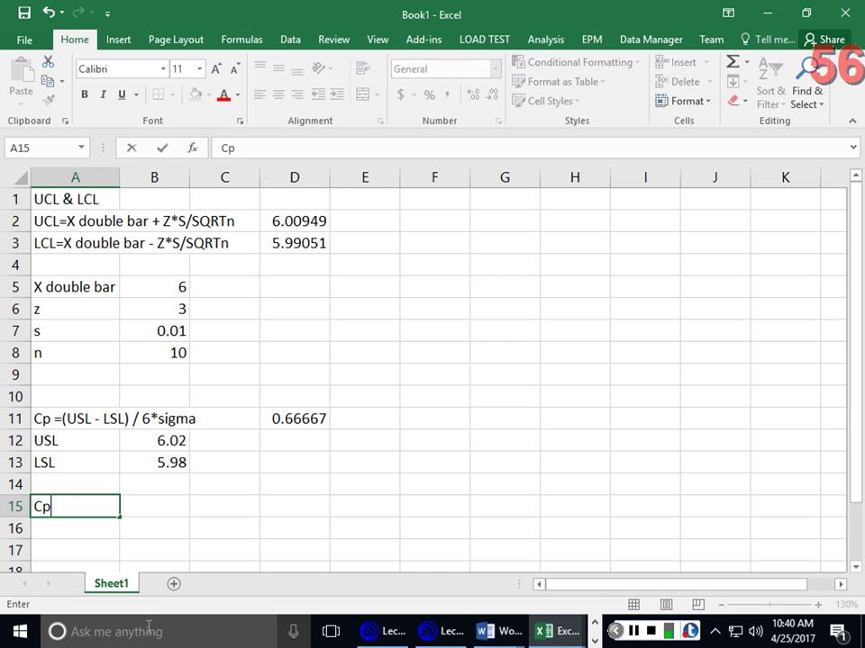
text(k = min ()
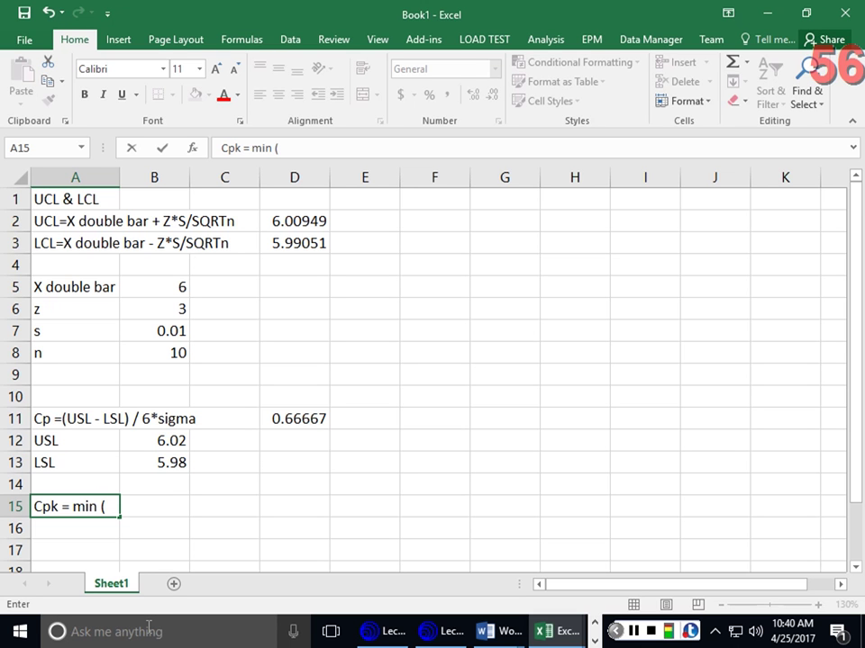
text(USL-mean/ 3)
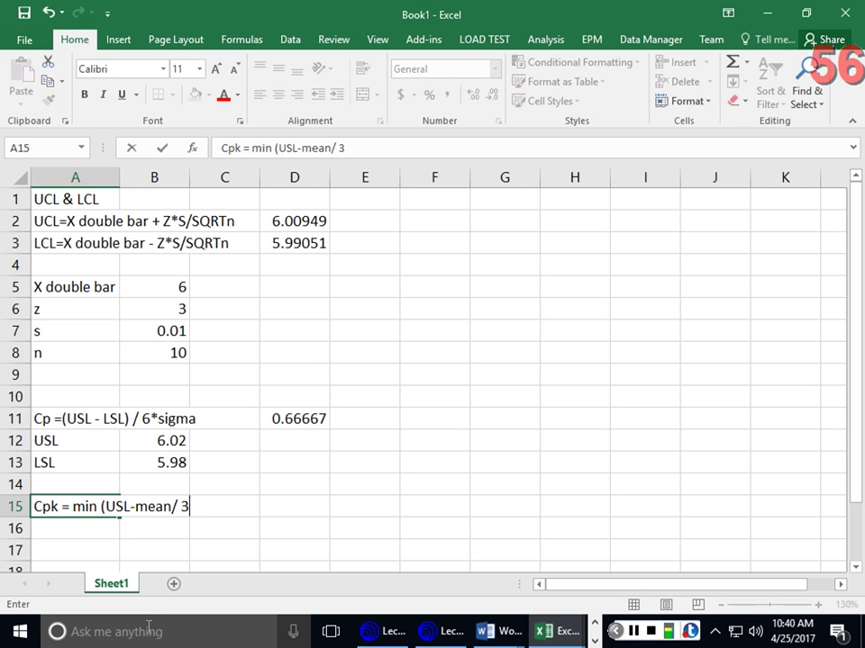
text( *sigma))
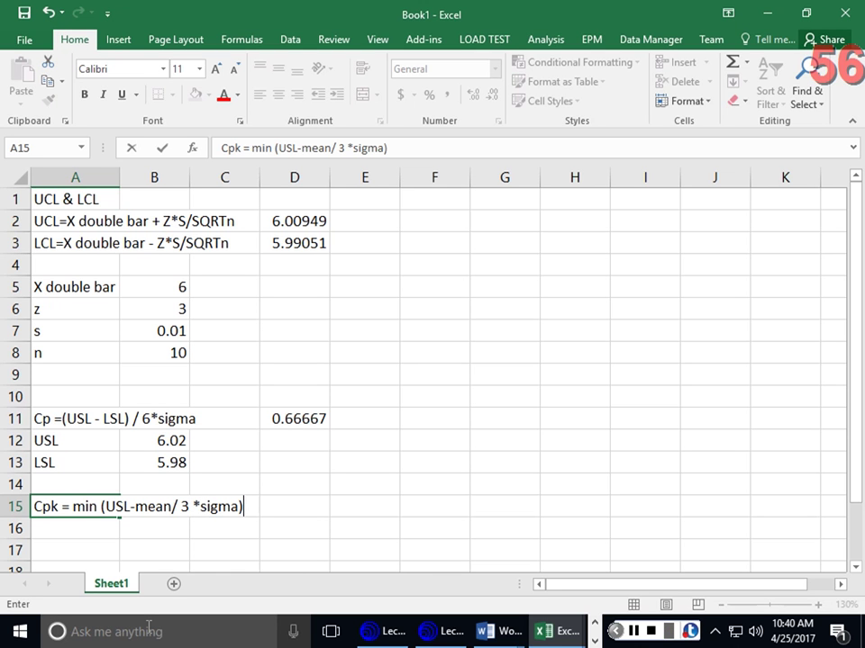
key(ctrl+Return)
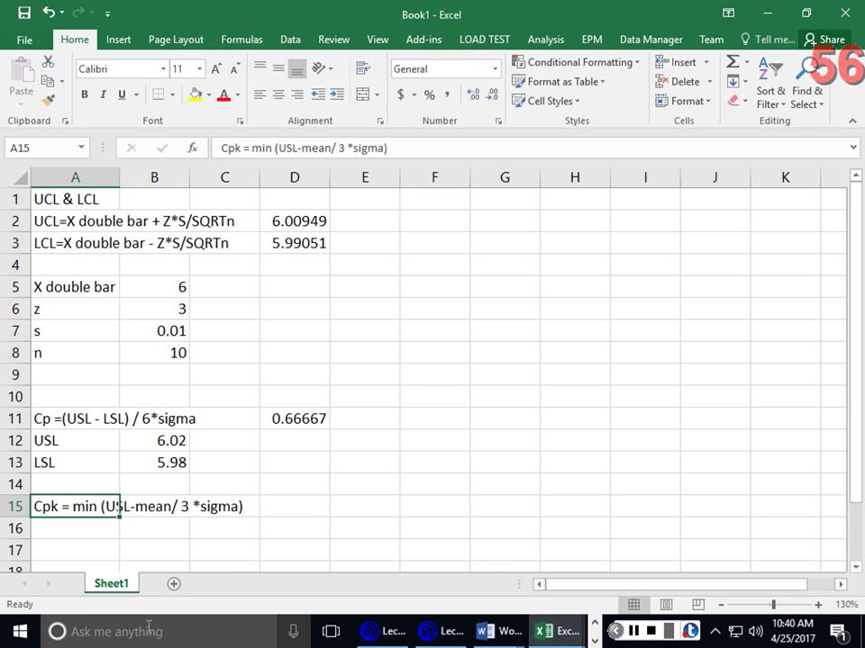
Add parentheses around the numerator and denominator in A15 so the label reads "Cpk = min ((USL-mean)/( 3 *sigma))".
click(277, 147)
text(()
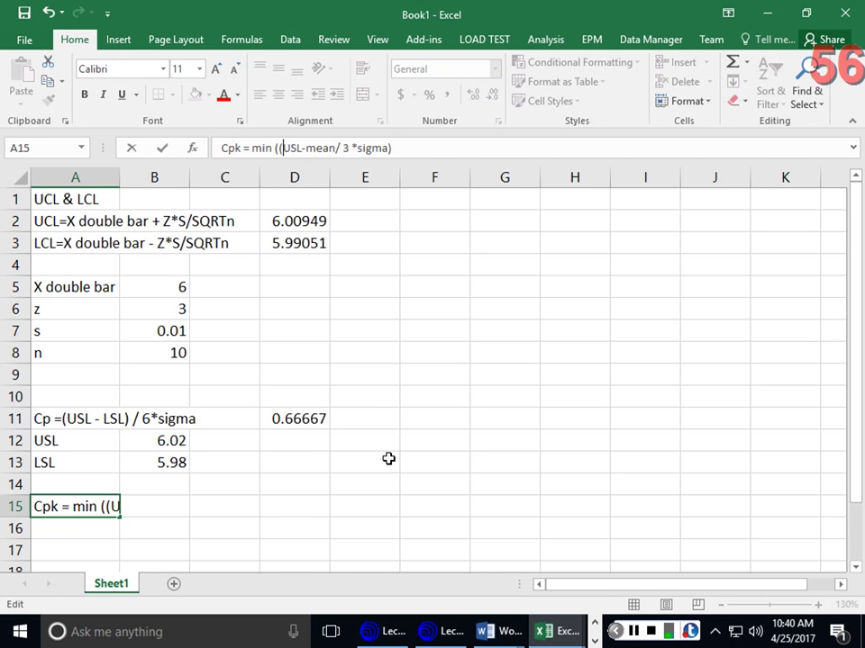
click(346, 148)
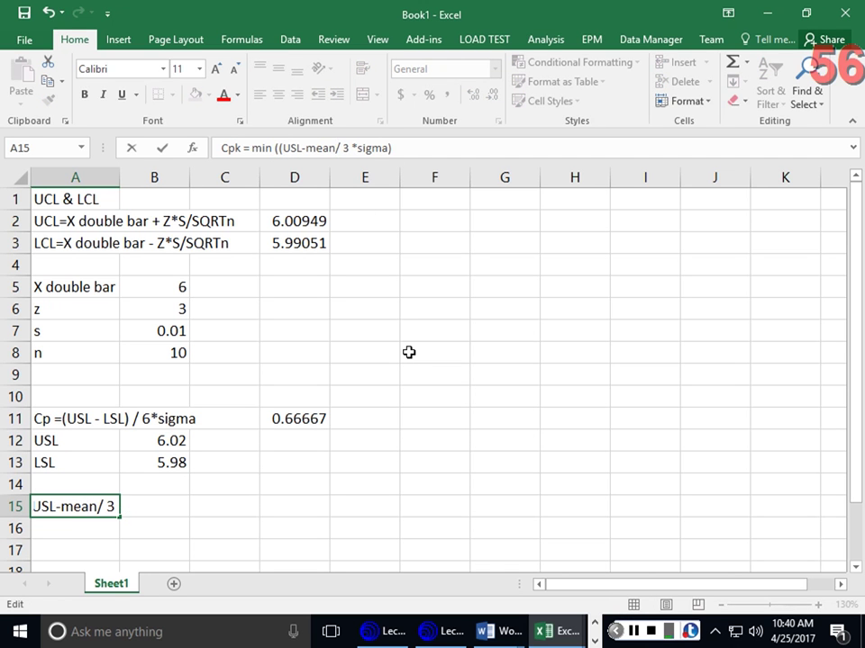
text()/)
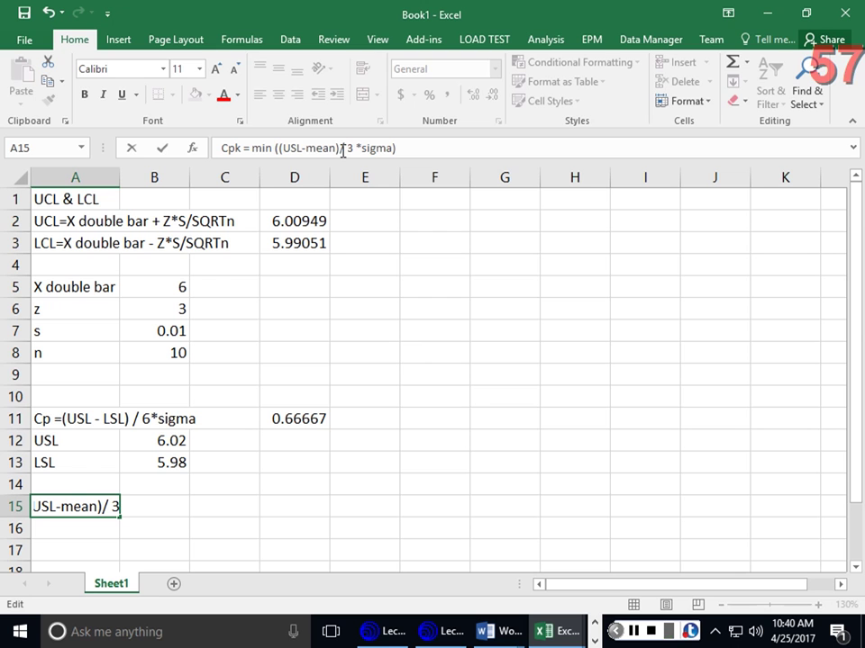
text(()
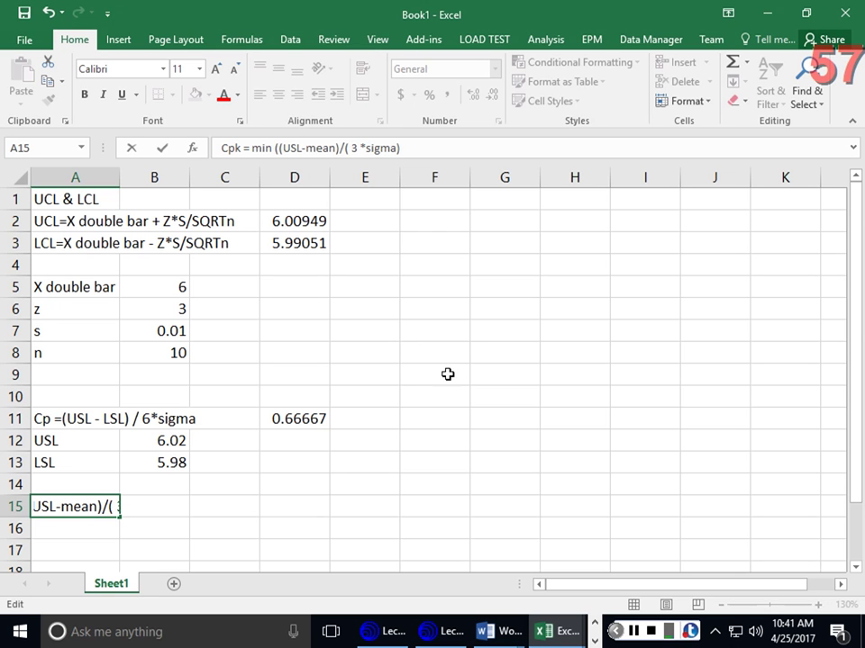
key(End)
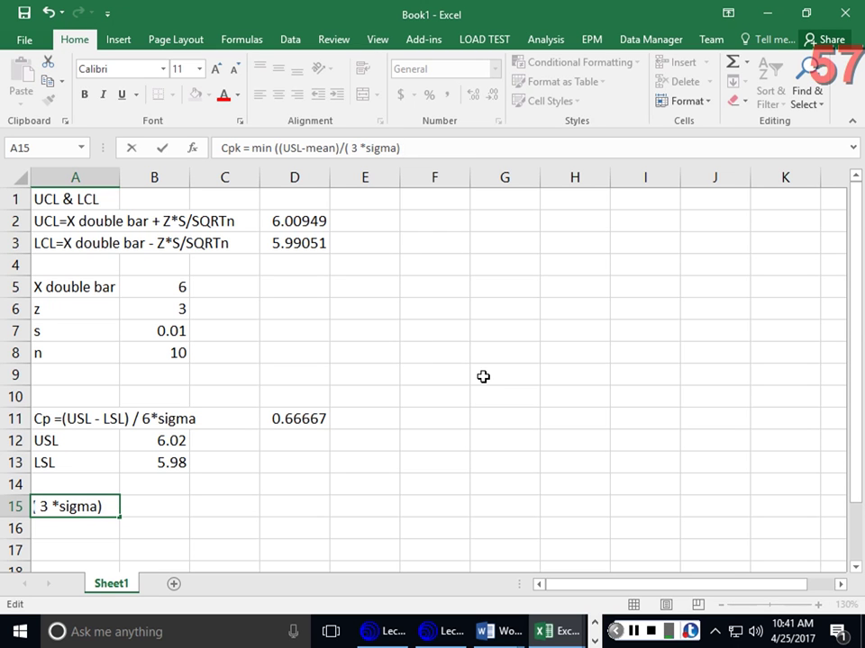
text())
click(184, 531)
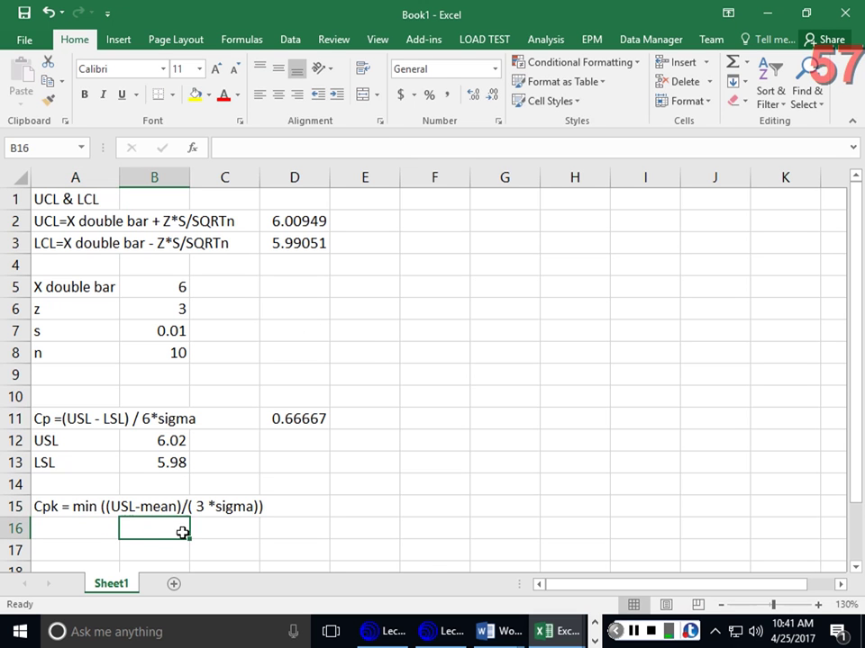
Append the second Cpk term to the label in A15 so it continues with ", ((Mean - LSL)/(3*sigma))".
click(77, 531)
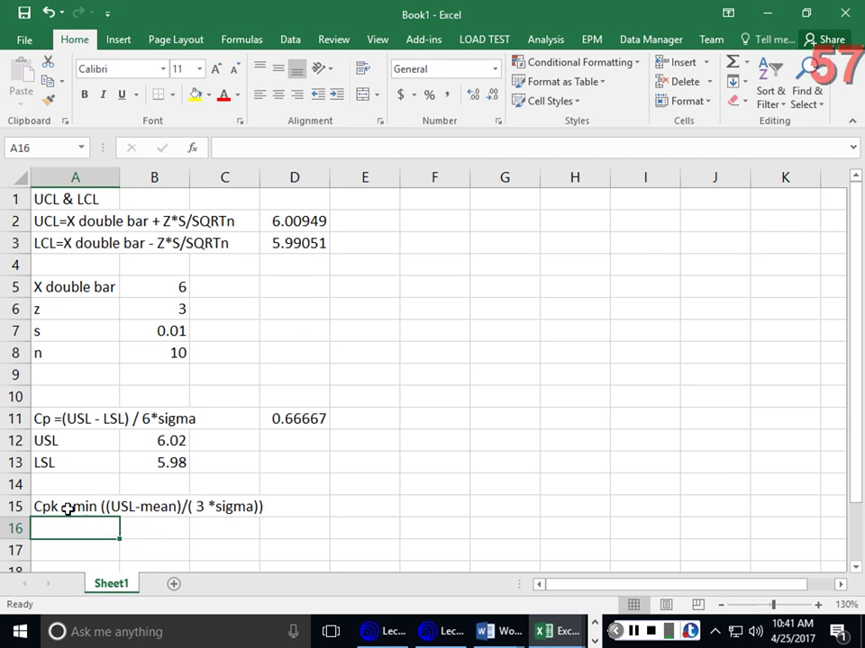
click(67, 506)
click(419, 144)
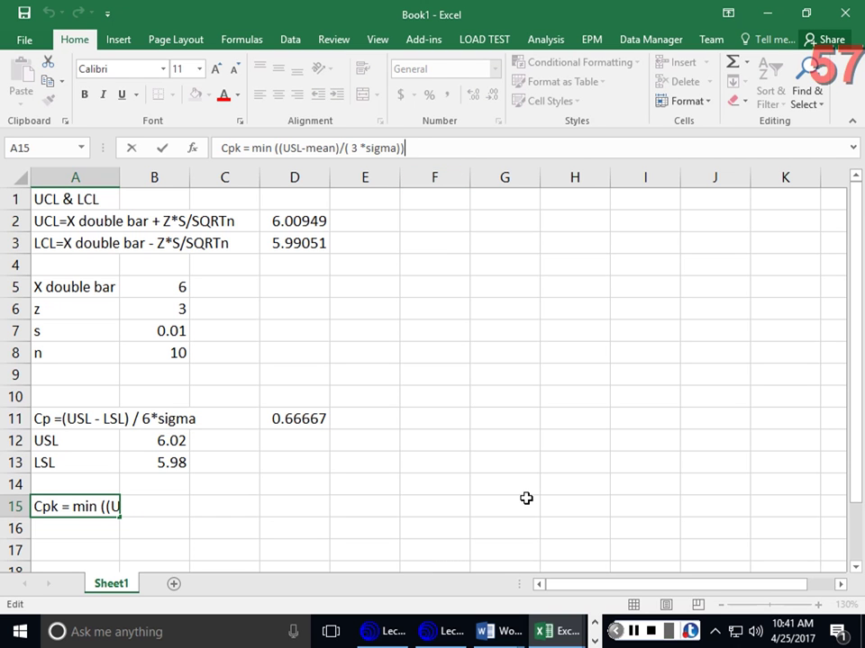
text(, )
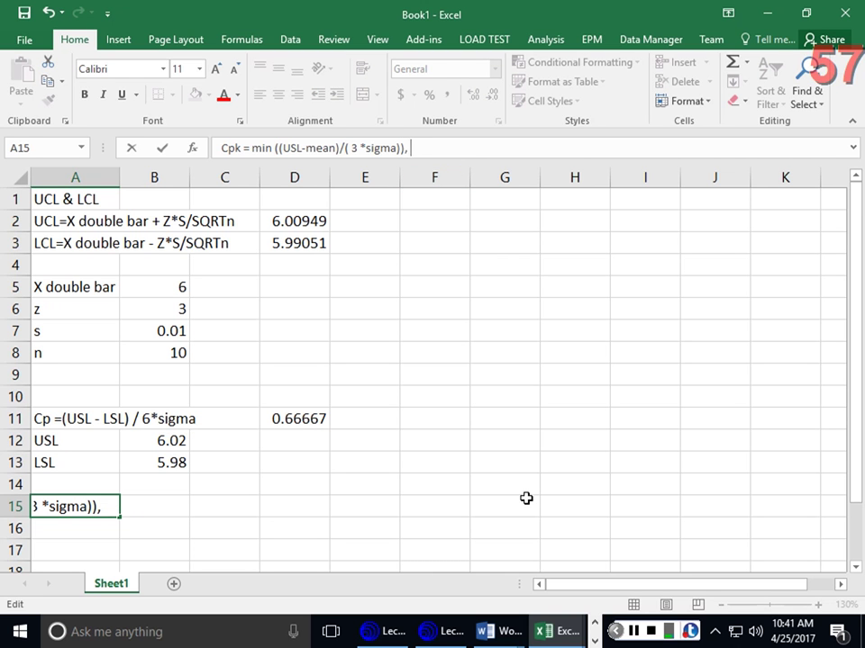
text(((Mena)
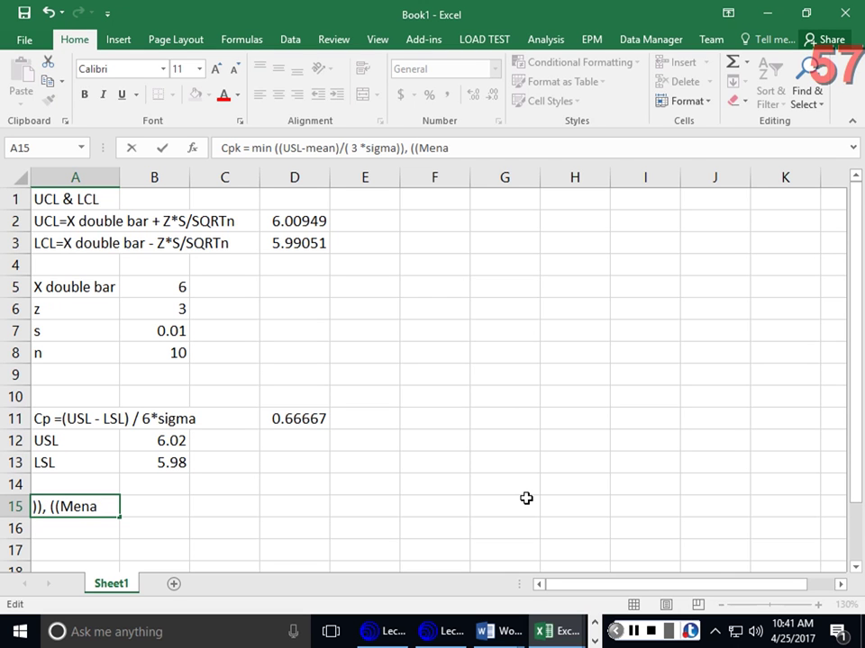
key(BackSpace)
key(BackSpace)
text(an - LS)
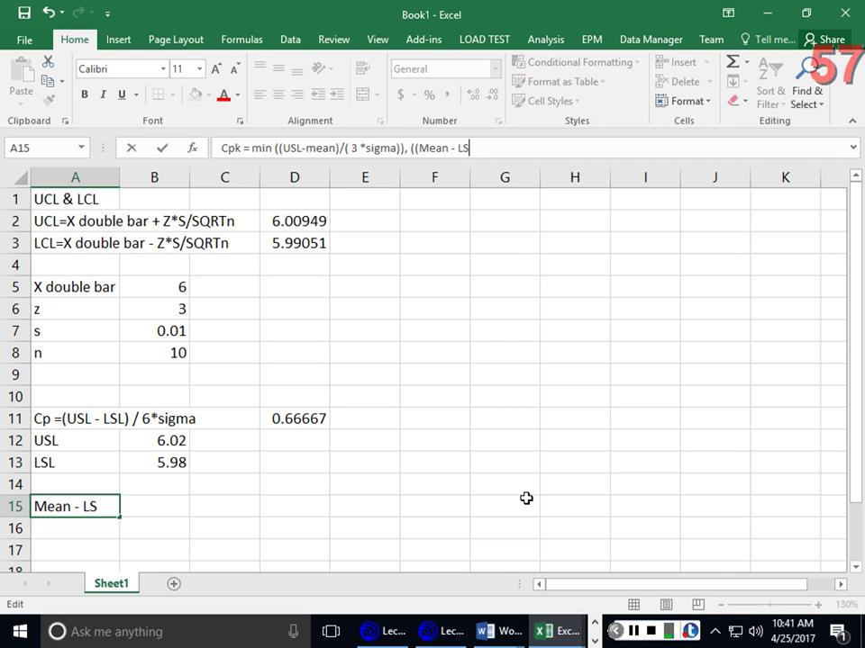
text(L)/(3*sigma))
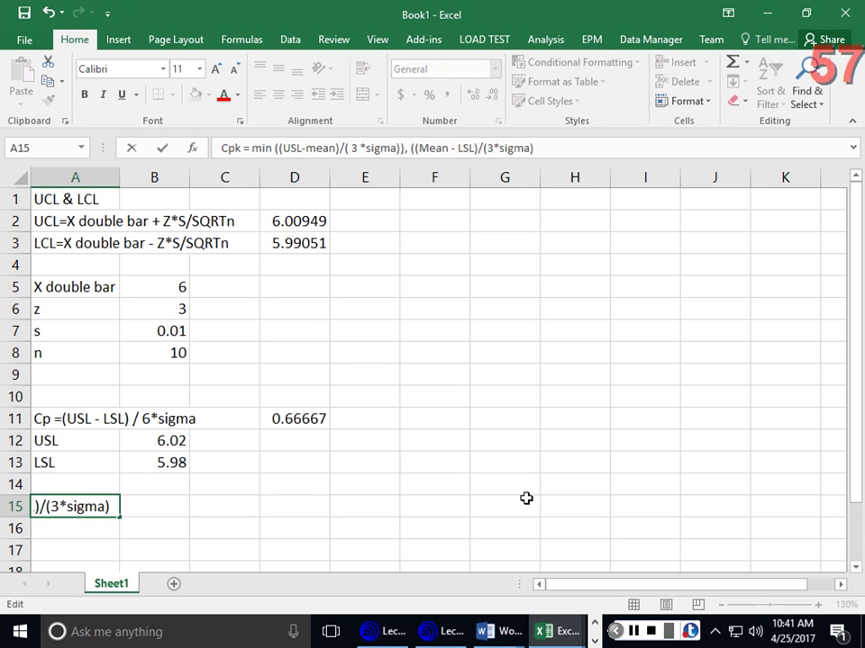
text())
key(Return)
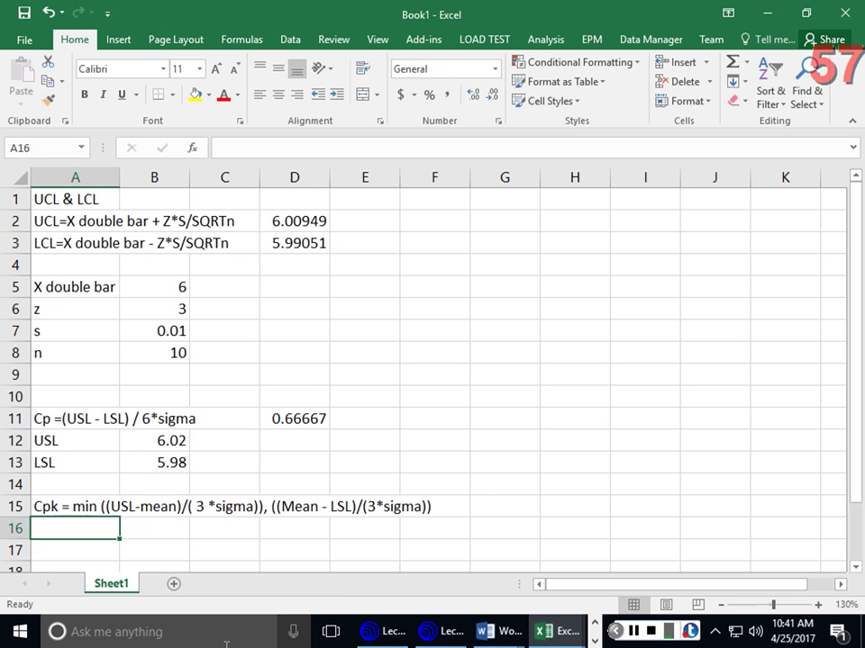
Enter the note "Change mean of the process = 5.95" in cell A16.
text(Change mean )
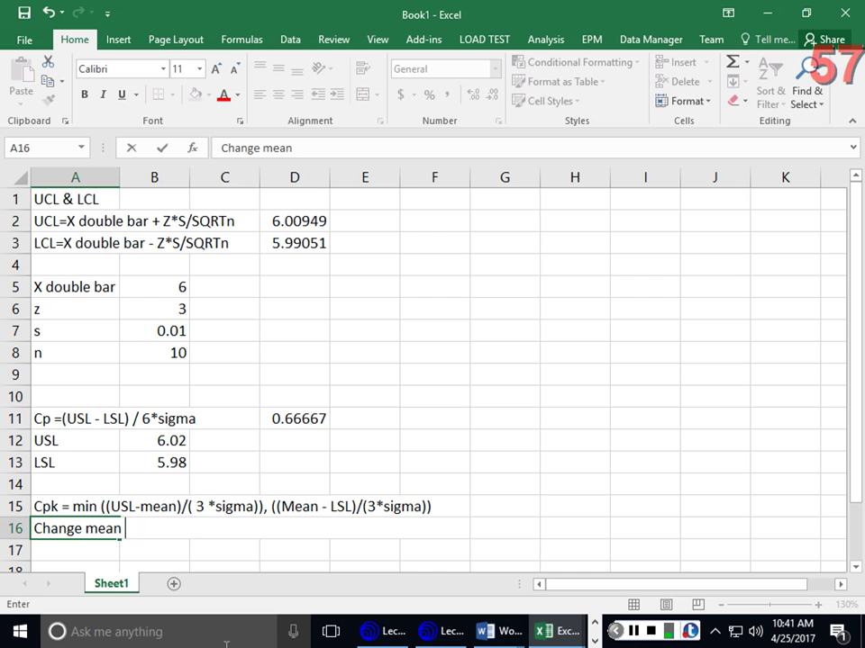
text(of the process )
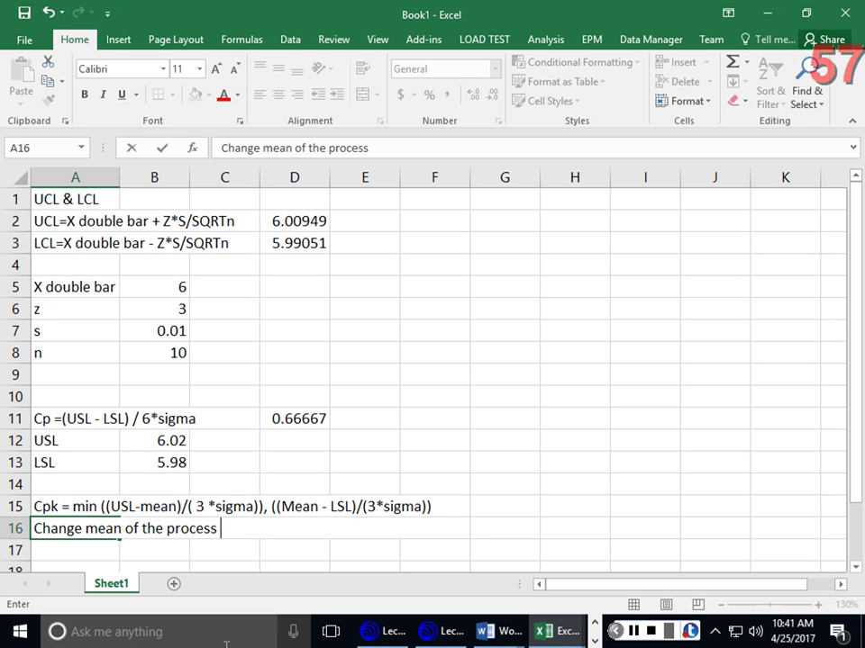
text(= 5.95)
key(Return)
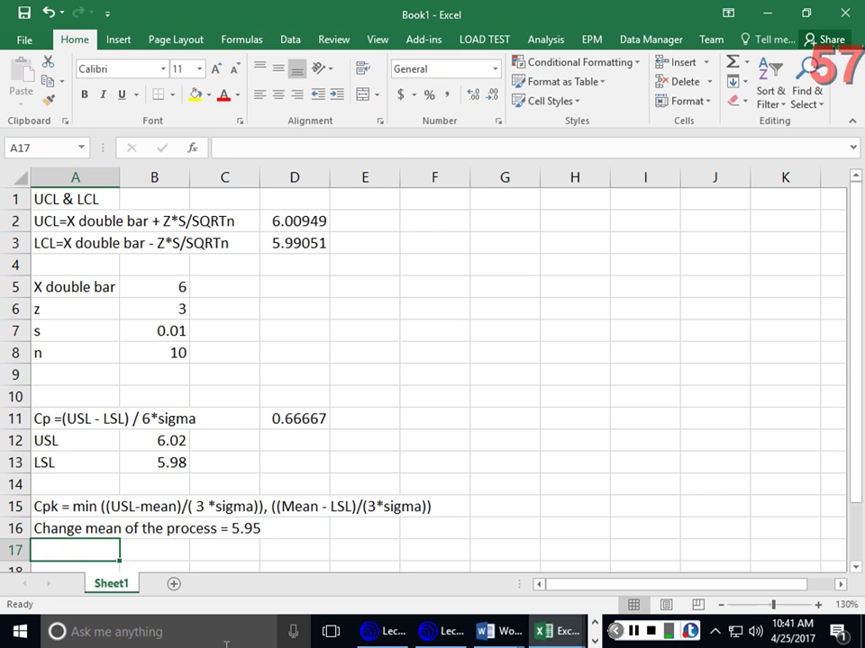
Write the first Cpk term as the text "=(6.02 - 5.95)/(3*.01)" in cell A18, leaving row 17 blank.
key(Return)
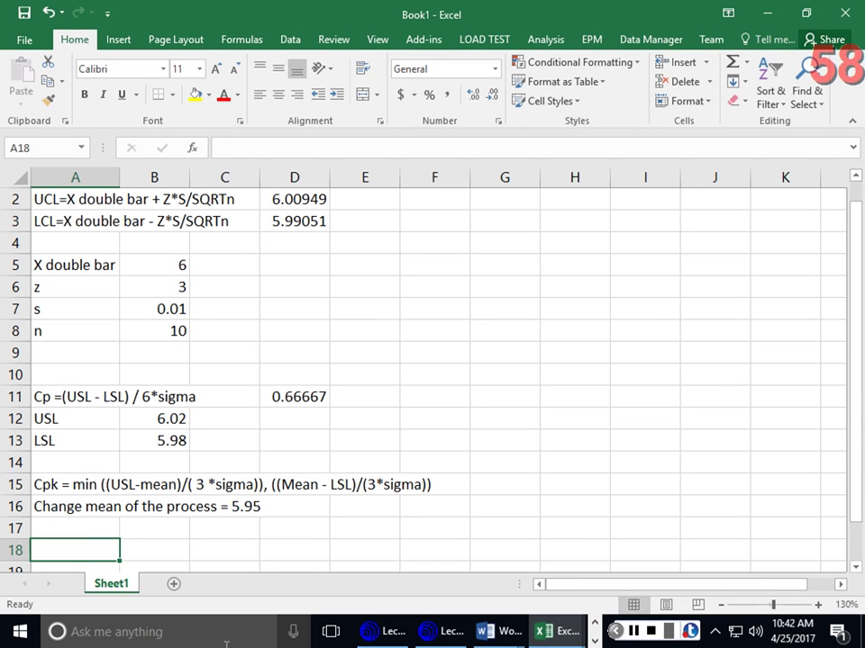
text(=)
key(BackSpace)
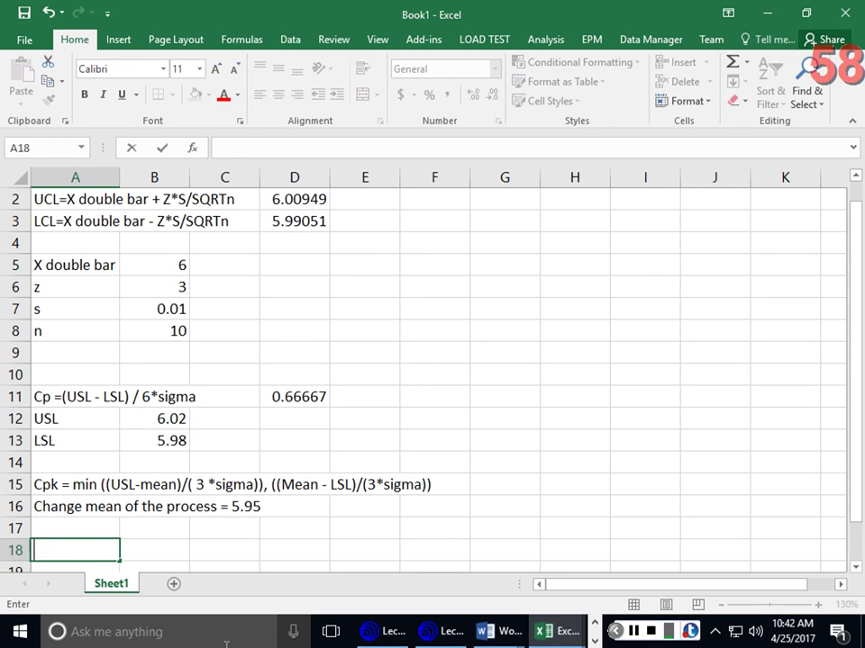
text('=)
text((9.0)
key(BackSpace)
key(BackSpace)
key(BackSpace)
text(6.02)
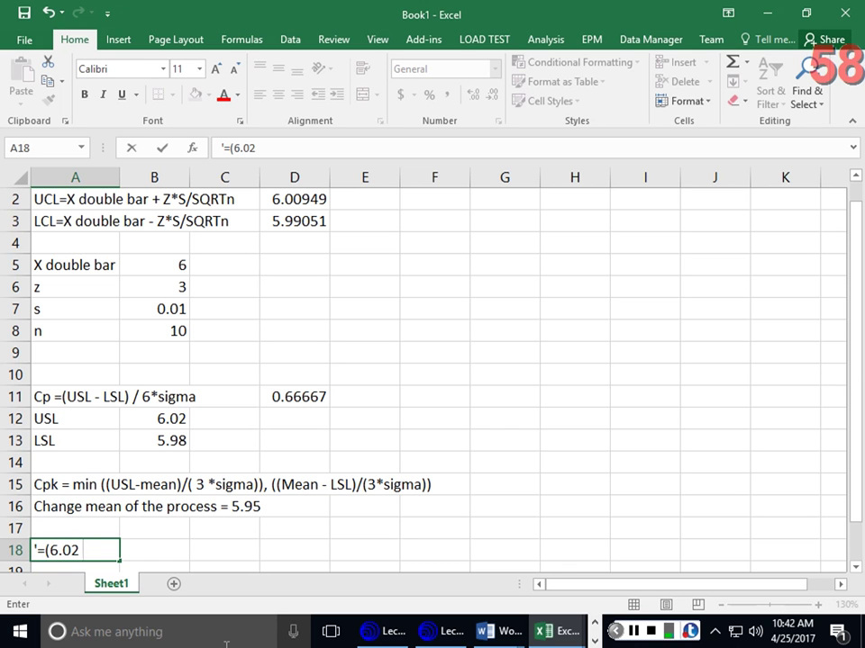
text( - 5.95)/)
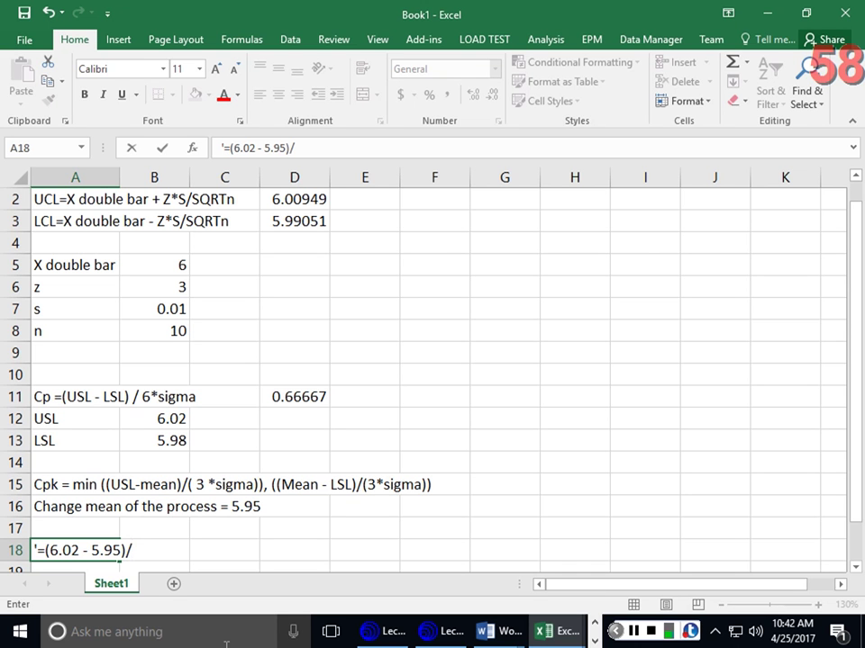
text((3*.01))
key(Return)
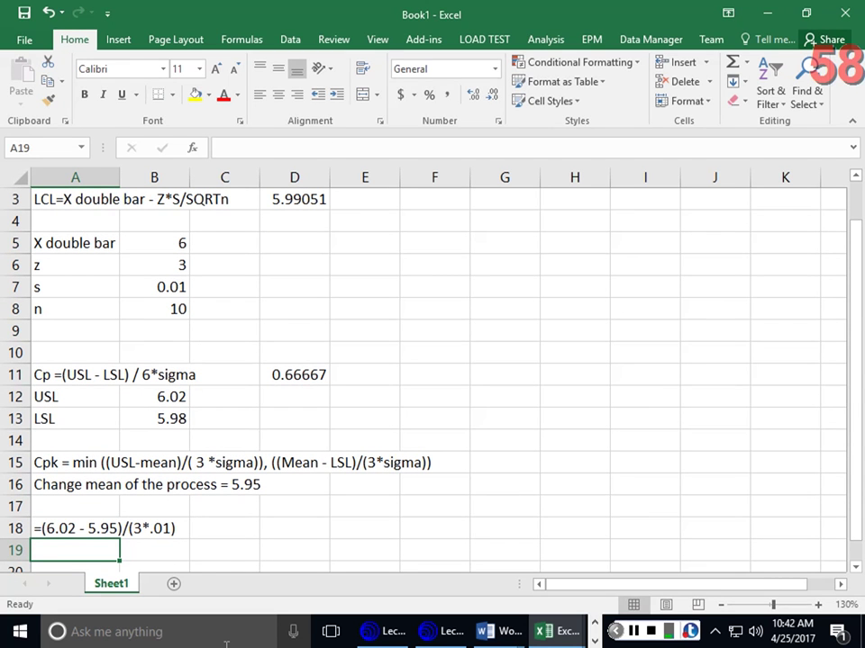
Write the second Cpk term as the text "=(5.95 - 5.98)/(3*.01)" in cell A19.
text('=)
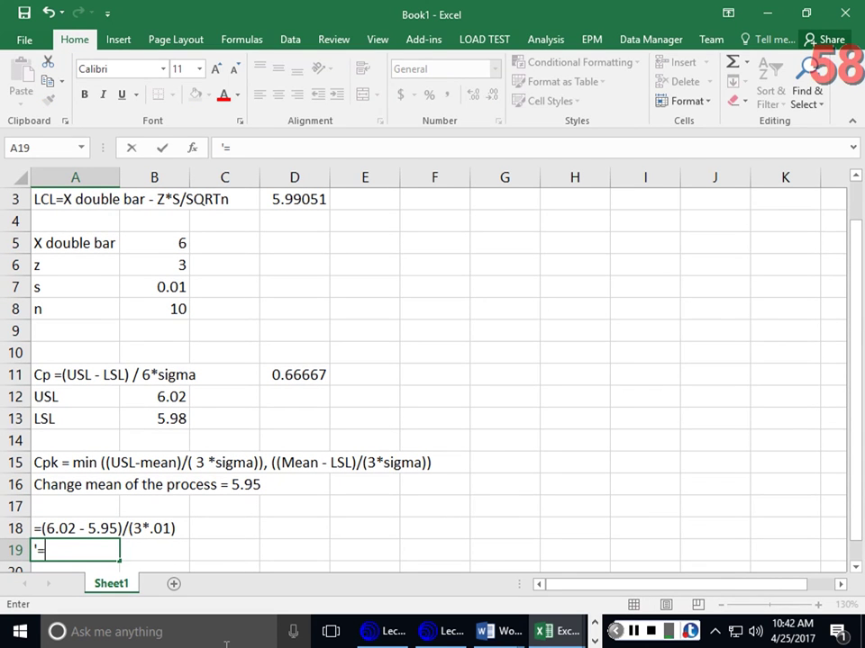
text((5.95)
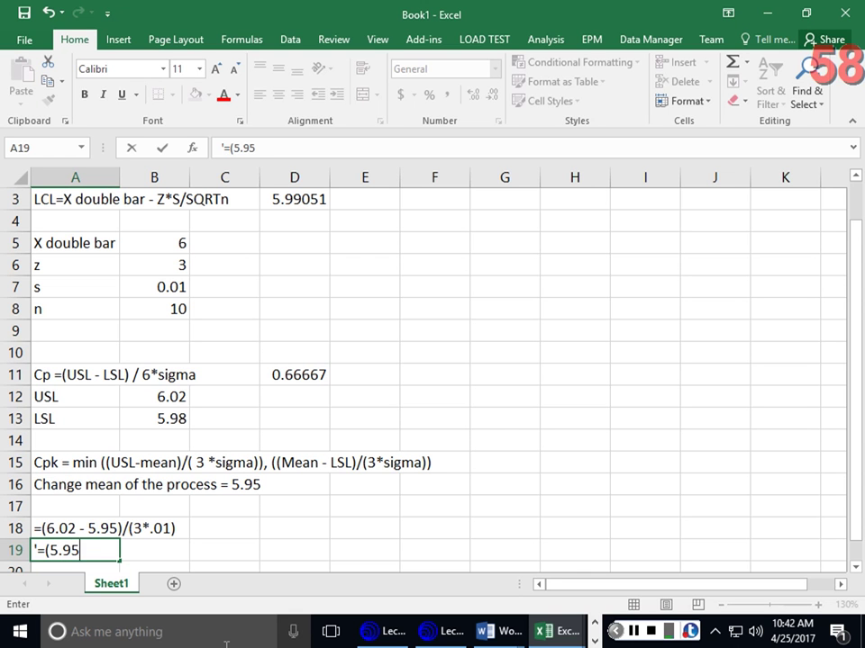
text( - 5.98)
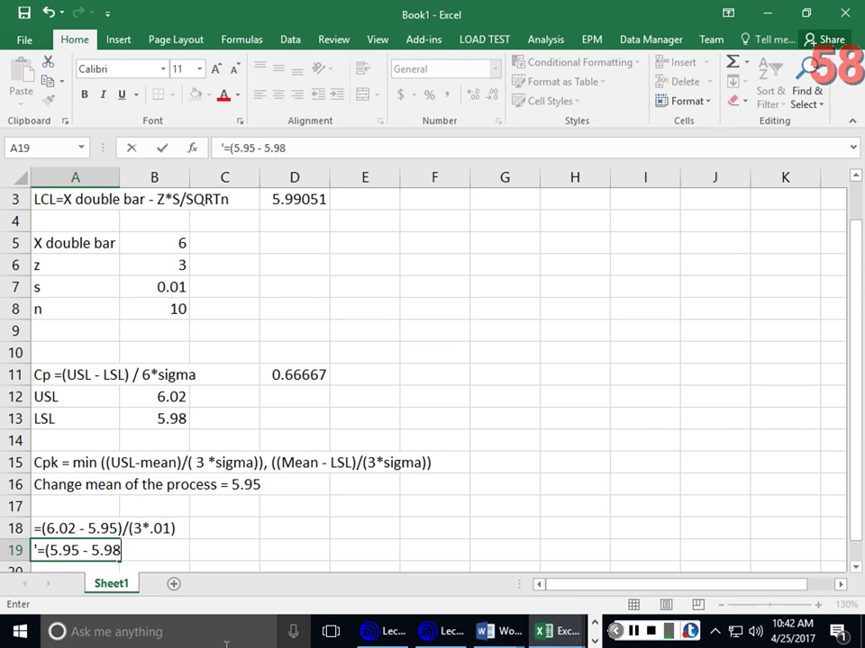
text()/(3*.01)
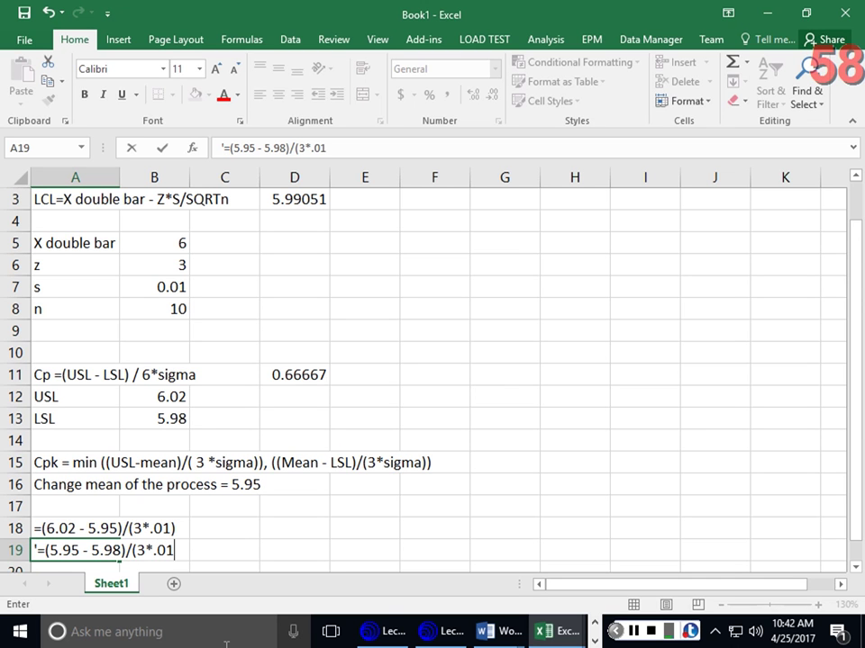
text())
key(Return)
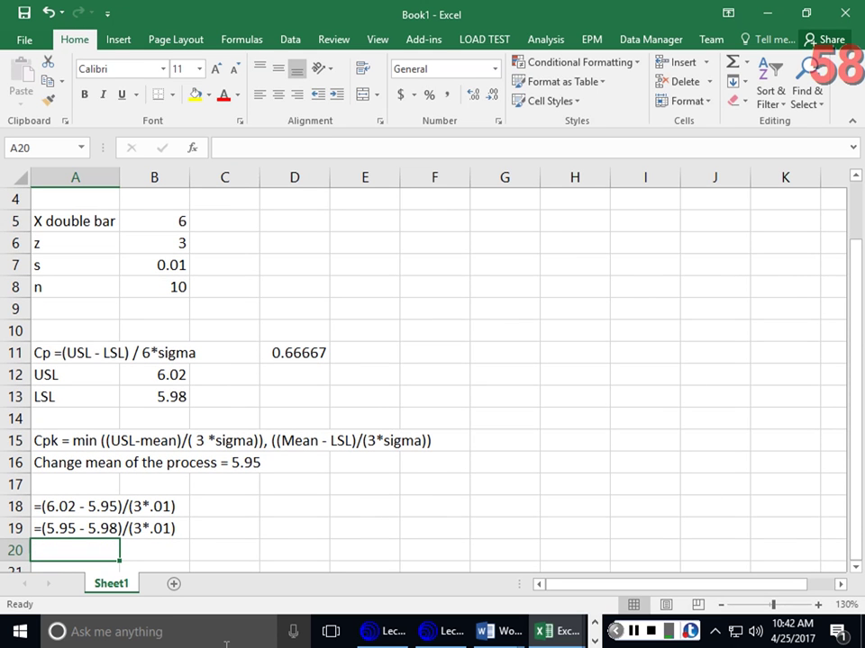
Calculate the first Cpk term in cell C18 with the formula =((B12-5.95)/(3*.01)).
click(62, 461)
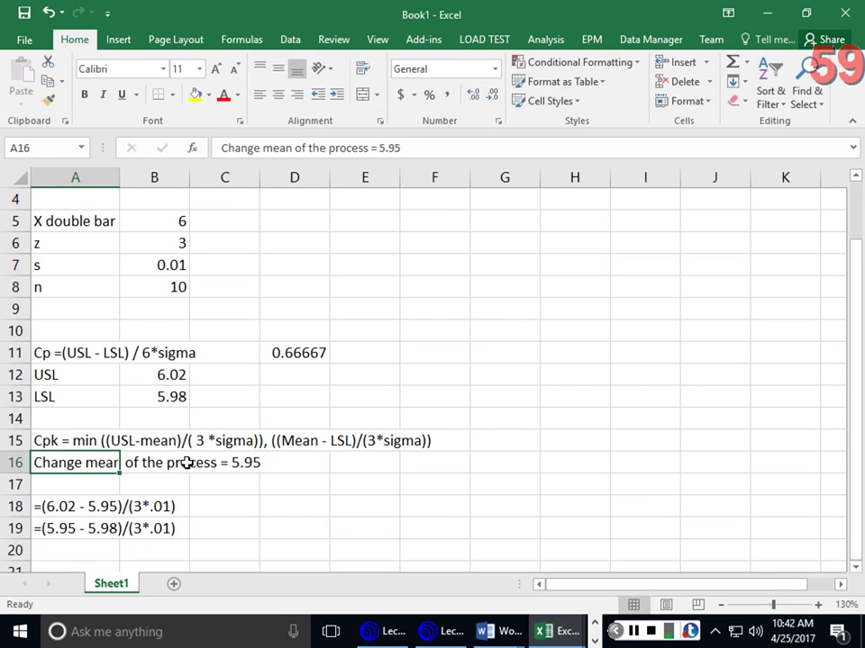
click(53, 544)
scroll(70, 542, down, 1)
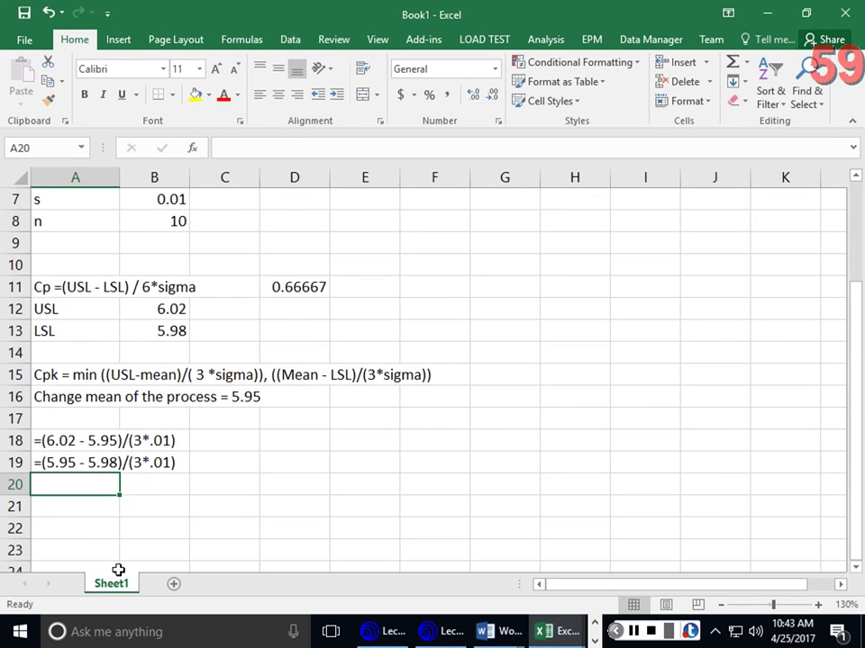
click(227, 445)
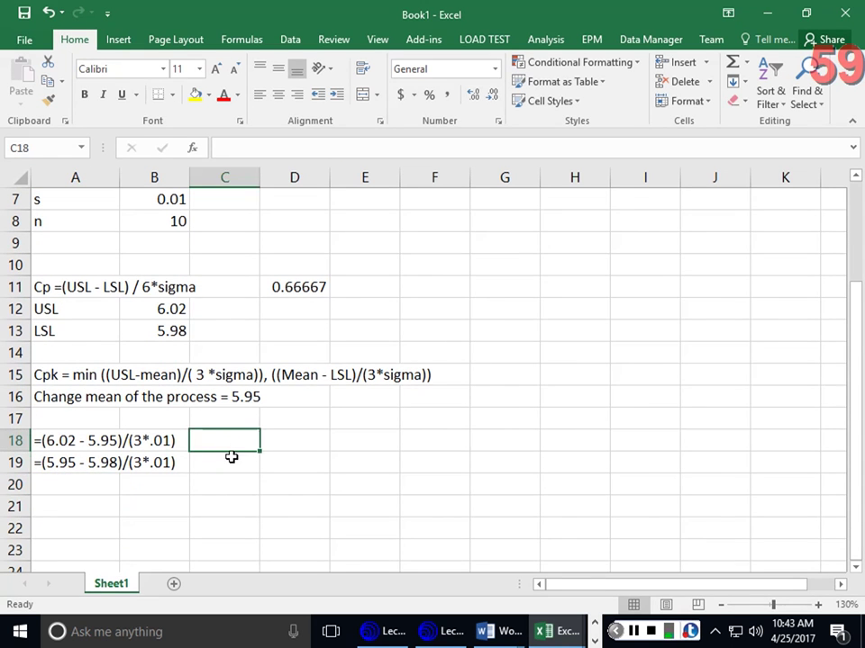
text(=)
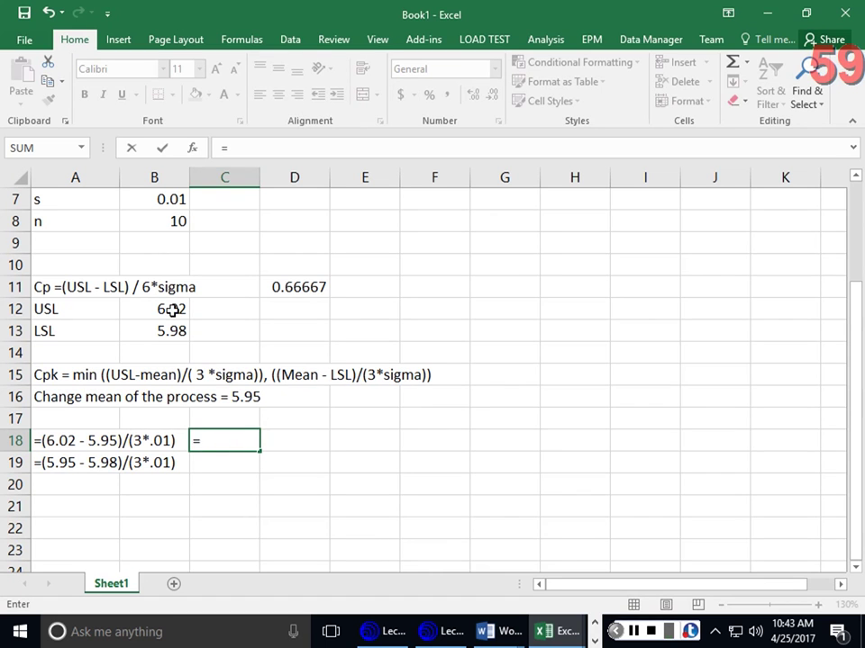
text((()
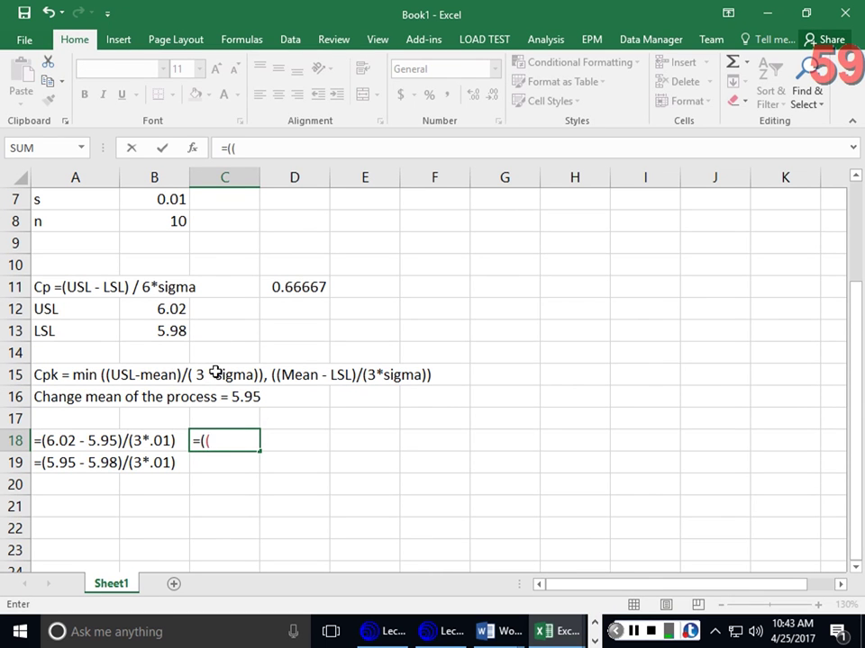
click(185, 310)
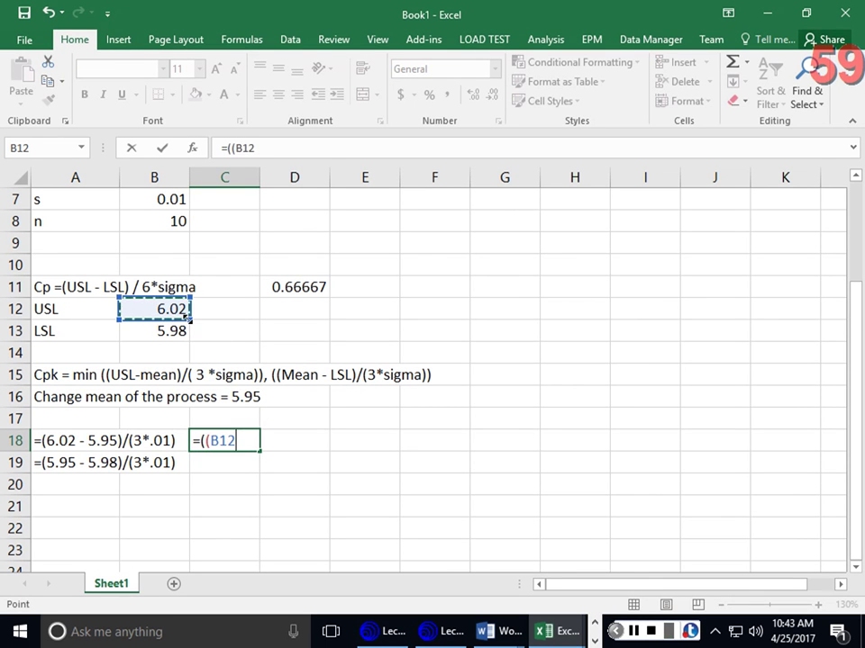
text(-)
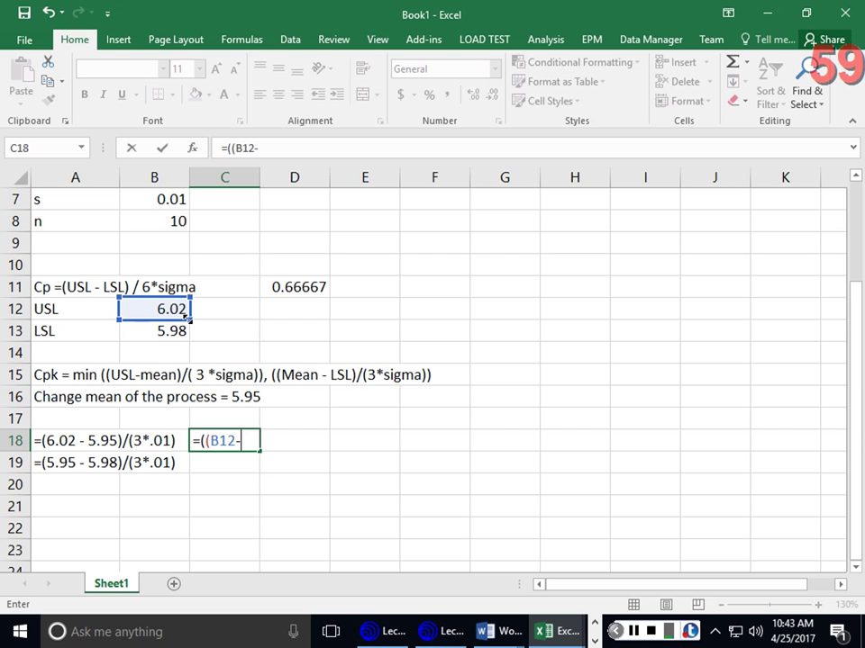
text(5.95)/)
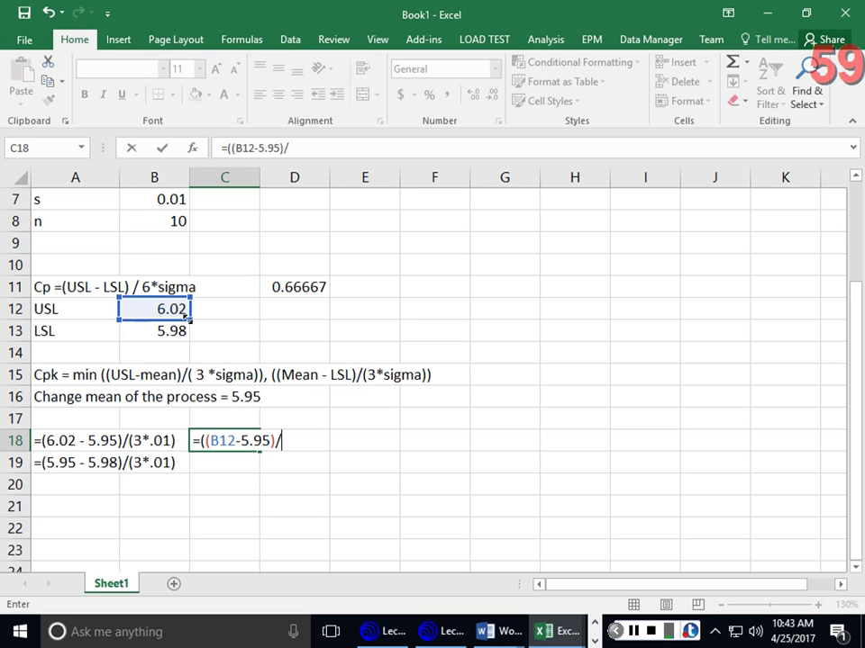
text((3*.01))
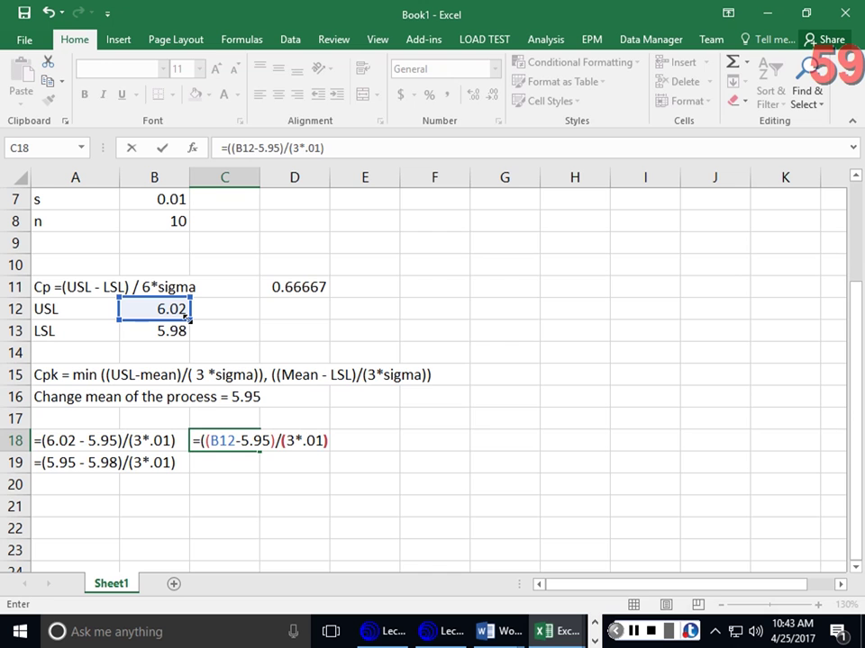
text())
key(Return)
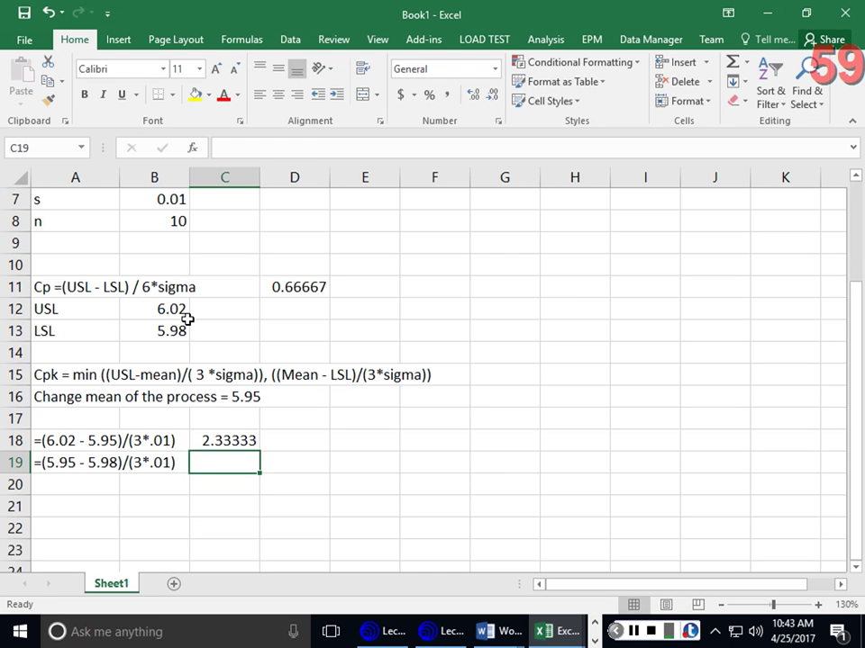
Calculate the second Cpk term in cell C19 with the formula =(5.95-5.98)/(3*.01).
text(=)
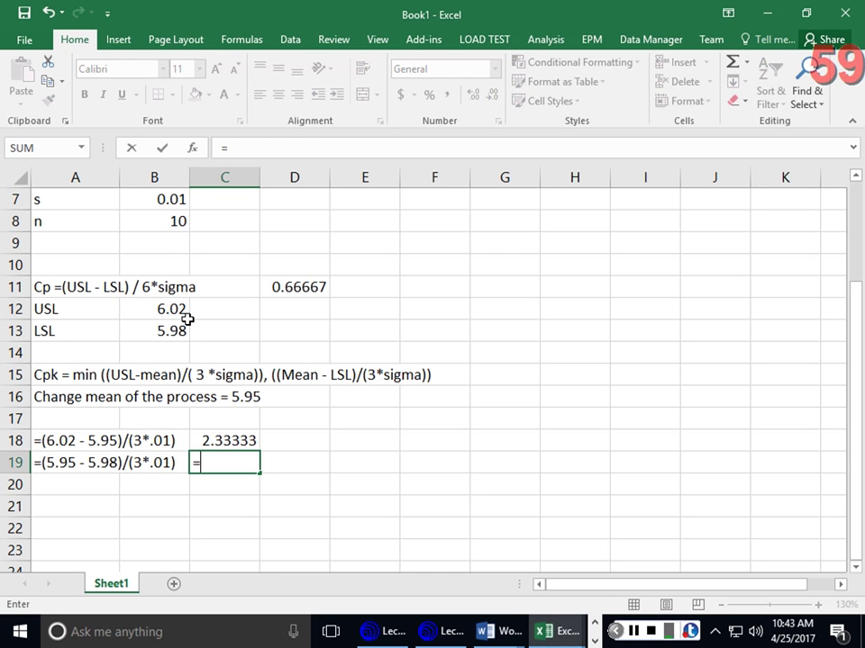
text((5.95-)
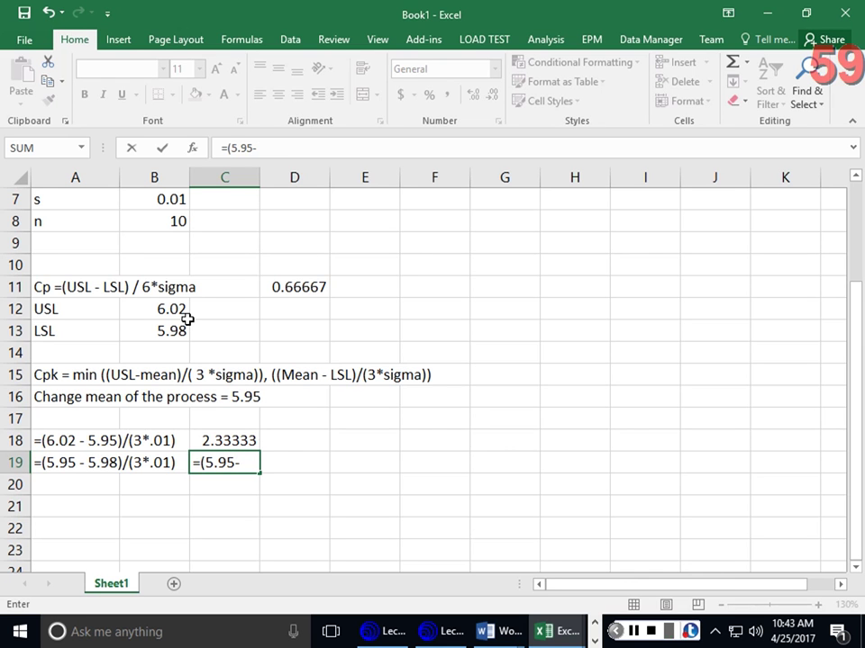
text(5.98)/()
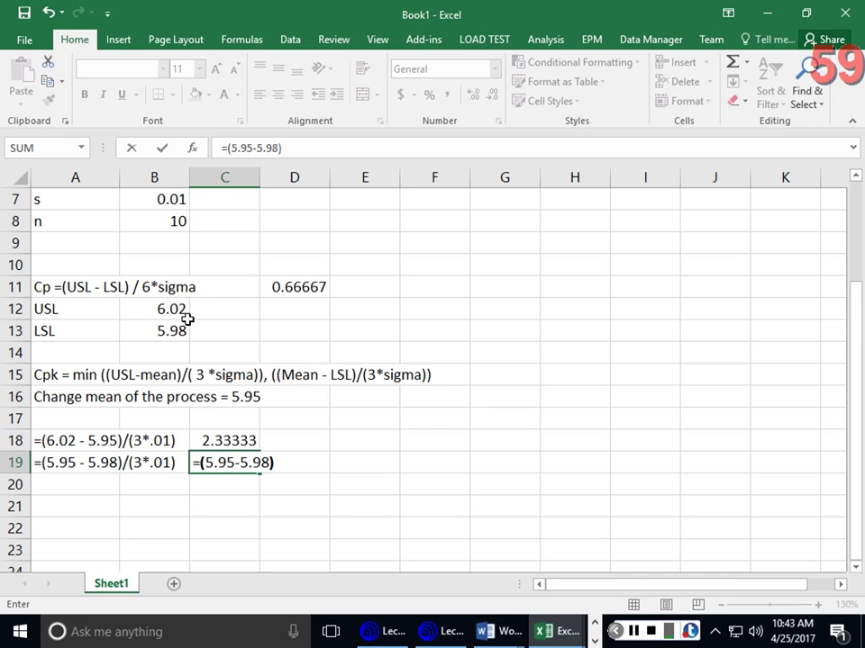
text(3*.01))
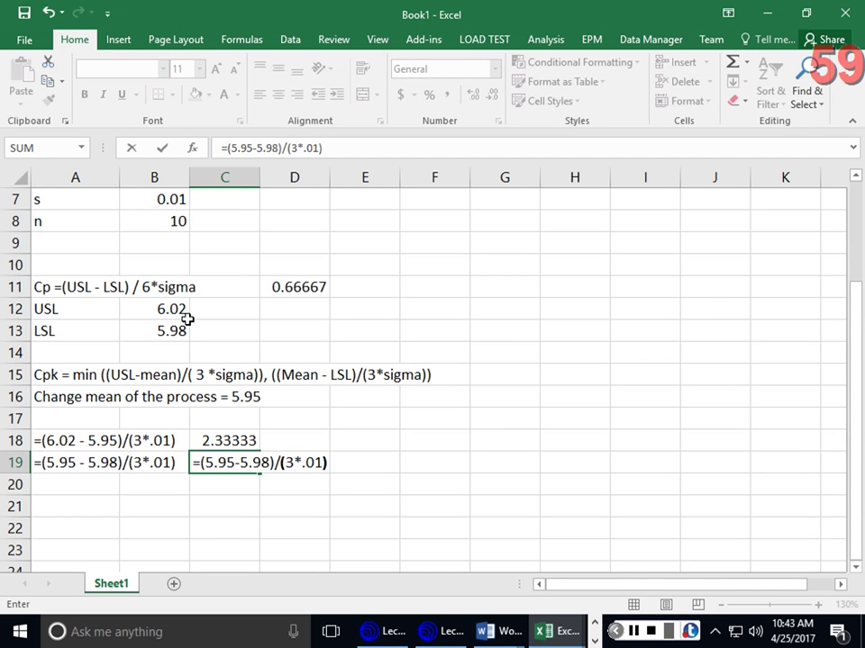
key(Return)
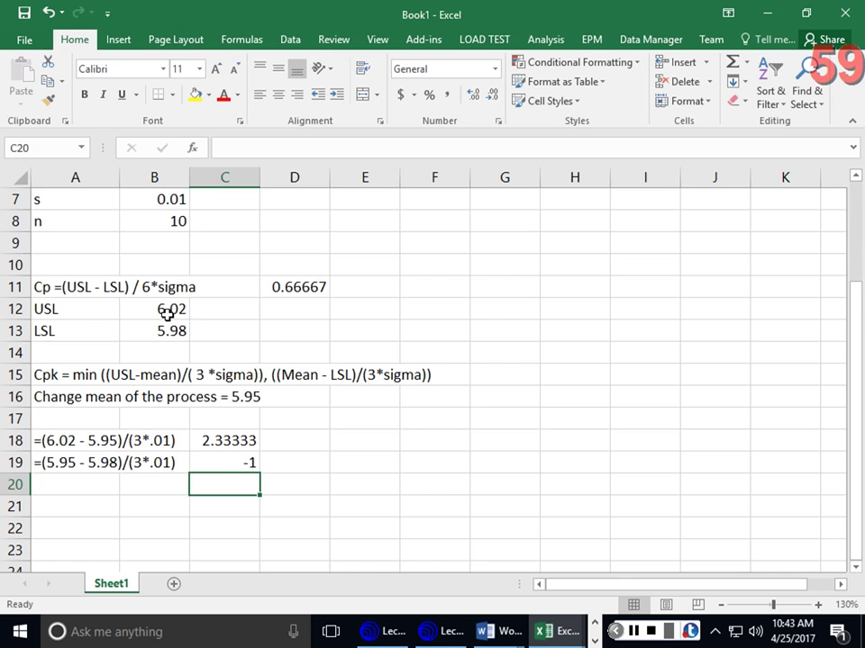
Examine the formulas and results of the two Cpk terms in C18 and C19 and the LSL value in B13.
click(311, 440)
click(367, 441)
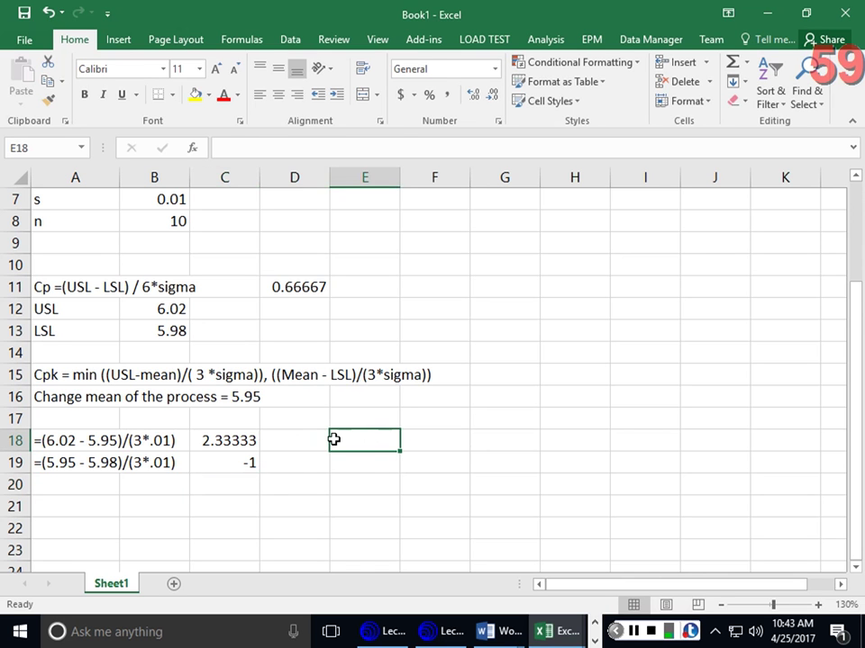
click(233, 436)
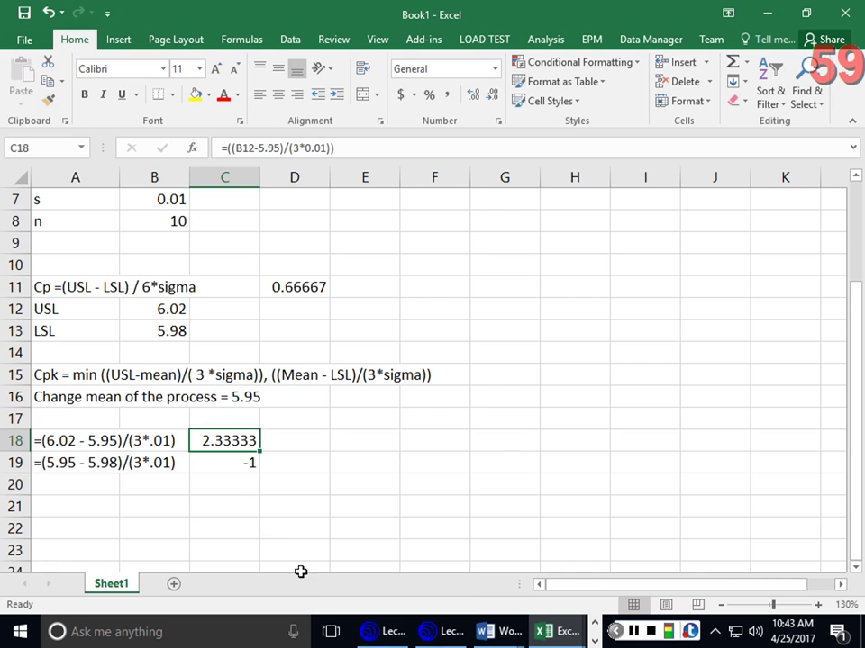
mouse_move(383, 630)
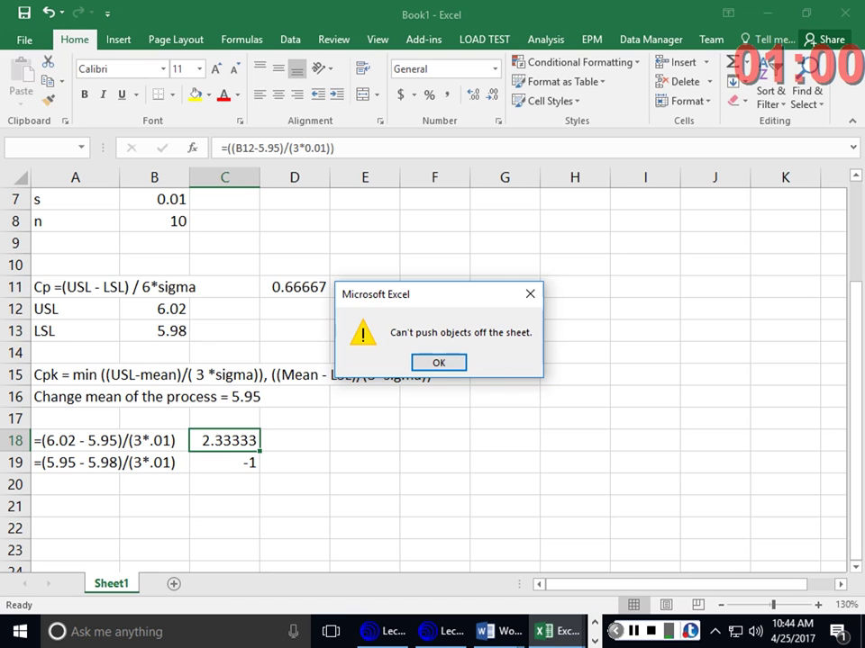
key(Return)
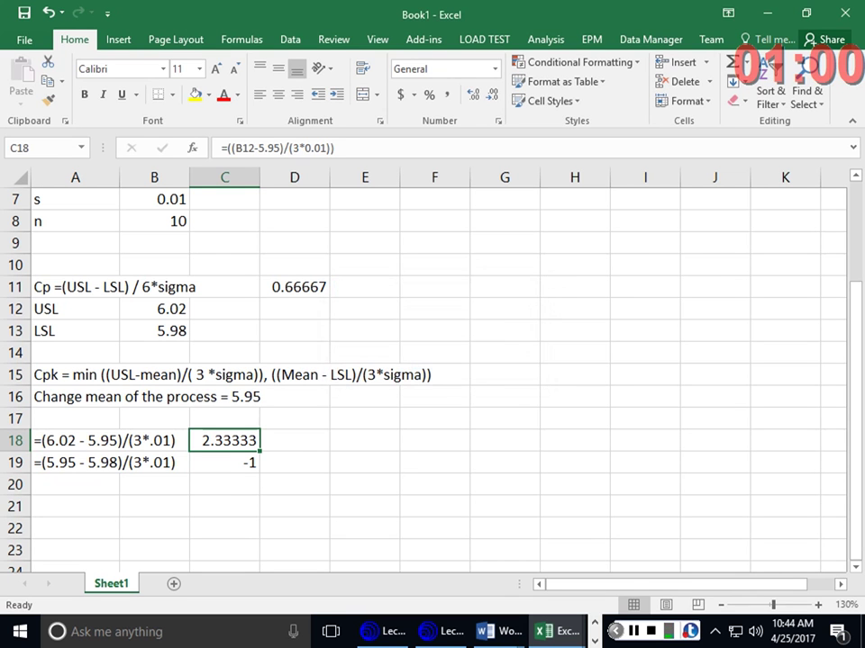
click(208, 454)
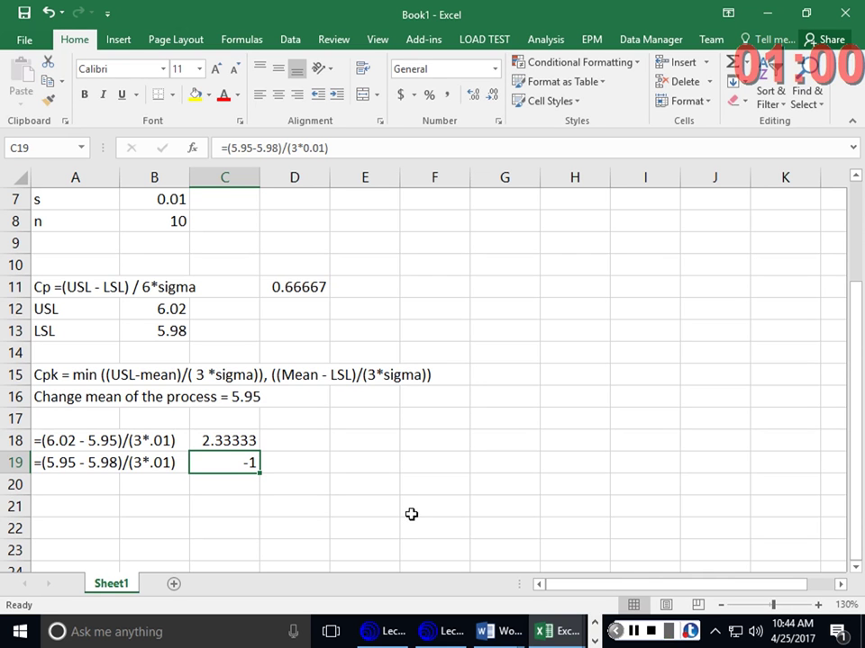
click(358, 489)
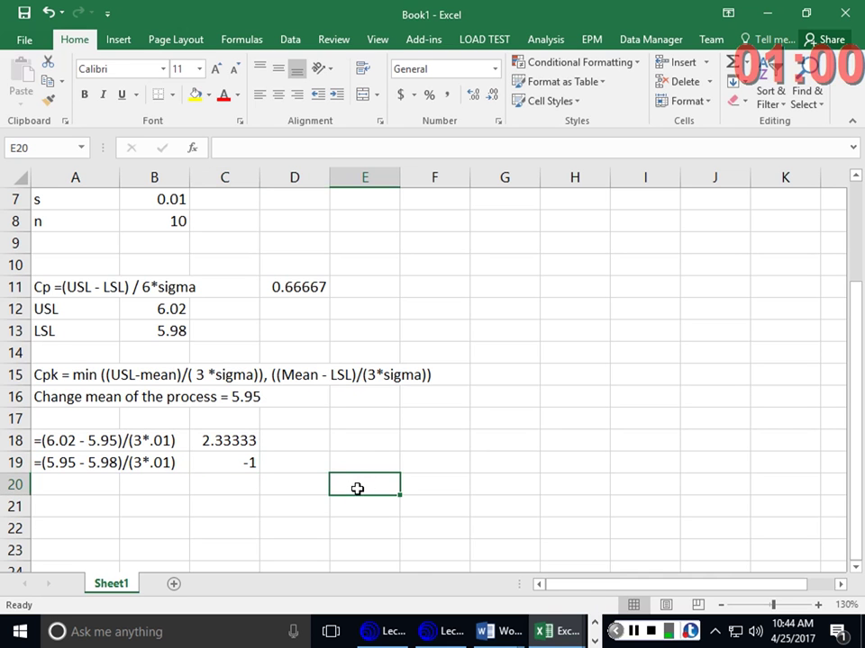
click(152, 331)
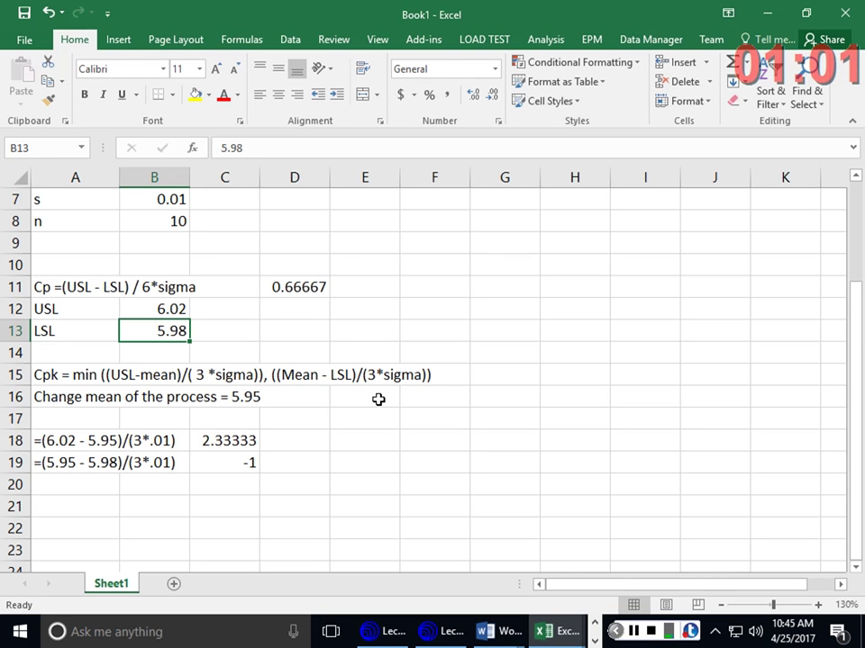
Review the UCL, LCL and Cp calculations in the first rows of the sheet, then preview the open Word documents.
click(338, 438)
scroll(331, 456, up, 2)
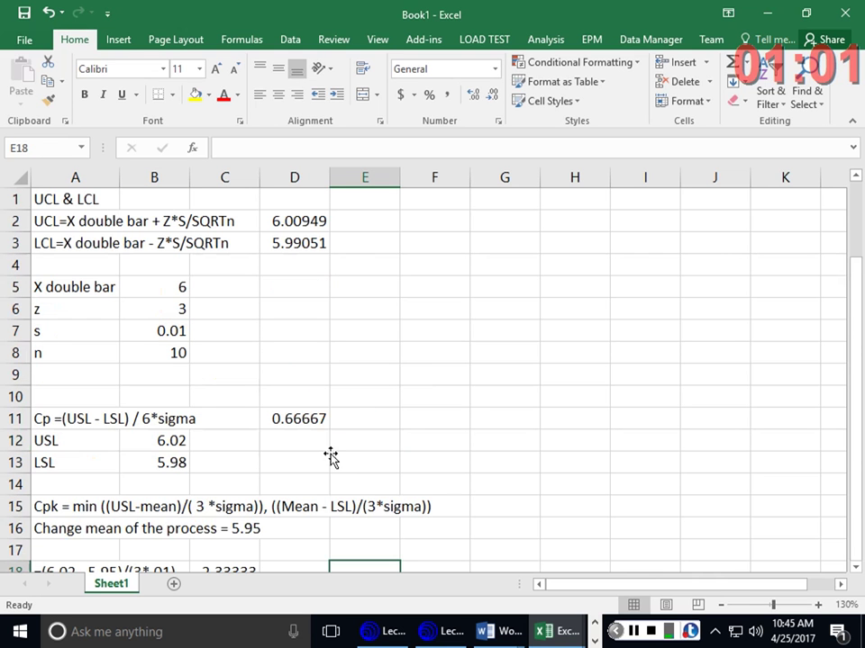
mouse_move(487, 631)
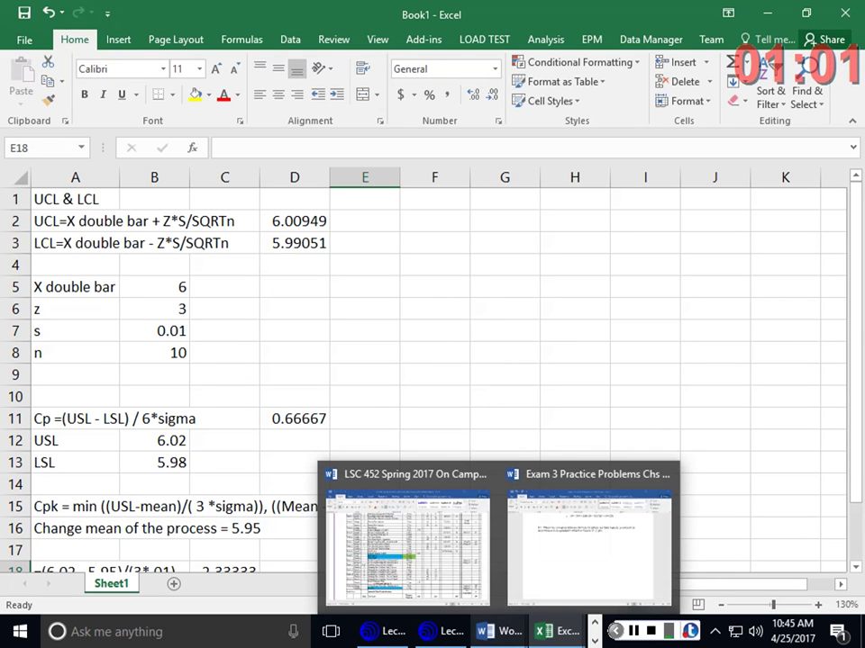